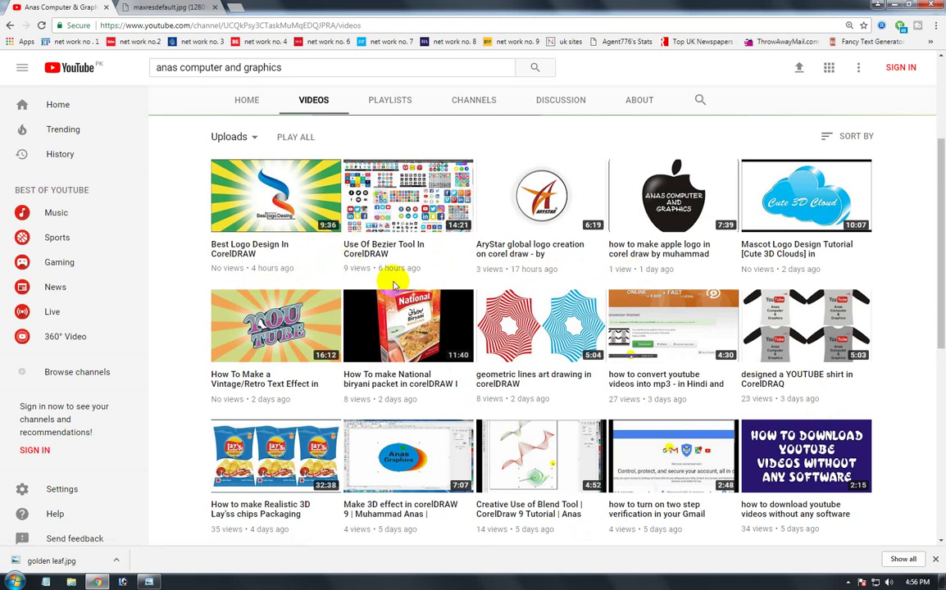
# Look through the channel's uploaded videos and minimize the browser to reveal the desktop
pyautogui.scroll(3, 391, 286)
pyautogui.scroll(-5, 423, 296)
pyautogui.scroll(5, 671, 285)
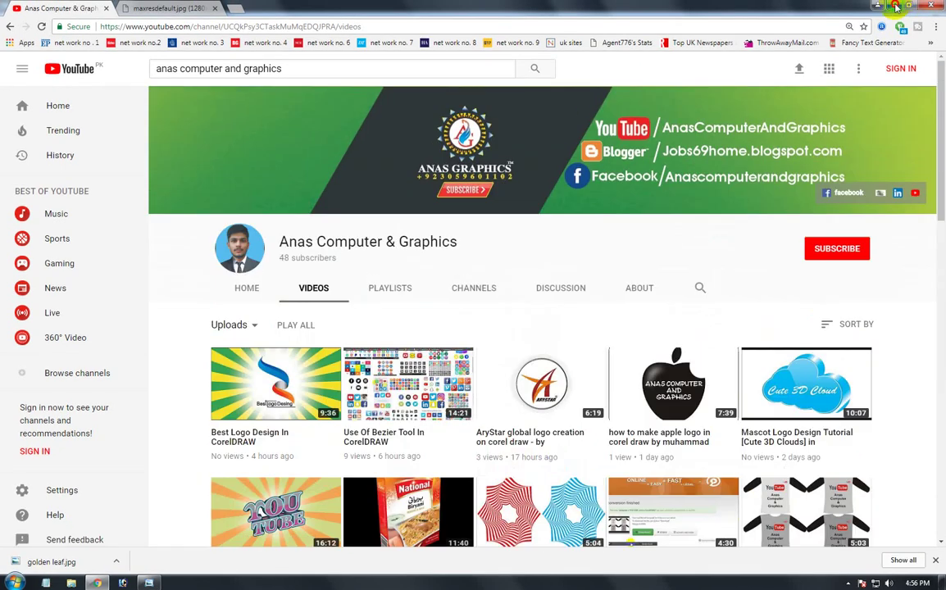
pyautogui.click(879, 5)
pyautogui.click(897, 4)
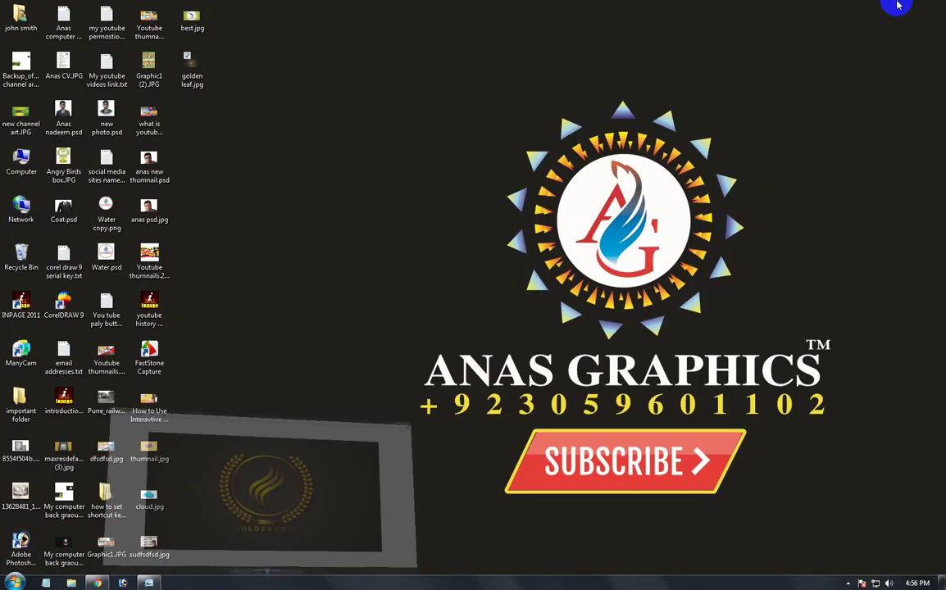
pyautogui.rightClick(467, 97)
pyautogui.click(499, 131)
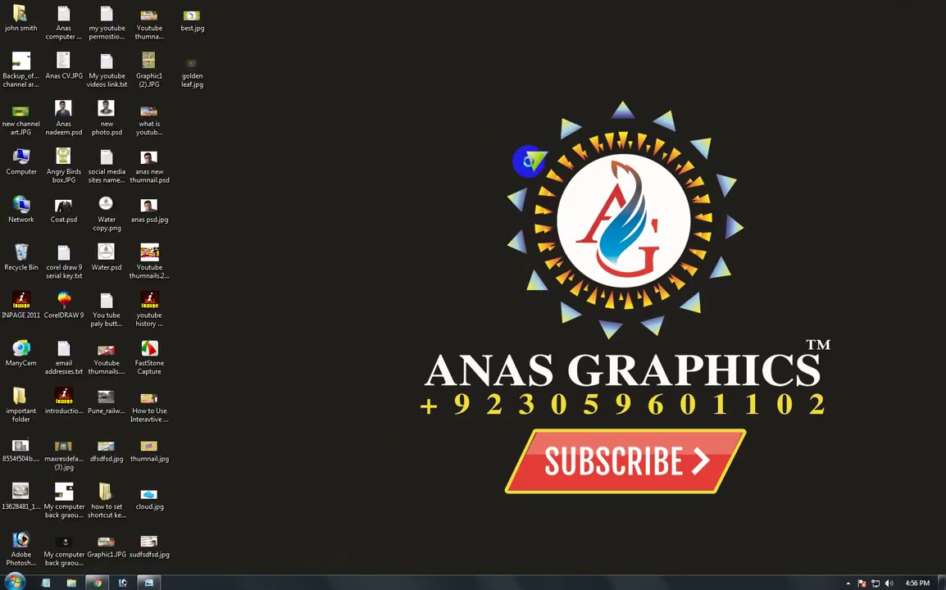
pyautogui.rightClick(453, 118)
pyautogui.click(532, 163)
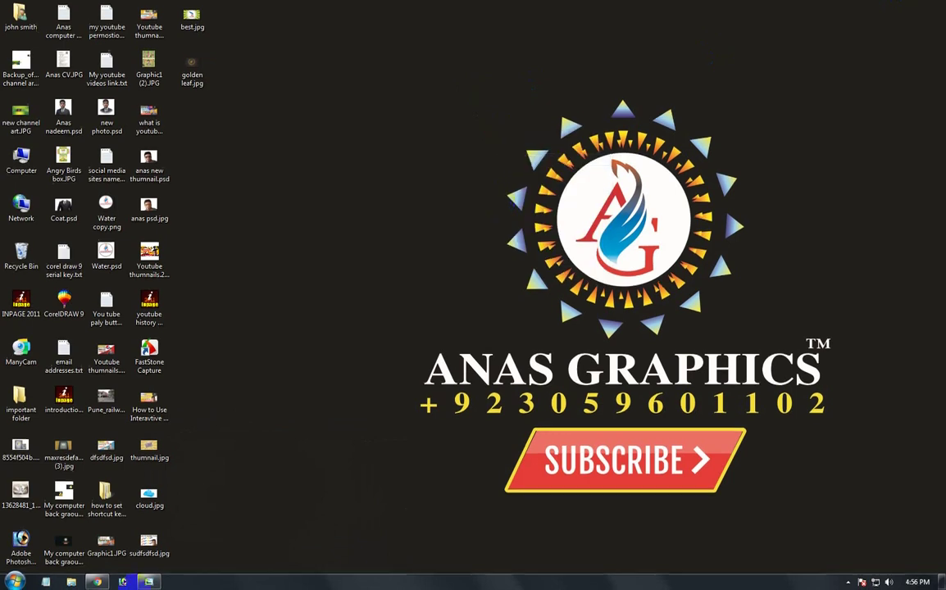
# Launch CorelDRAW 9 from the desktop and start a new graphic
pyautogui.click(72, 316)
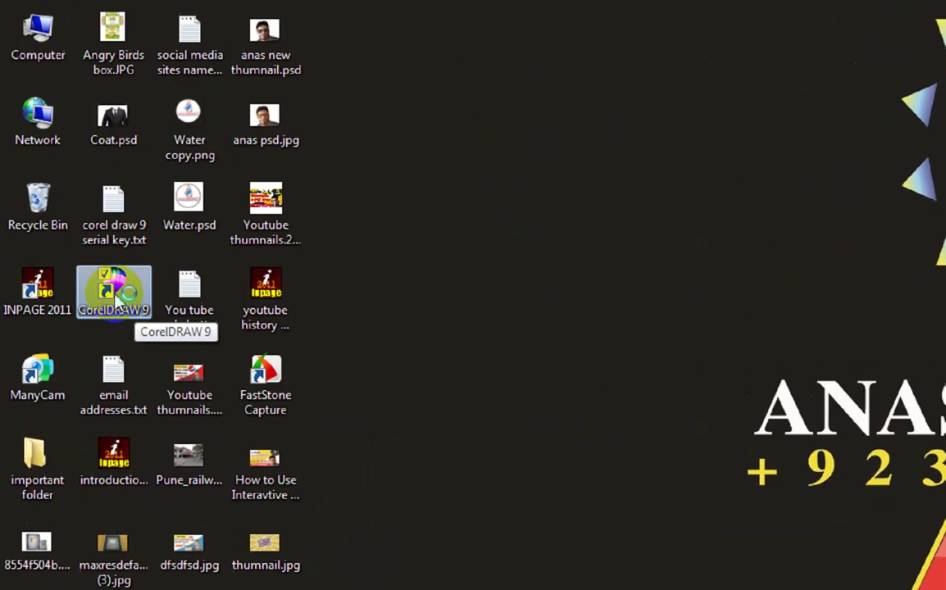
pyautogui.keyDown('ctrl'); pyautogui.click(33, 317); pyautogui.keyUp('ctrl')
pyautogui.keyDown('ctrl'); pyautogui.click(68, 322); pyautogui.keyUp('ctrl')
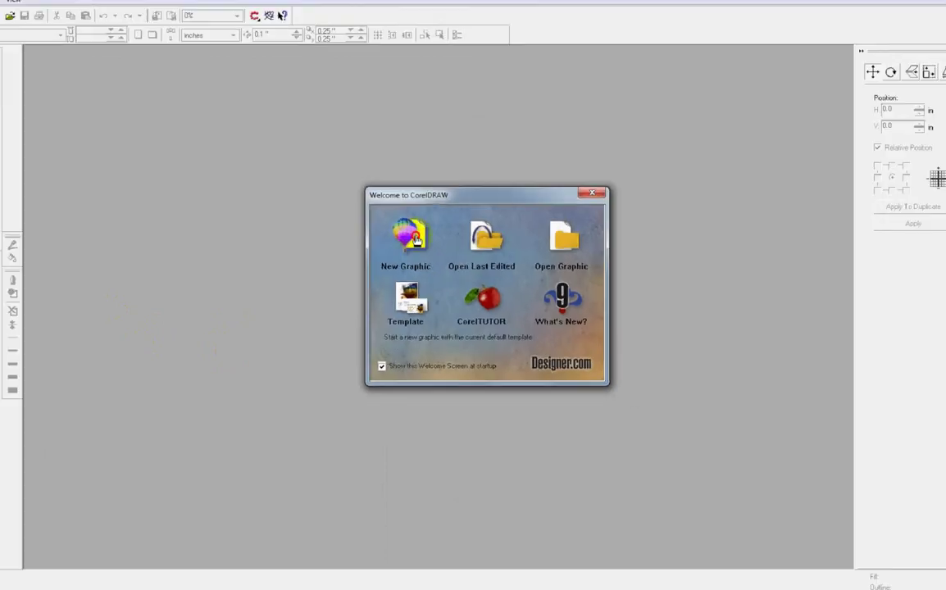
pyautogui.click(503, 332)
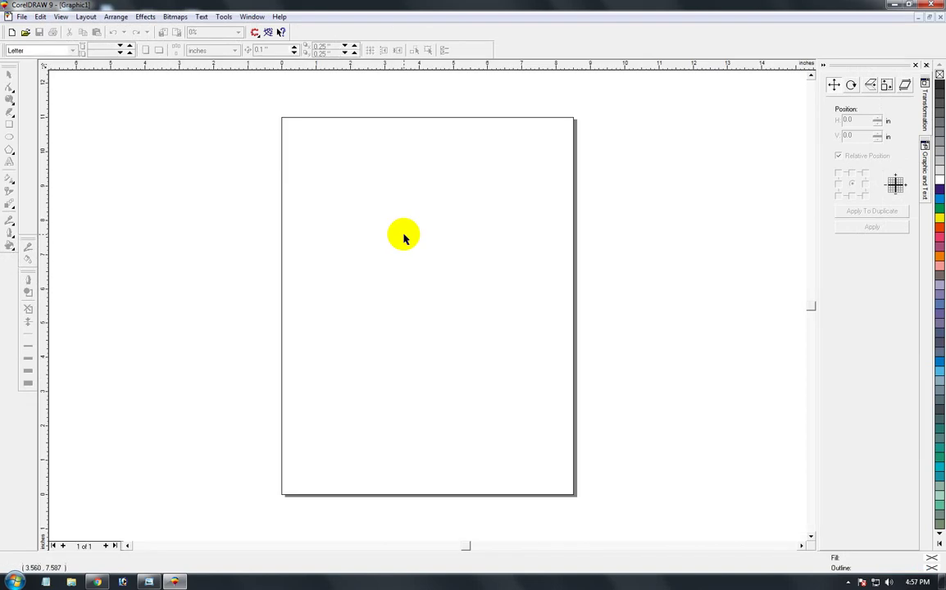
# Set the page size of the new document to Letter
pyautogui.press('F2')
pyautogui.moveTo(265, 104); pyautogui.dragTo(591, 503)
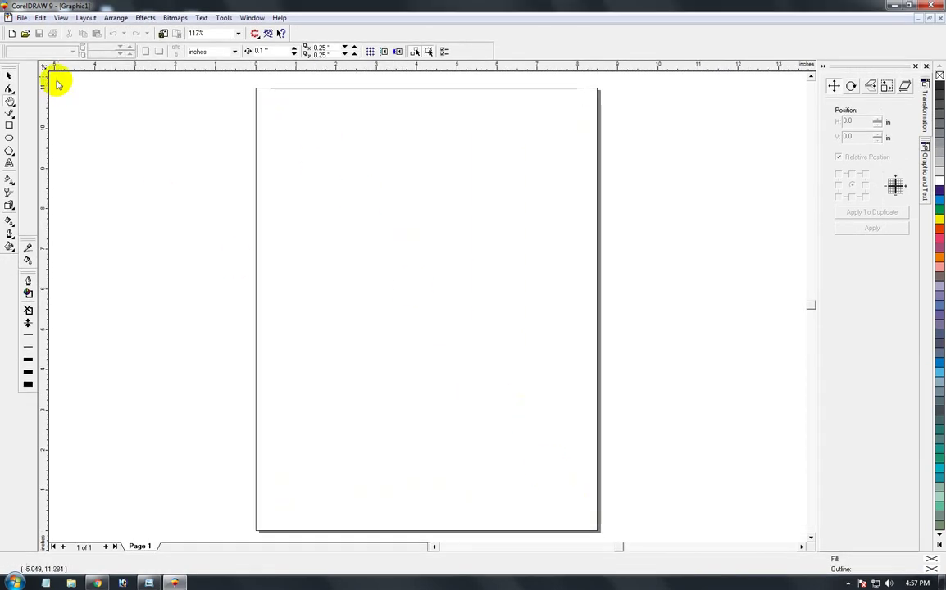
pyautogui.click(10, 76)
pyautogui.click(47, 52)
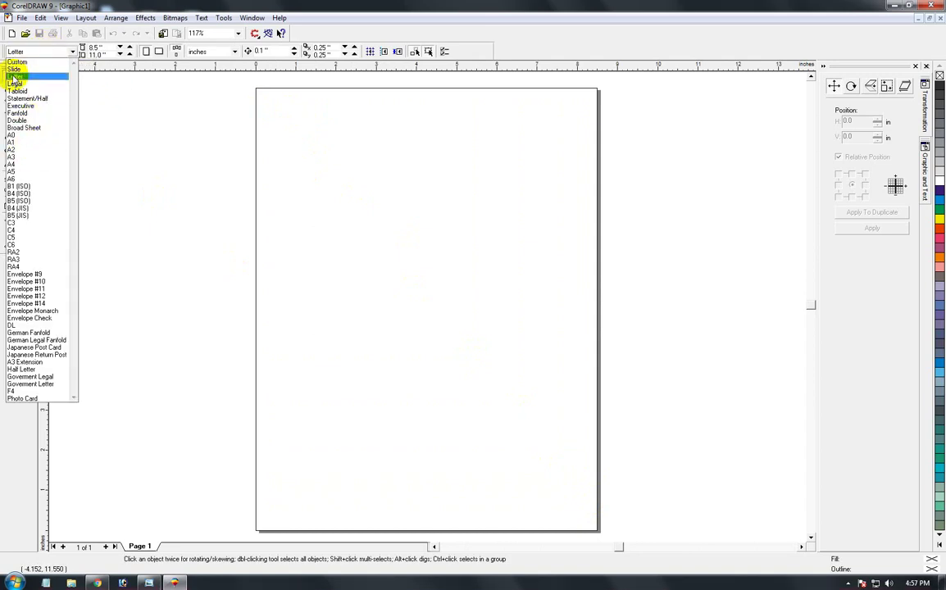
pyautogui.click(23, 78)
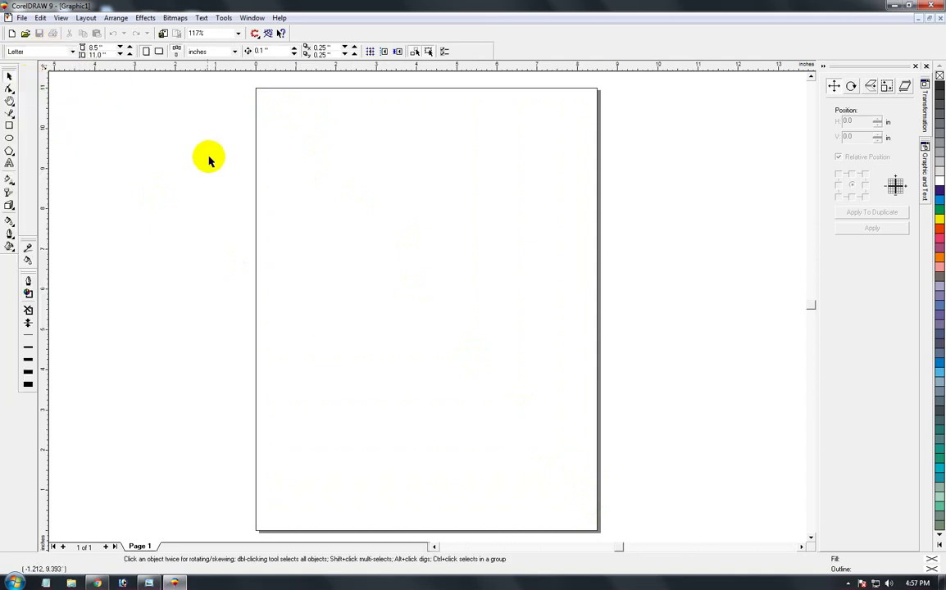
# Add the artistic text "How to design golden leaf logo" across the page's upper half
pyautogui.scroll(-1, 434, 225)
pyautogui.click(10, 164)
pyautogui.click(209, 221)
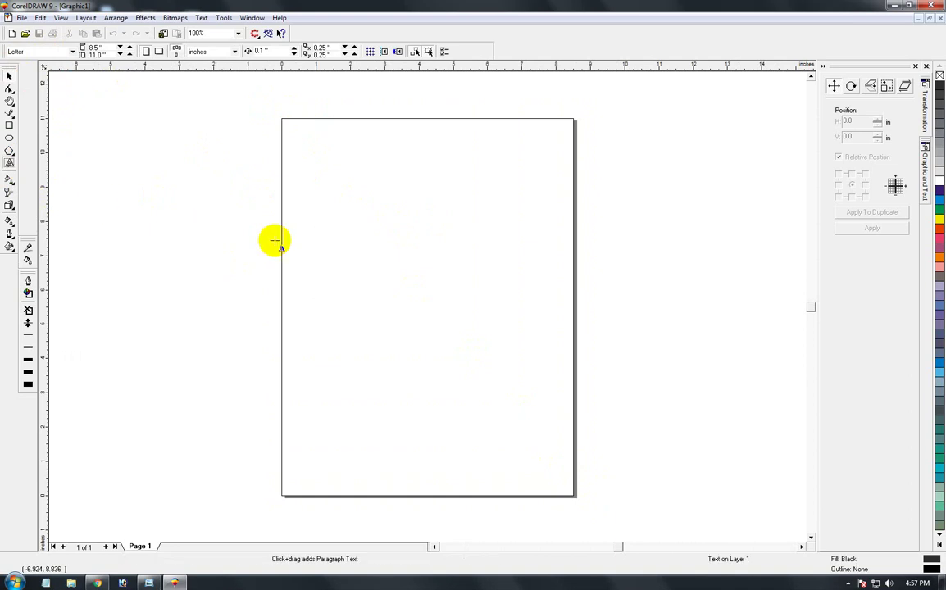
pyautogui.click(210, 220)
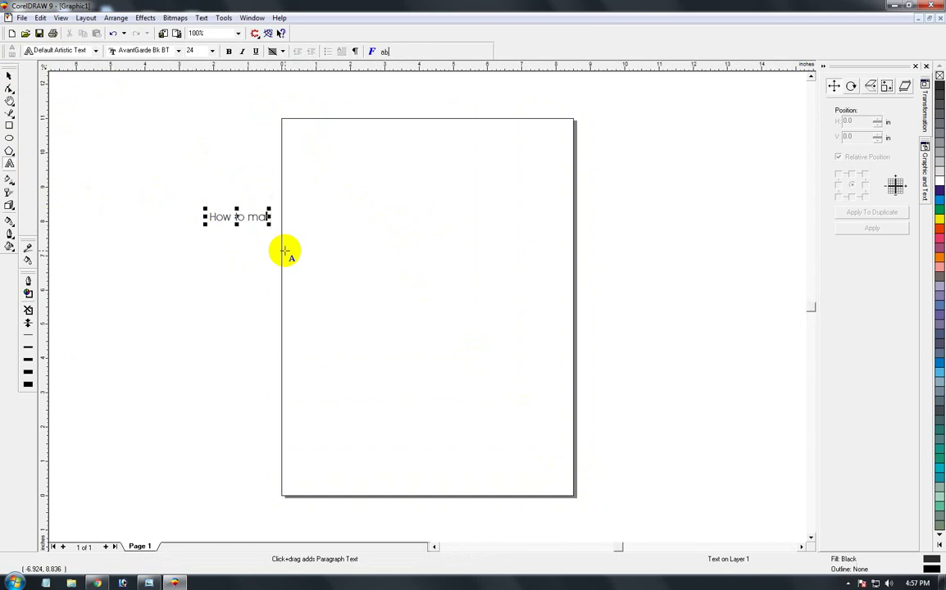
pyautogui.write('How to ma')
pyautogui.press('BackSpace')
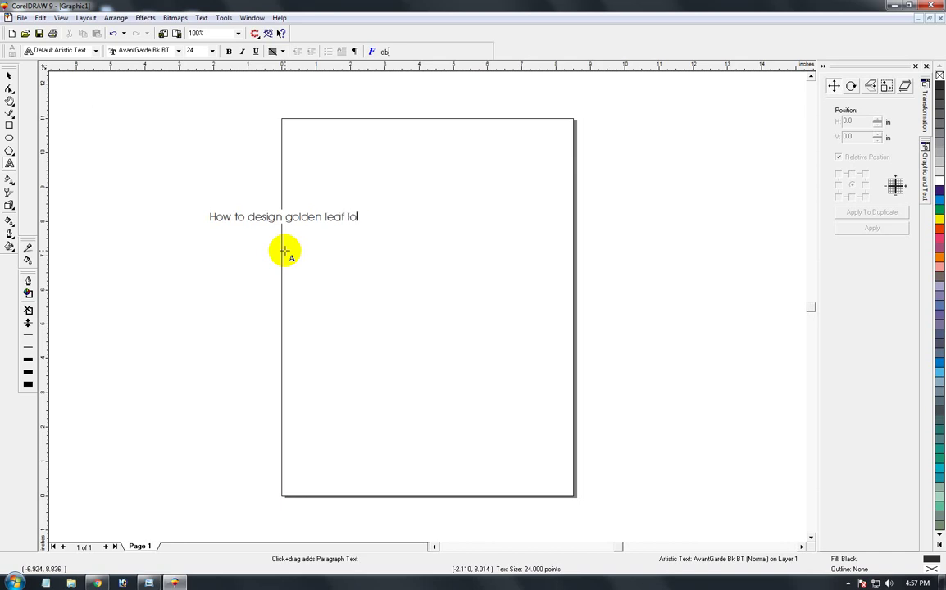
pyautogui.press('Escape')
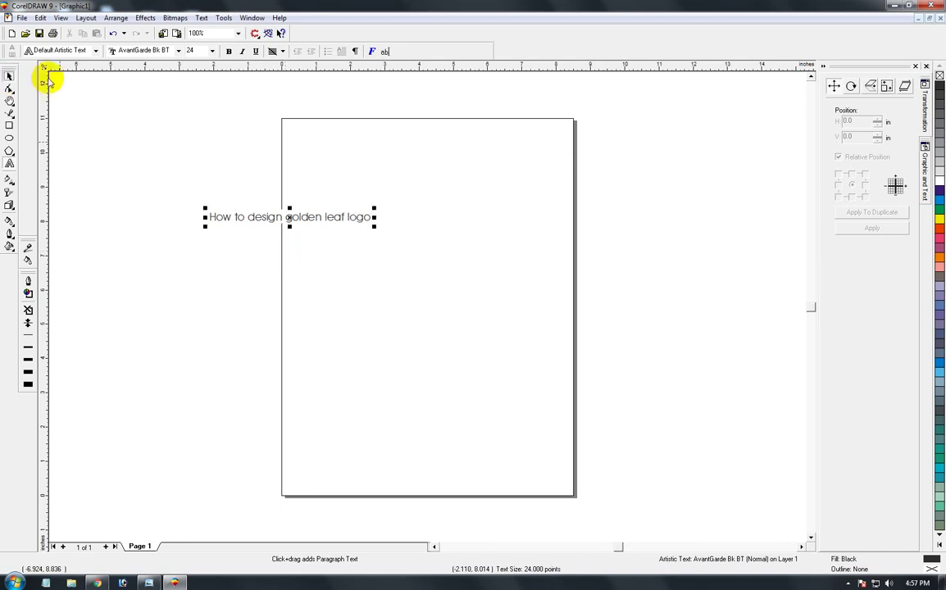
pyautogui.click(8, 77)
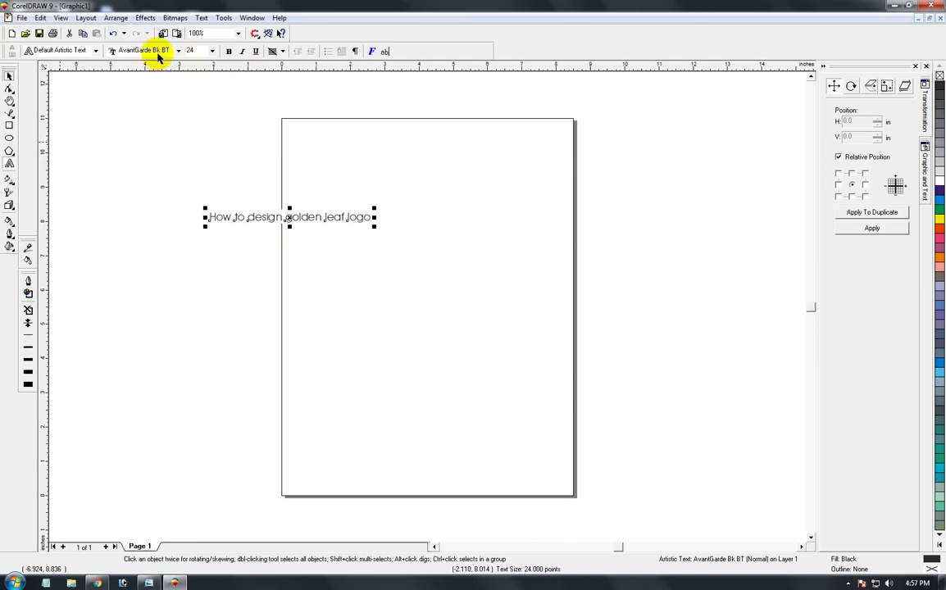
pyautogui.click(275, 52)
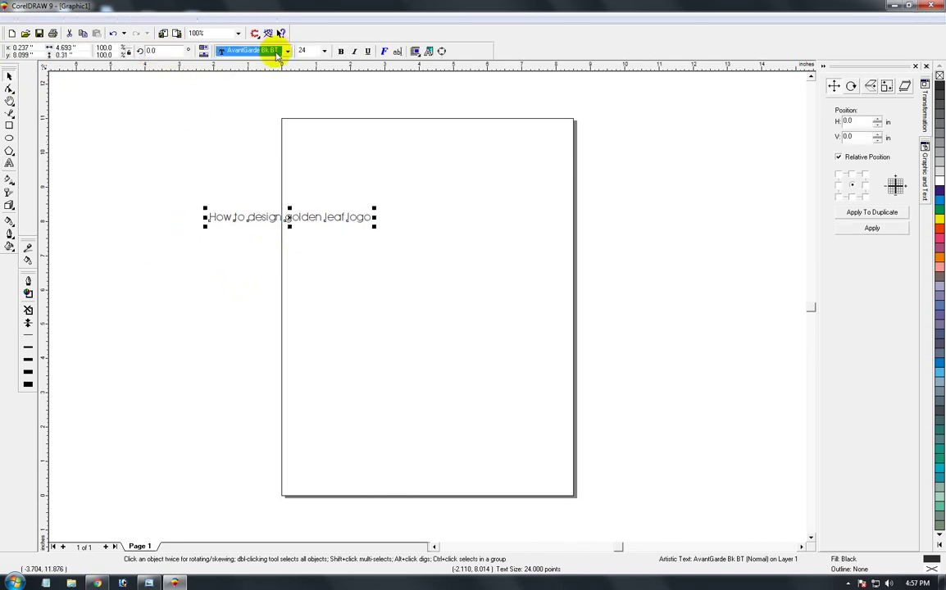
pyautogui.click(287, 52)
pyautogui.write('A')
pyautogui.write('rial')
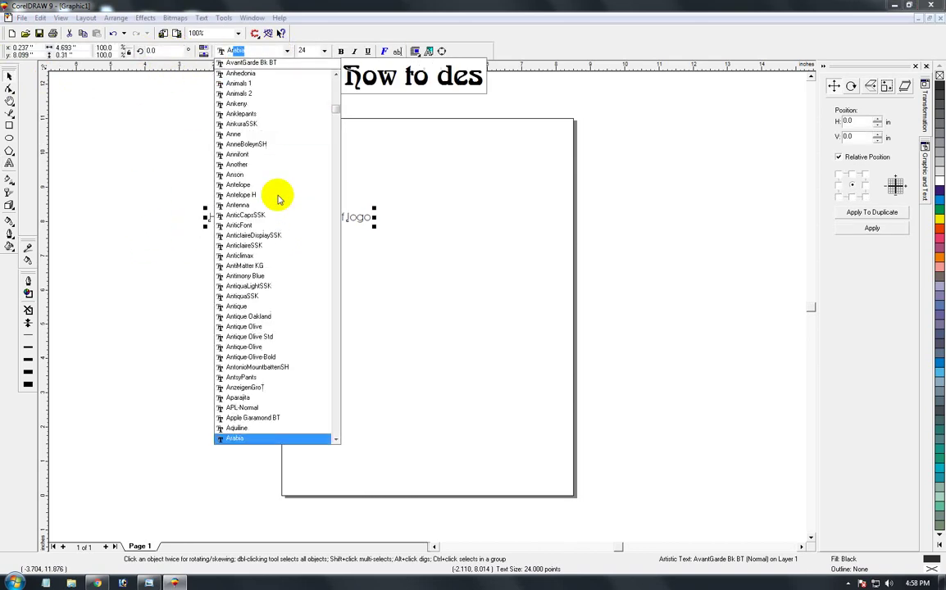
pyautogui.press('Return')
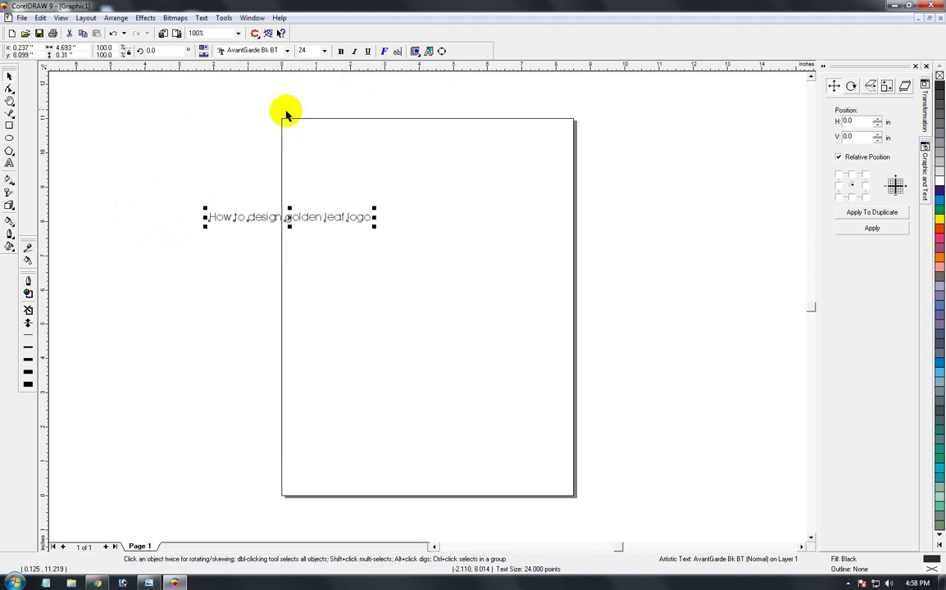
# Make the title bold, enlarge it to about 35.6 points and place it near the top of the page
pyautogui.click(341, 51)
pyautogui.moveTo(399, 238); pyautogui.dragTo(485, 291)
pyautogui.press('p')
pyautogui.moveTo(427, 308); pyautogui.dragTo(432, 140)
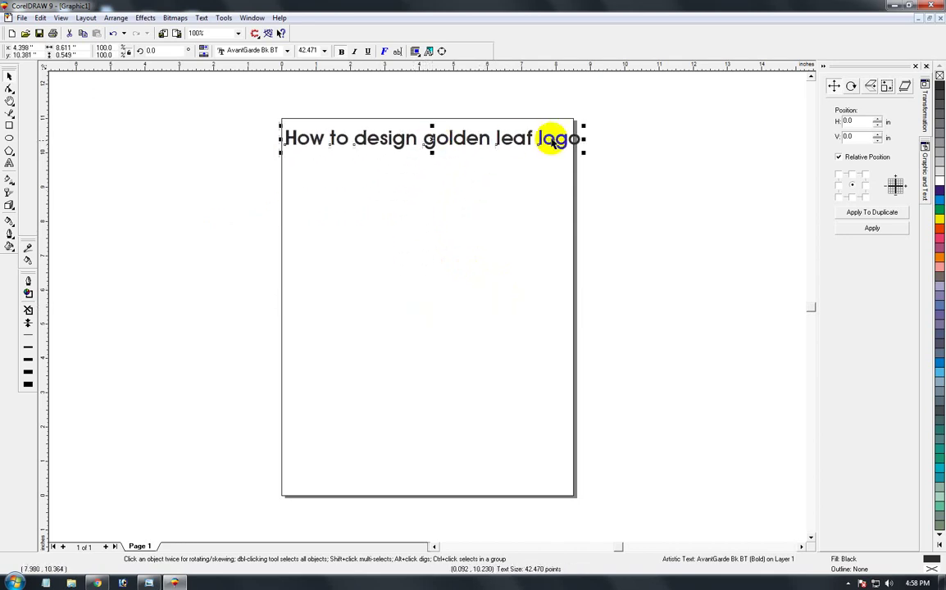
pyautogui.moveTo(582, 153); pyautogui.dragTo(270, 190)
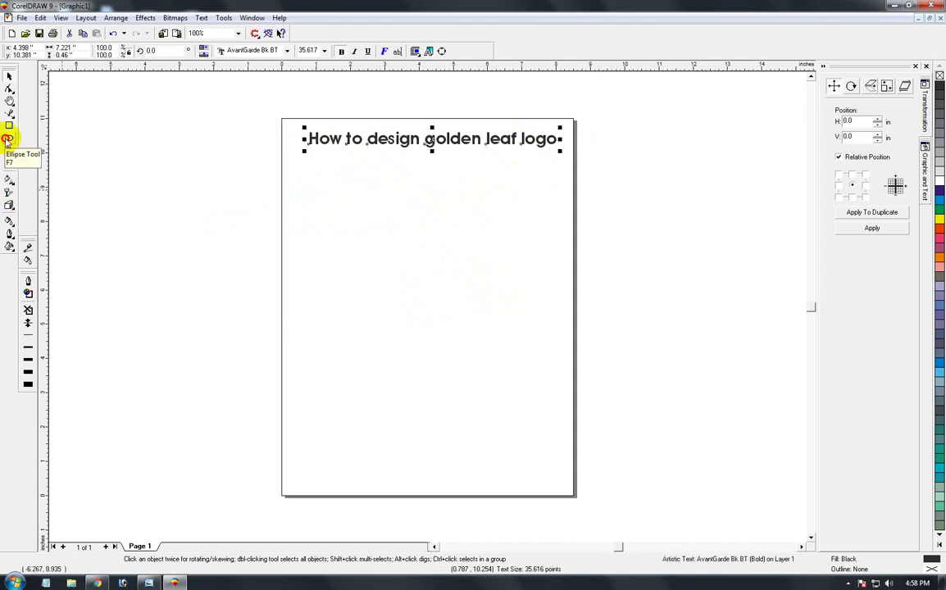
# Draw a circle, set its size to 5 by 5 inches and center it on the page
pyautogui.click(9, 139)
pyautogui.moveTo(392, 269); pyautogui.dragTo(559, 440)
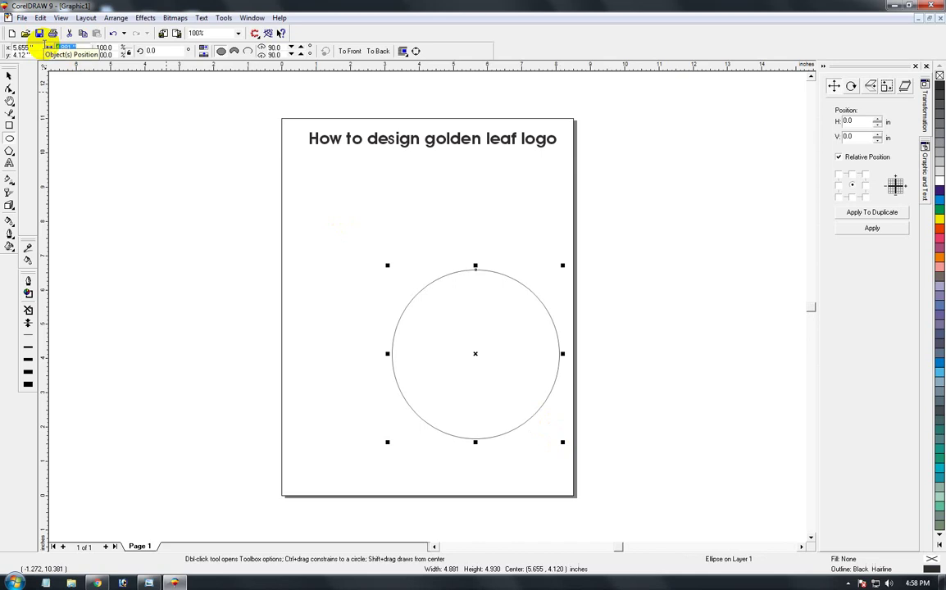
pyautogui.press('Return')
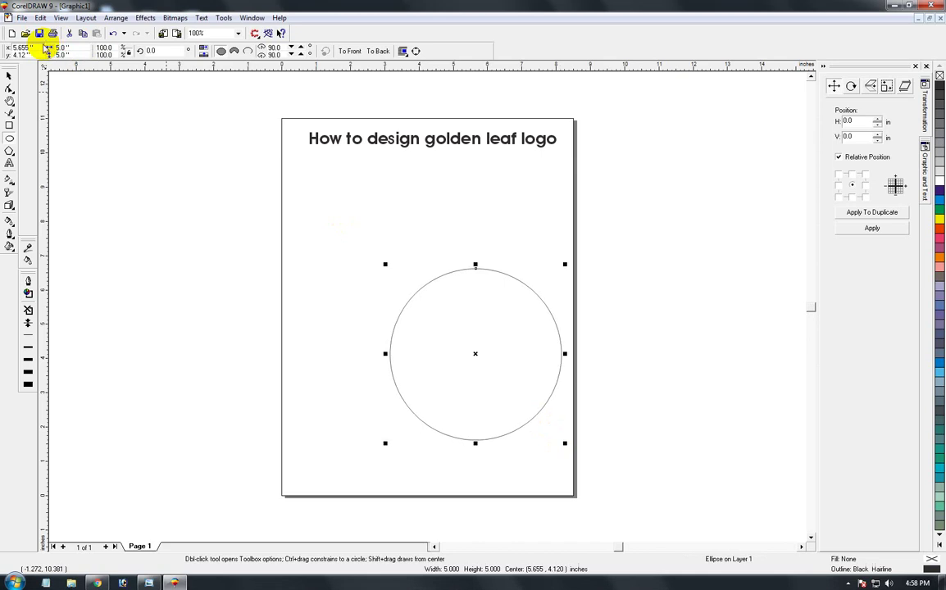
pyautogui.press('p')
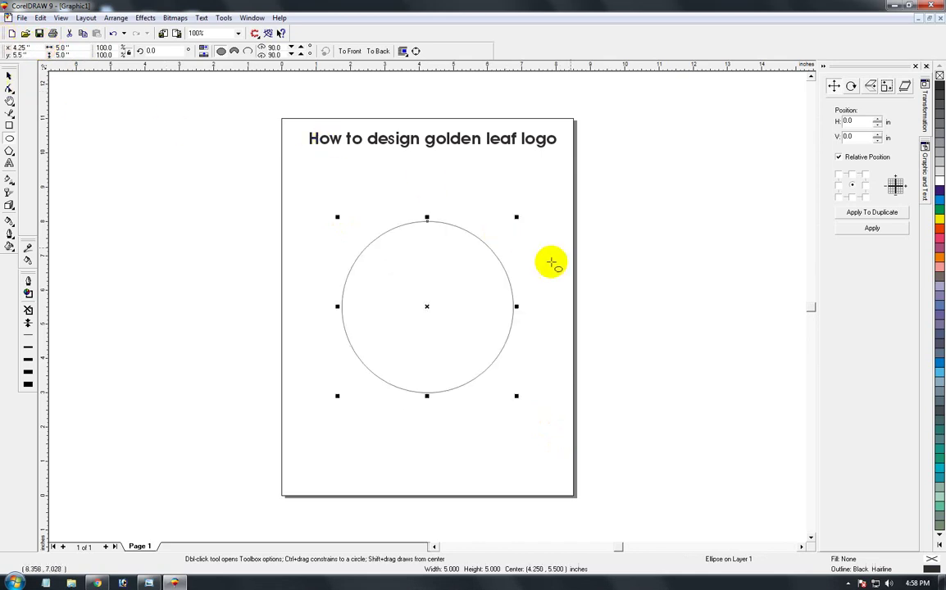
# Give the circle a 3-point outline with rounded corners, placed behind the fill and scaling with the image
pyautogui.moveTo(301, 189); pyautogui.dragTo(582, 456)
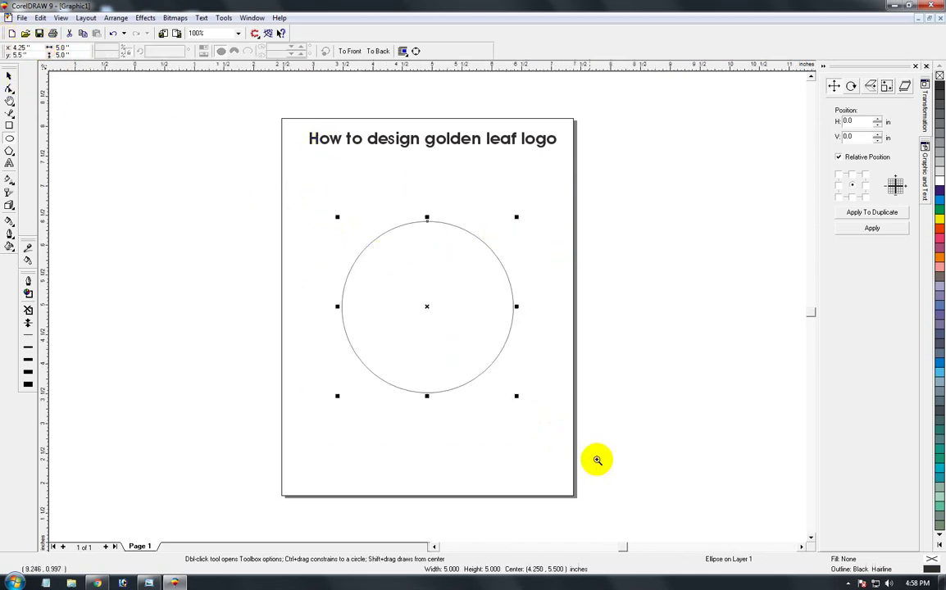
pyautogui.click(9, 76)
pyautogui.click(81, 139)
pyautogui.click(487, 302)
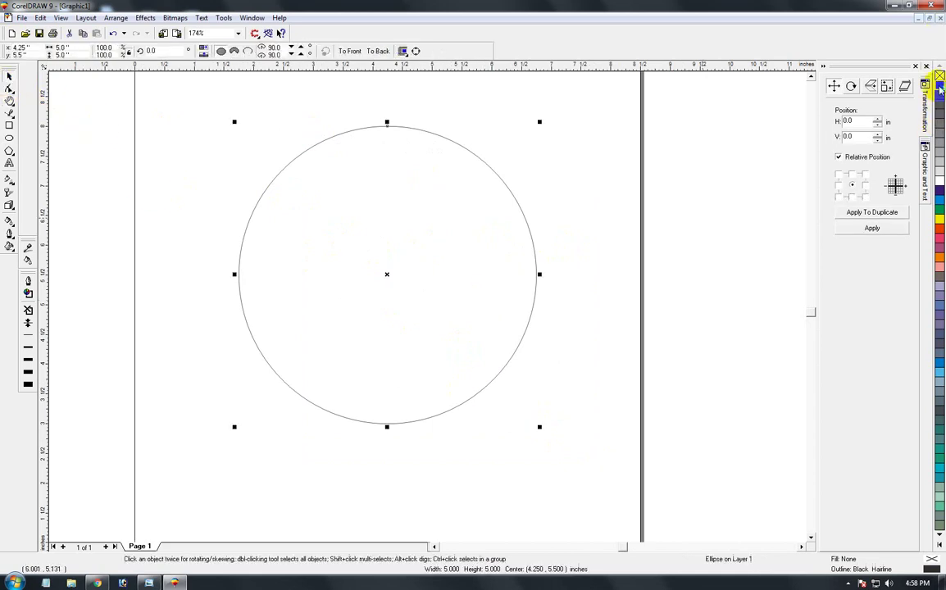
pyautogui.press('F12')
pyautogui.click(392, 231)
pyautogui.moveTo(393, 232); pyautogui.dragTo(341, 235)
pyautogui.write('3.0')
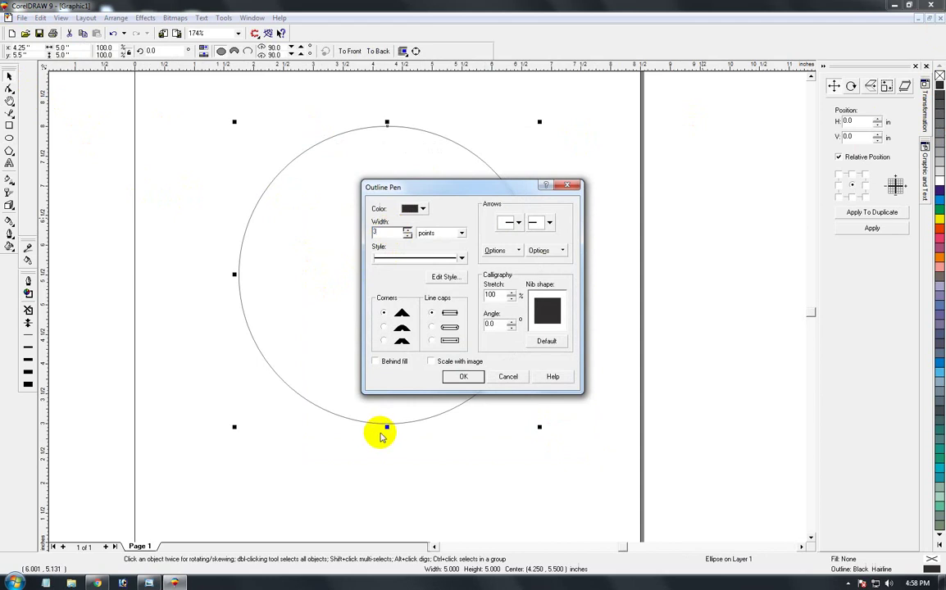
pyautogui.click(383, 327)
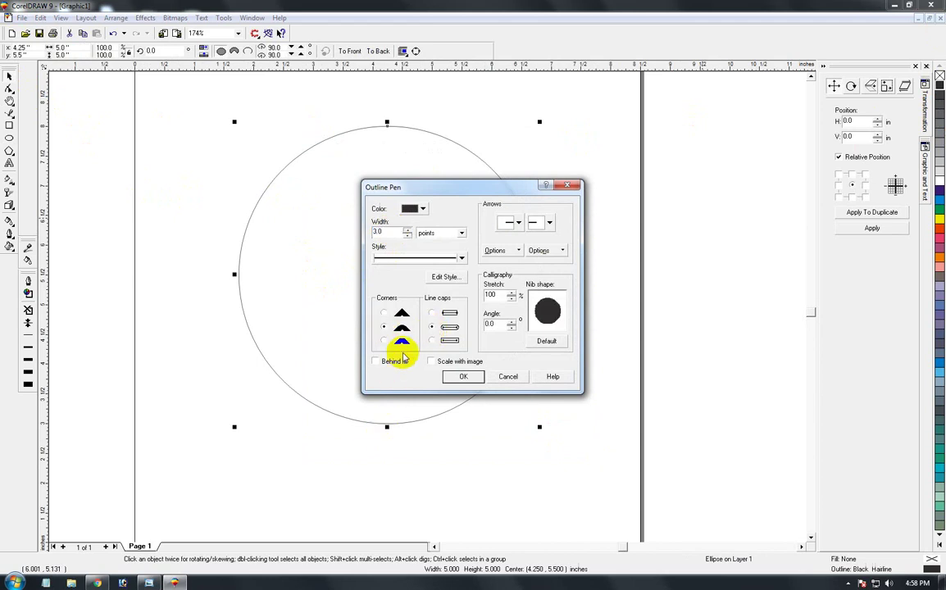
pyautogui.click(448, 364)
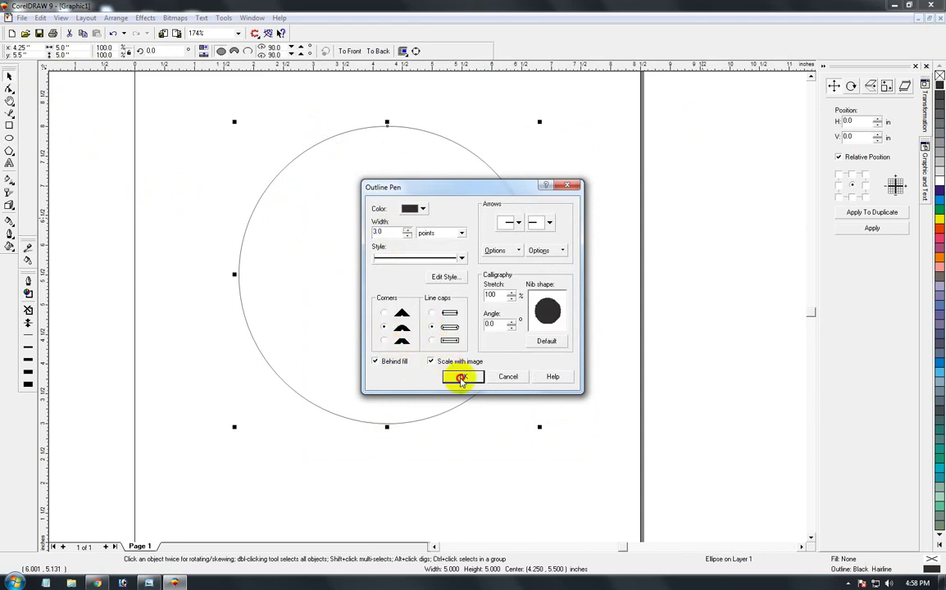
pyautogui.click(461, 378)
# Convert the circle's 3-point outline to an object
pyautogui.press('F3')
pyautogui.press('F2')
pyautogui.moveTo(295, 202); pyautogui.dragTo(564, 408)
pyautogui.press('F3')
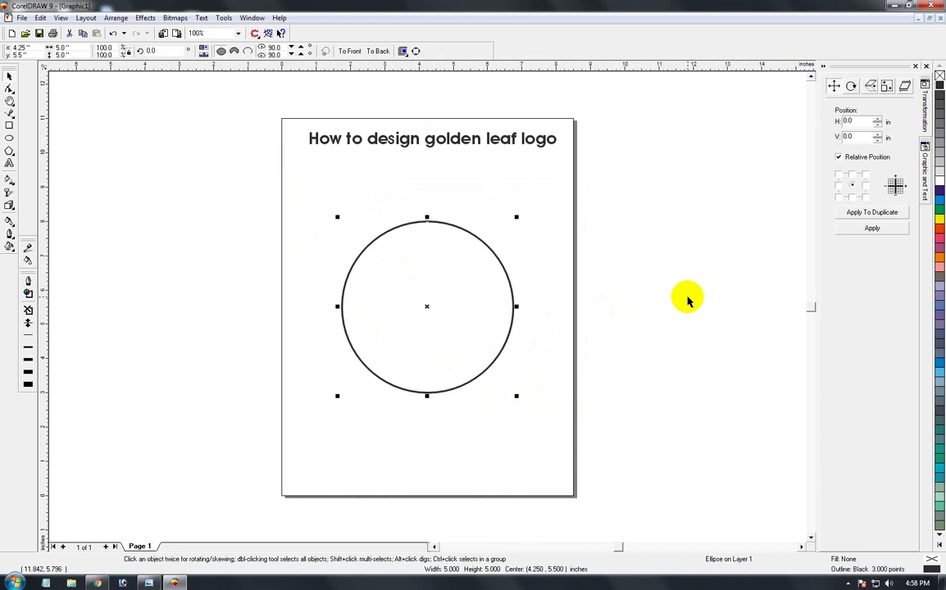
pyautogui.hotkey('ctrl', 'q')
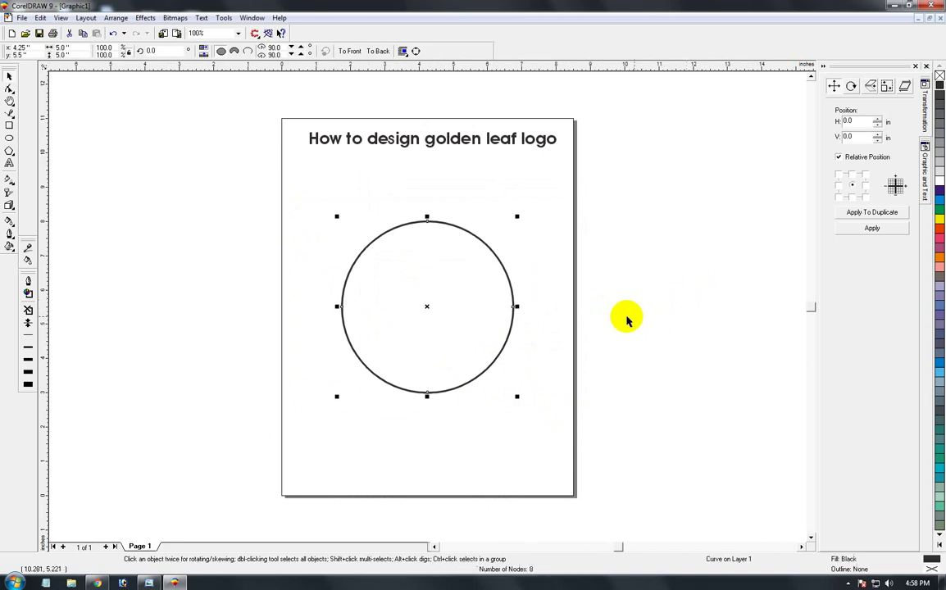
# Delete the leftover unfilled circle inside the converted ring
pyautogui.moveTo(447, 321); pyautogui.dragTo(507, 361)
pyautogui.press('Delete')
pyautogui.moveTo(443, 317); pyautogui.dragTo(468, 333)
# Fill the circular ring with the Gold Plated fountain preset, changing its 50% midpoint colour to yellow
pyautogui.click(509, 284)
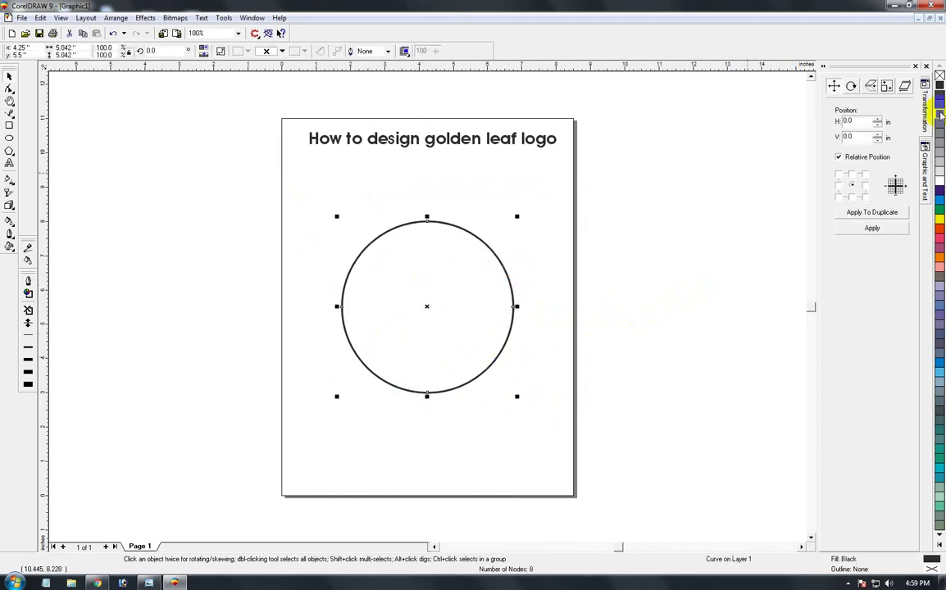
pyautogui.press('F11')
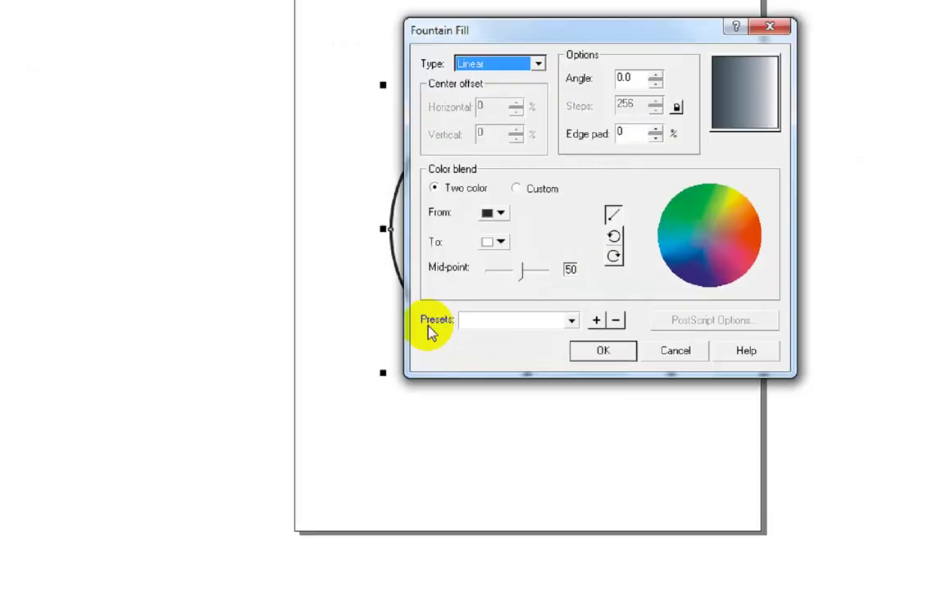
pyautogui.click(387, 366)
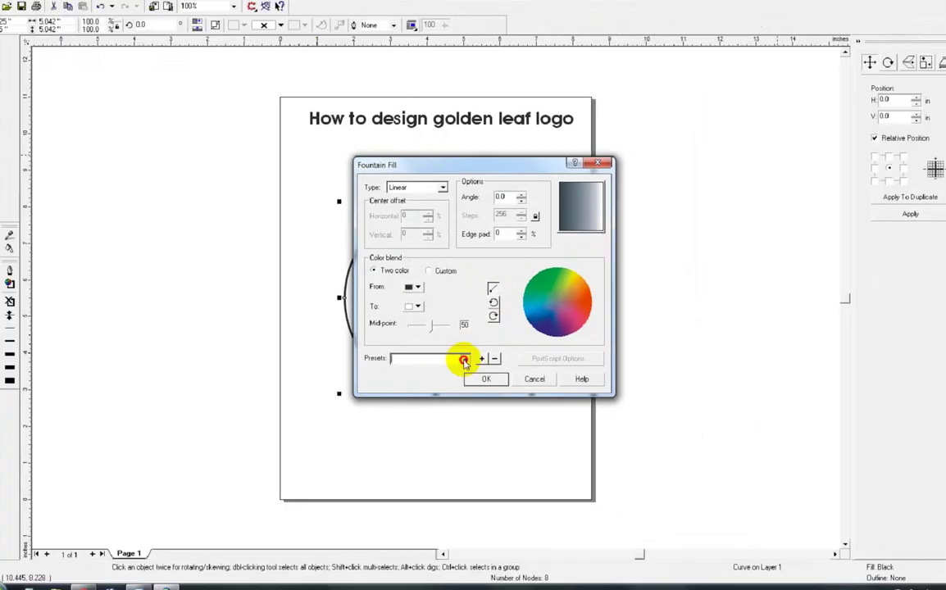
pyautogui.click(611, 288)
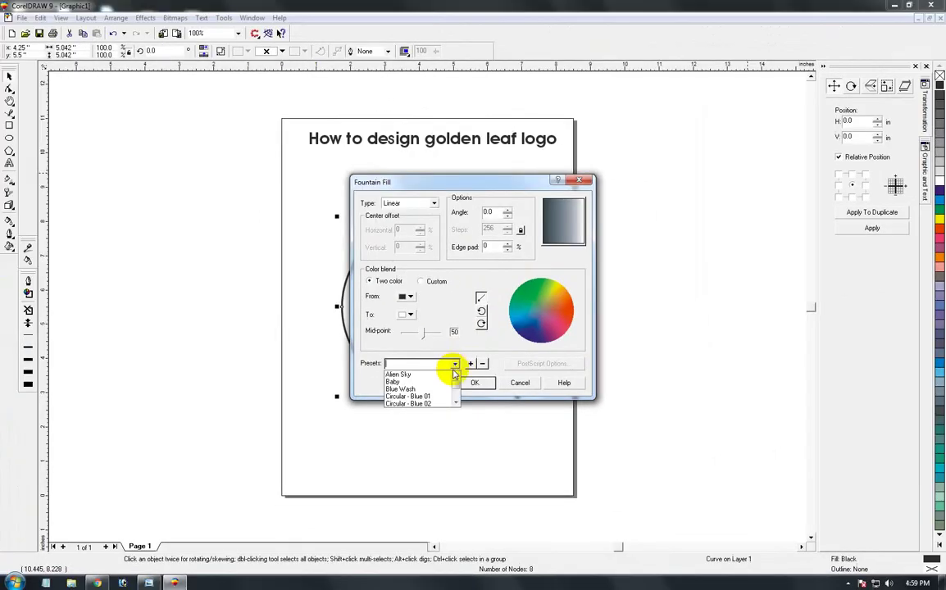
pyautogui.write('g')
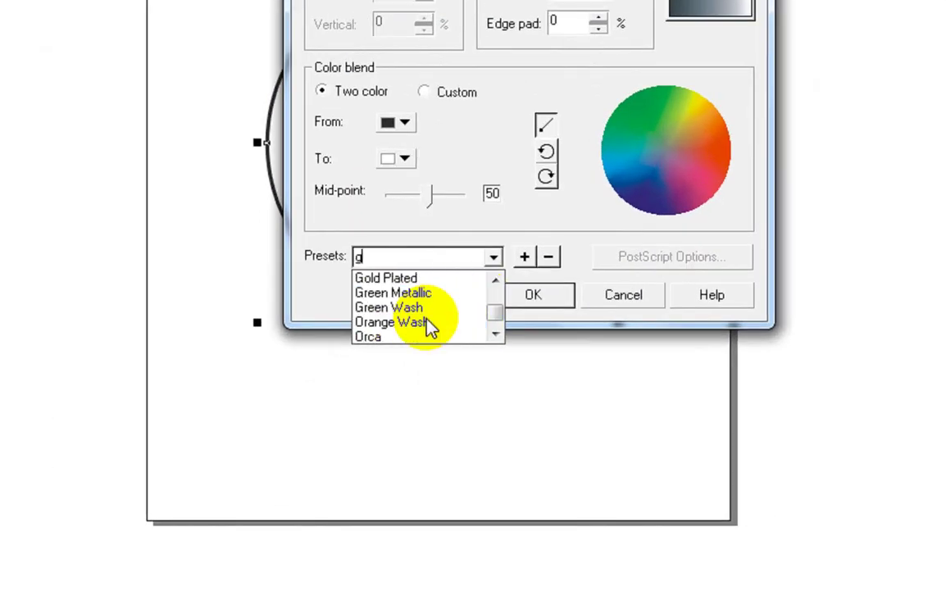
pyautogui.click(406, 280)
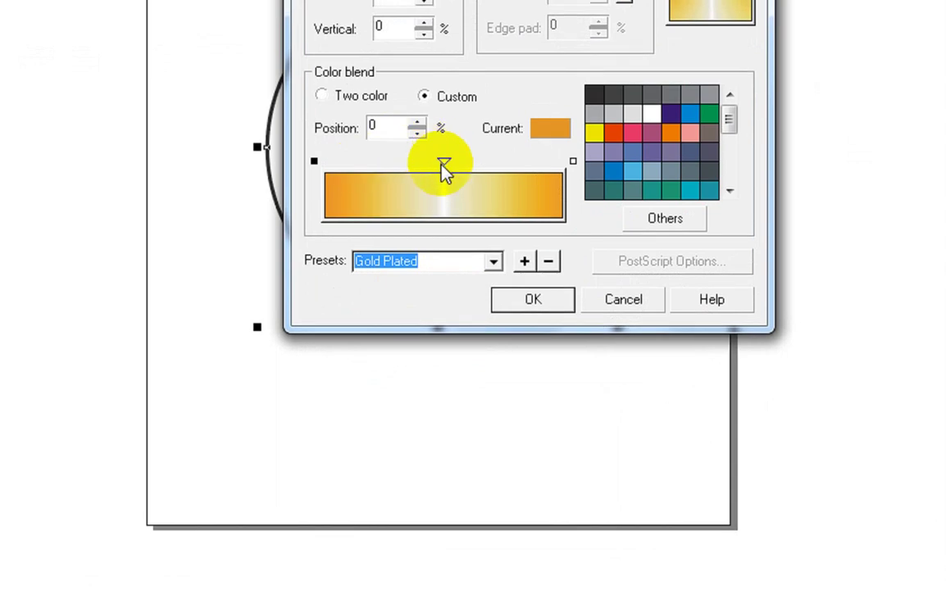
pyautogui.click(442, 162)
pyautogui.click(596, 134)
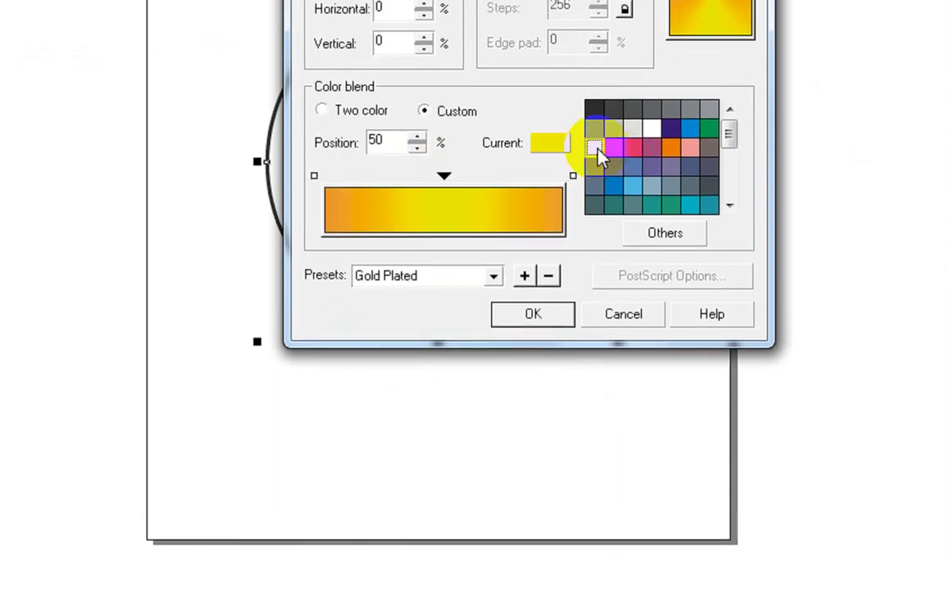
pyautogui.click(541, 318)
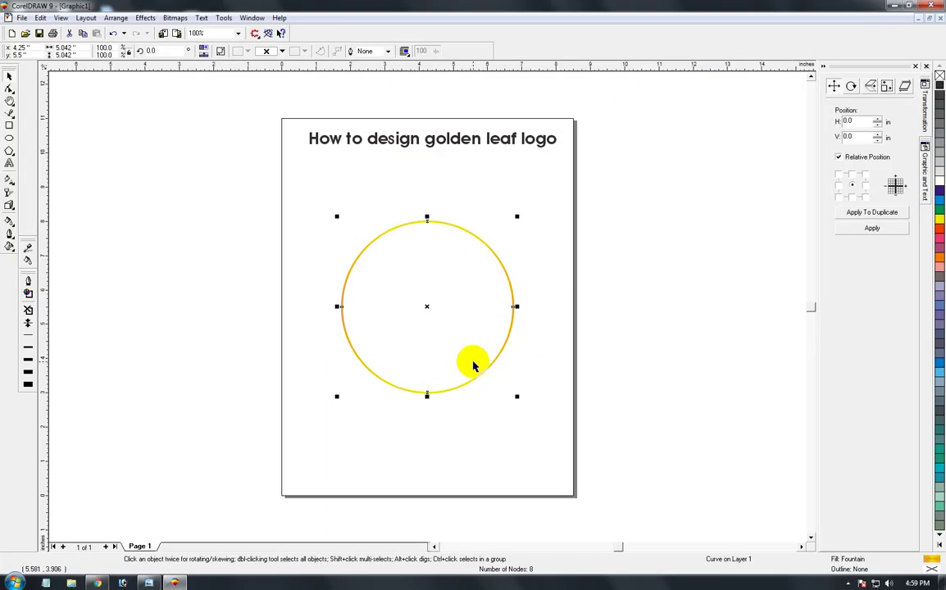
# Inspect the ring's gold fountain fill up close and at full-page size
pyautogui.press('F2')
pyautogui.moveTo(318, 203); pyautogui.dragTo(559, 429)
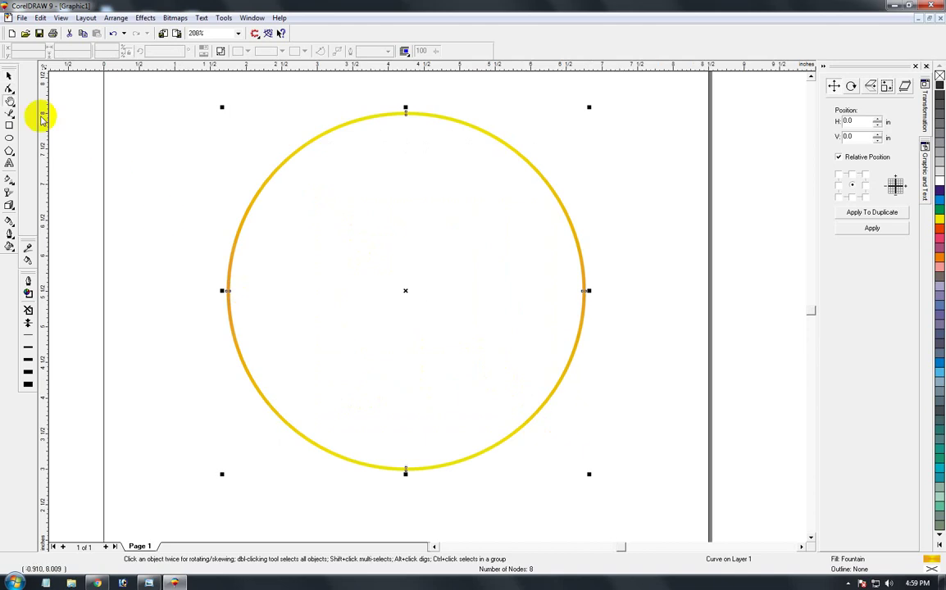
pyautogui.click(9, 75)
pyautogui.click(102, 140)
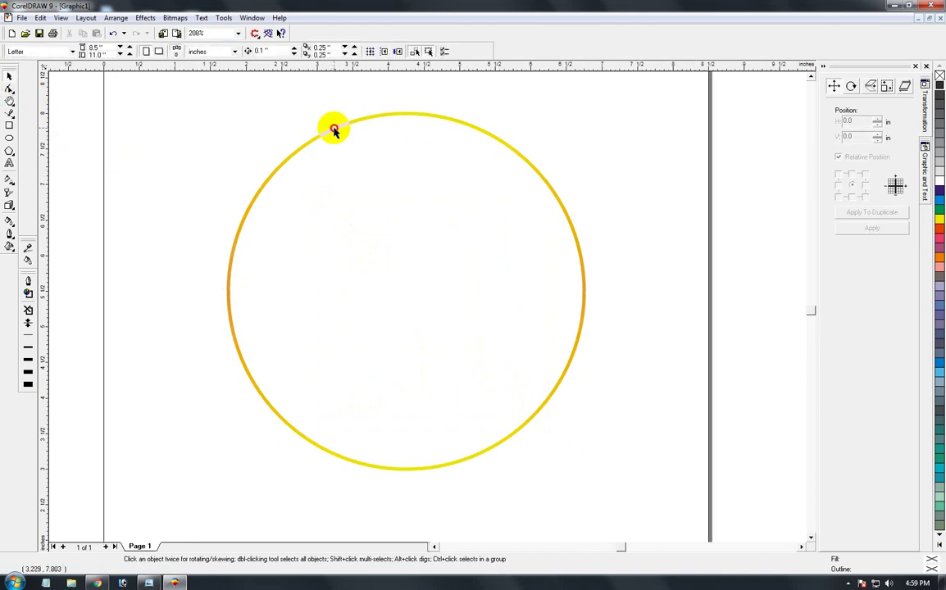
pyautogui.click(332, 128)
pyautogui.press('F3')
pyautogui.press('z')
pyautogui.moveTo(278, 187); pyautogui.dragTo(577, 427)
pyautogui.click(9, 75)
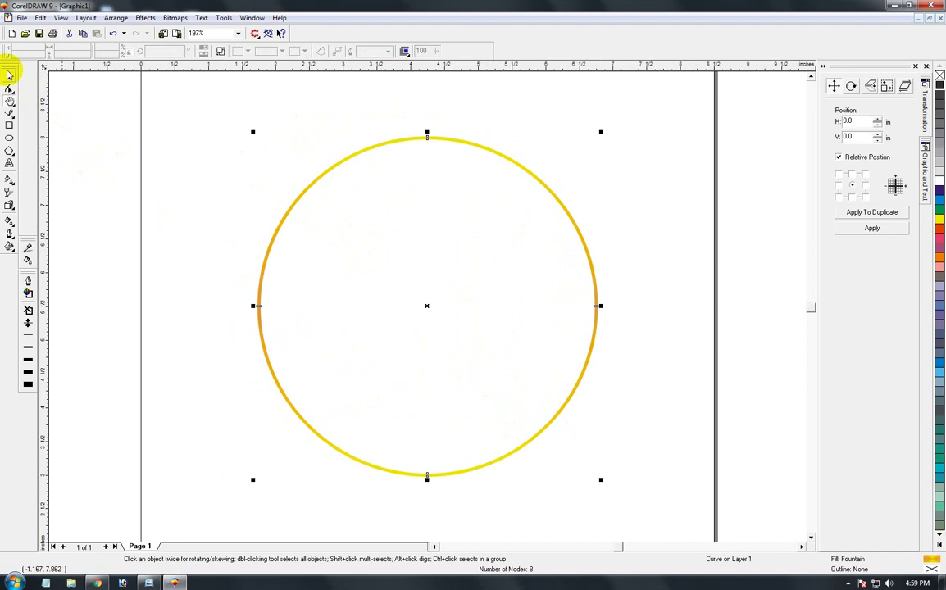
pyautogui.click(76, 143)
pyautogui.press('F3')
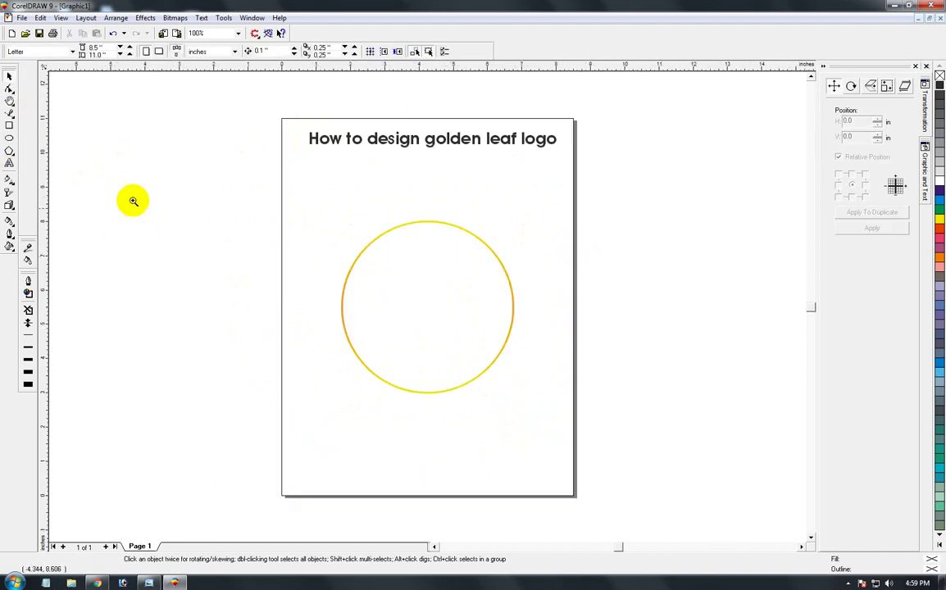
# Draw an ellipse about 0.74 by 0.83 inches left of the page and place a half-overlapping duplicate to its right
pyautogui.press('F2')
pyautogui.moveTo(232, 160)
pyautogui.mouseDown()
pyautogui.moveTo(555, 443)
pyautogui.moveTo(231, 162)
pyautogui.mouseUp()
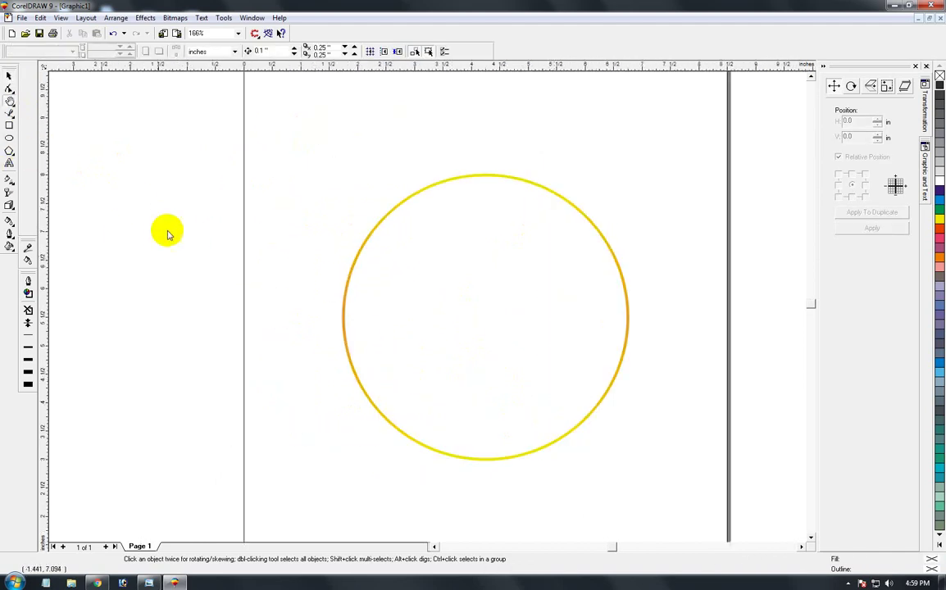
pyautogui.click(9, 138)
pyautogui.moveTo(164, 216); pyautogui.dragTo(205, 239)
pyautogui.click(9, 75)
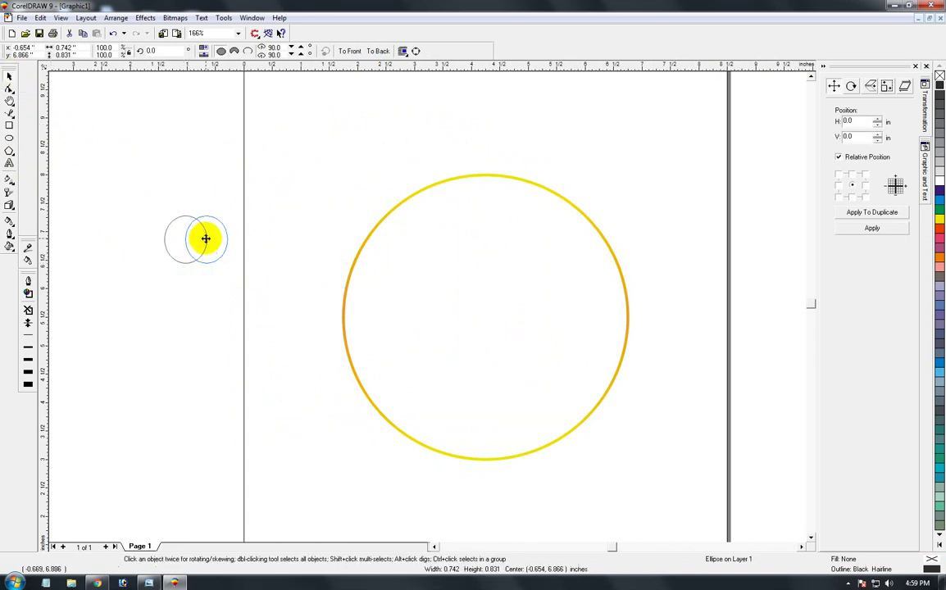
# Intersect the two overlapping ellipses to create a pointed leaf shape from their shared area
pyautogui.press('F2')
pyautogui.moveTo(151, 212); pyautogui.dragTo(249, 275)
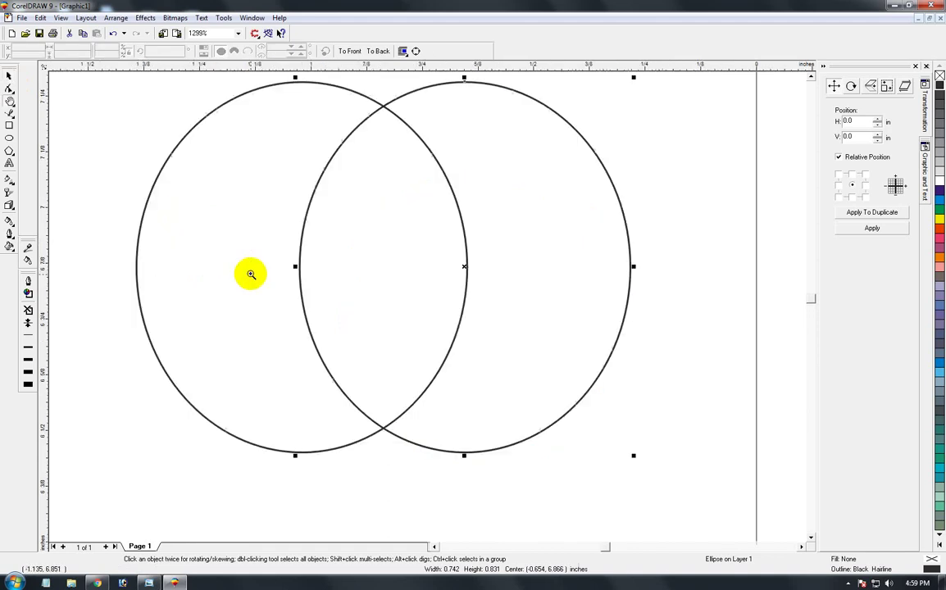
pyautogui.click(9, 76)
pyautogui.click(195, 224)
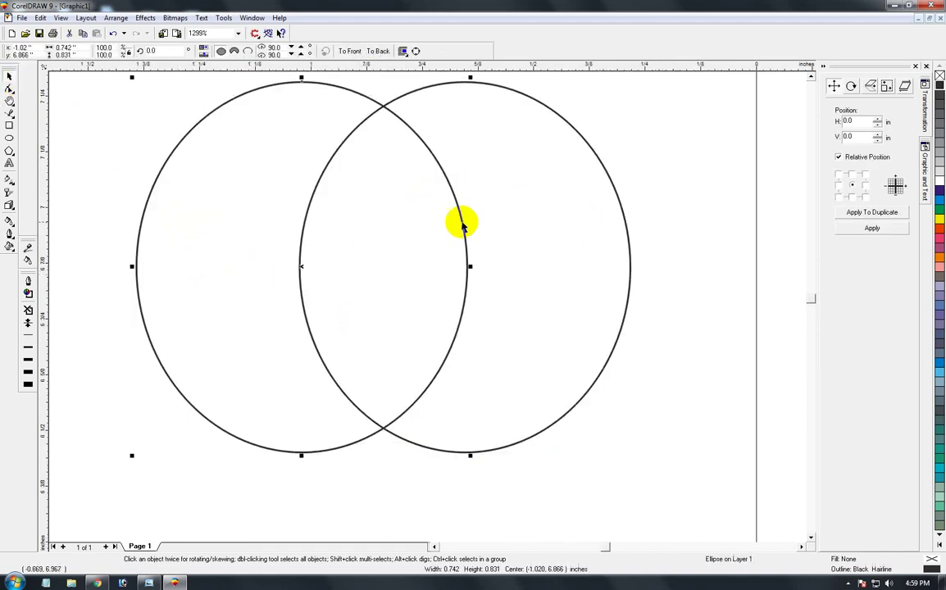
pyautogui.keyDown('shift'); pyautogui.click(517, 221); pyautogui.keyUp('shift')
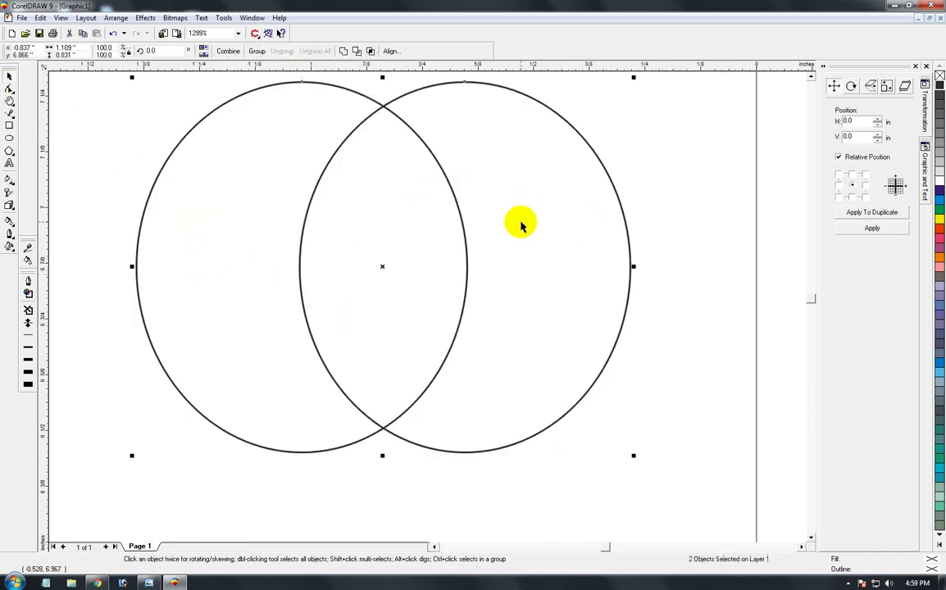
pyautogui.click(371, 52)
pyautogui.click(117, 131)
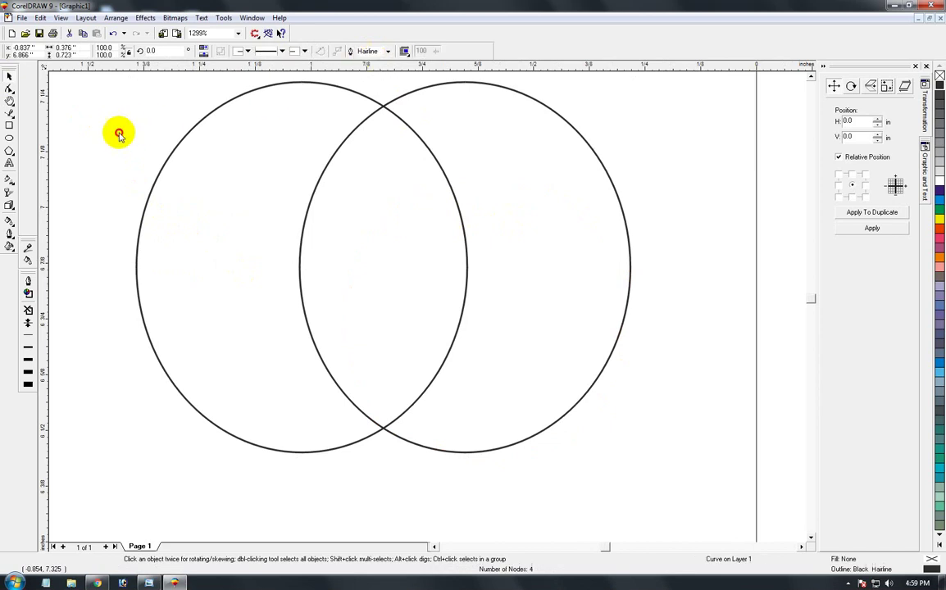
# Delete both original ellipses, keeping only the leaf shape
pyautogui.click(302, 221)
pyautogui.click(207, 242)
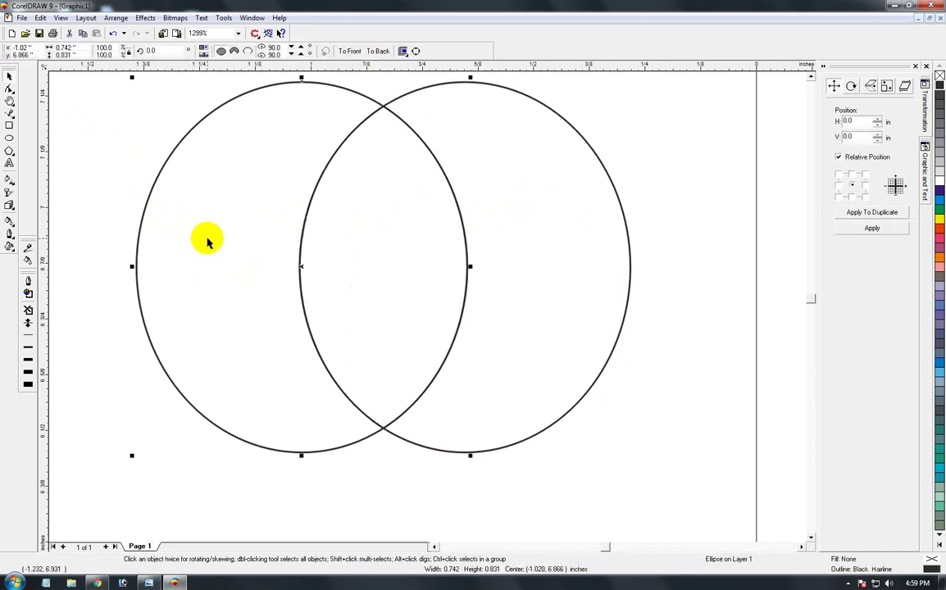
pyautogui.press('Delete')
pyautogui.click(527, 238)
pyautogui.press('Delete')
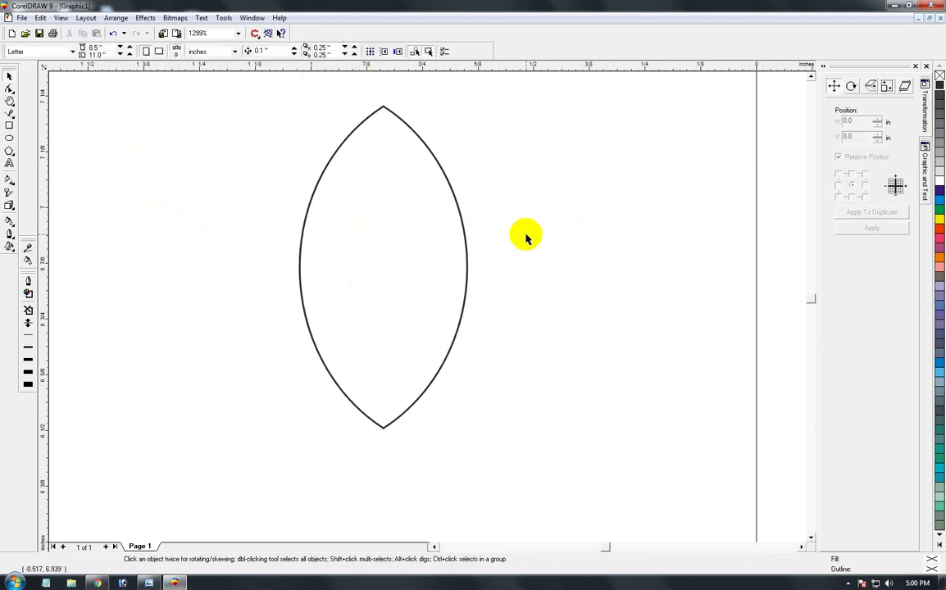
# Fill the leaf shape with the Gold Plated fountain fill preset
pyautogui.press('F3')
pyautogui.click(206, 248)
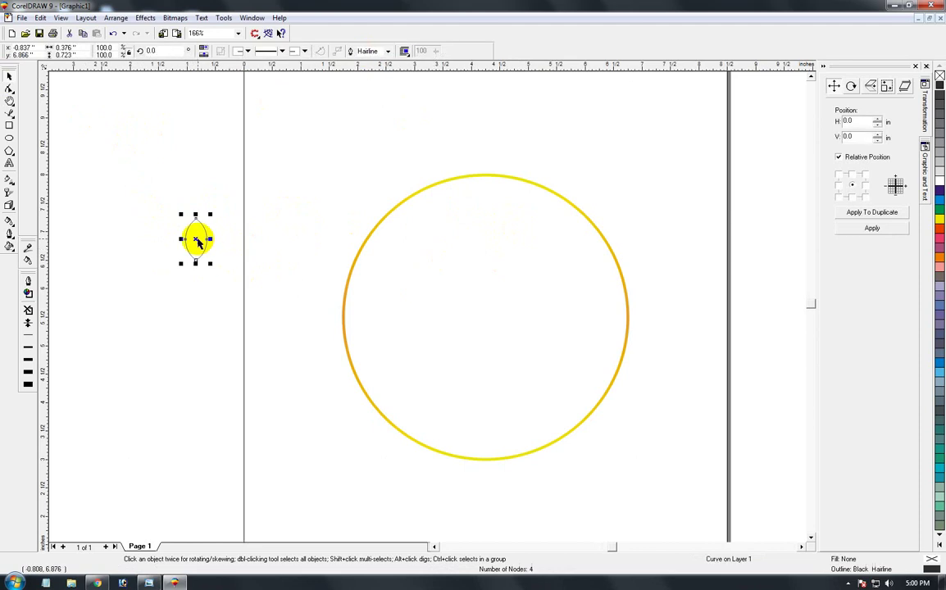
pyautogui.press('F2')
pyautogui.moveTo(135, 186); pyautogui.dragTo(245, 298)
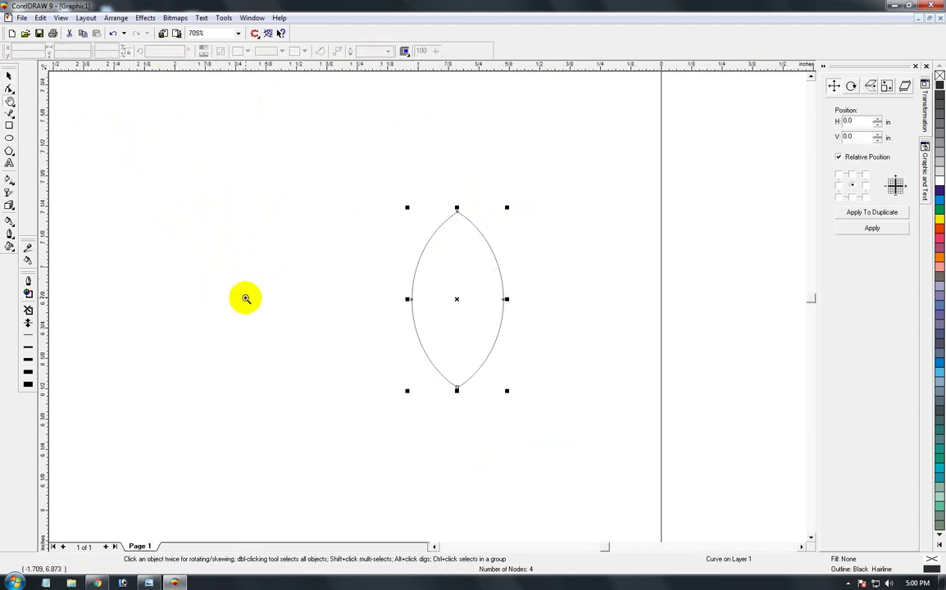
pyautogui.press('F11')
pyautogui.click(455, 364)
pyautogui.write('g')
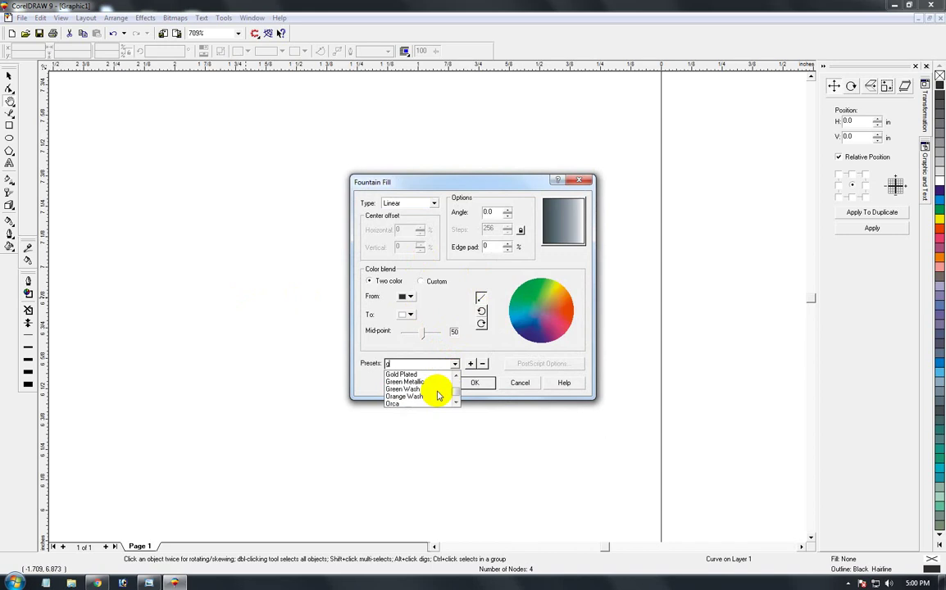
pyautogui.write('ol')
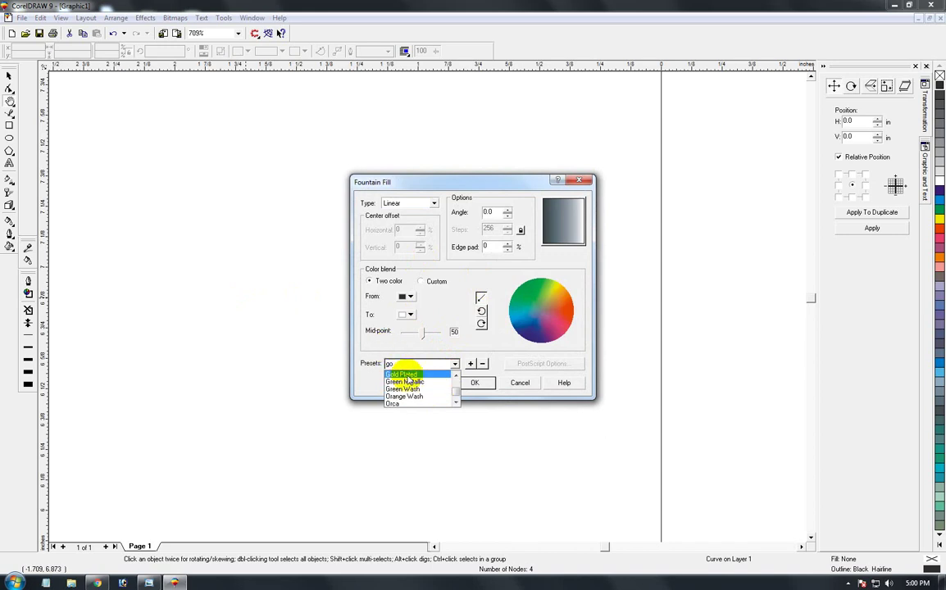
pyautogui.click(410, 375)
pyautogui.click(478, 385)
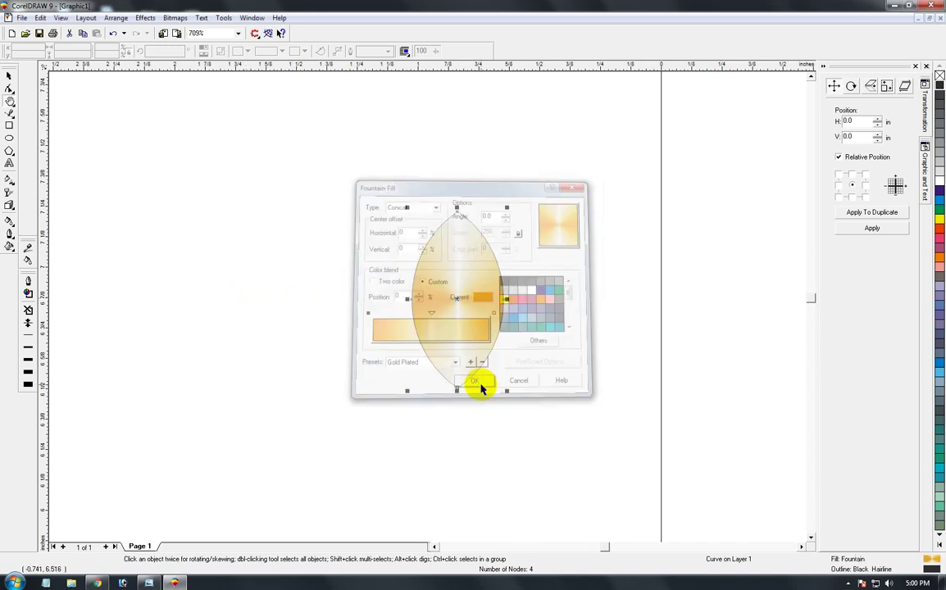
# Change the leaf gradient's 50% midpoint colour to yellow and remove the leaf's outline
pyautogui.press('F11')
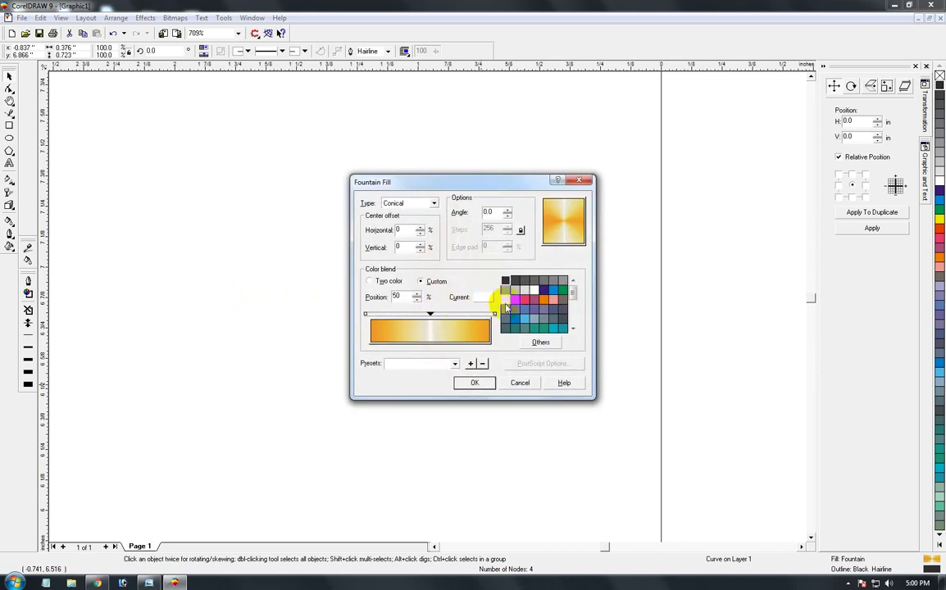
pyautogui.click(506, 302)
pyautogui.moveTo(497, 214); pyautogui.dragTo(448, 216)
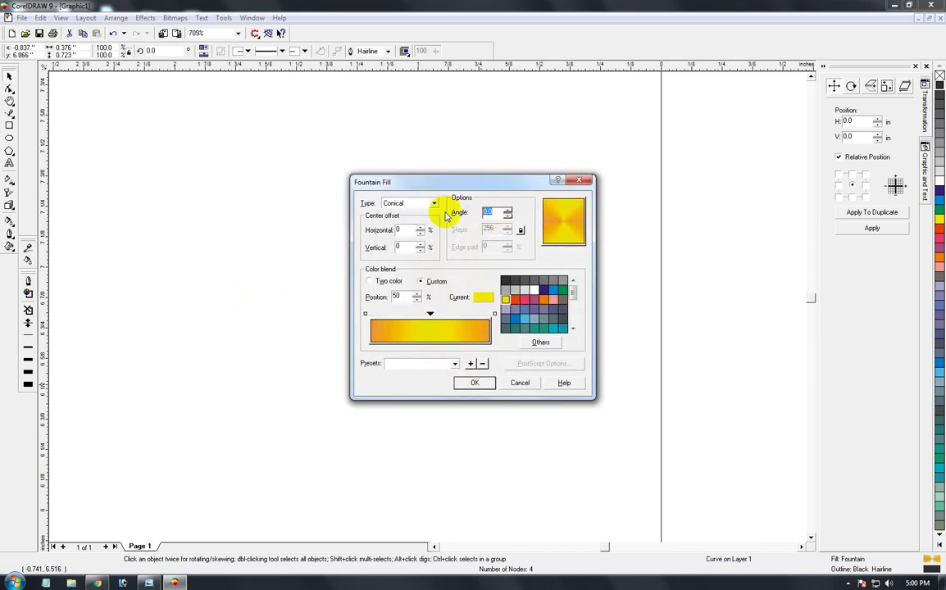
pyautogui.press('Return')
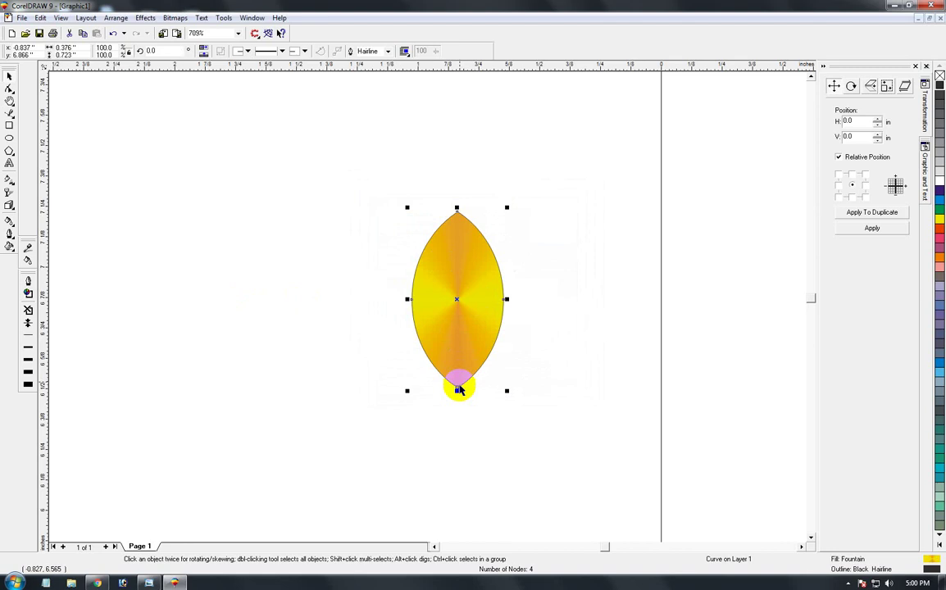
pyautogui.rightClick(938, 76)
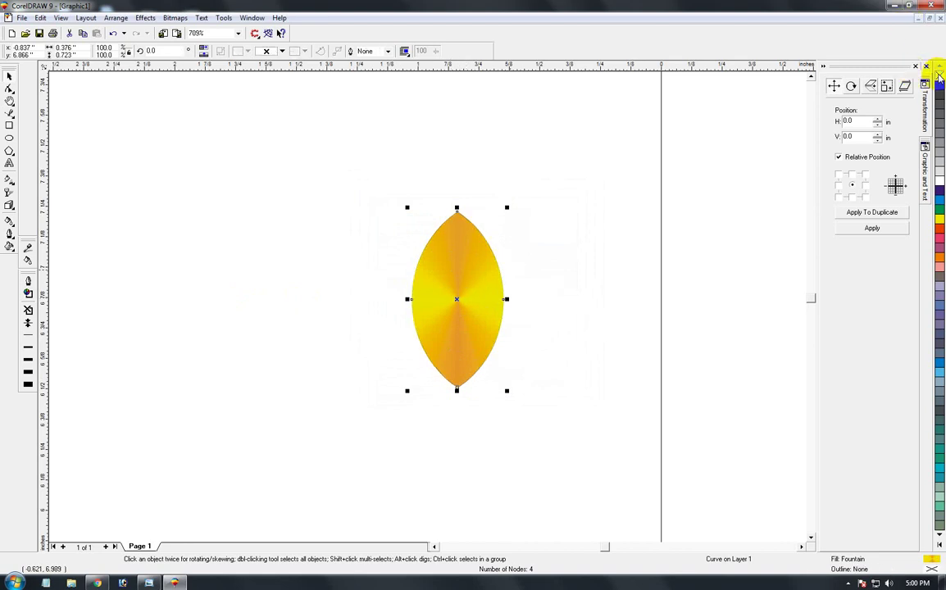
# Rotate the gold leaf by 45 degrees
pyautogui.click(366, 216)
pyautogui.click(450, 270)
pyautogui.click(450, 272)
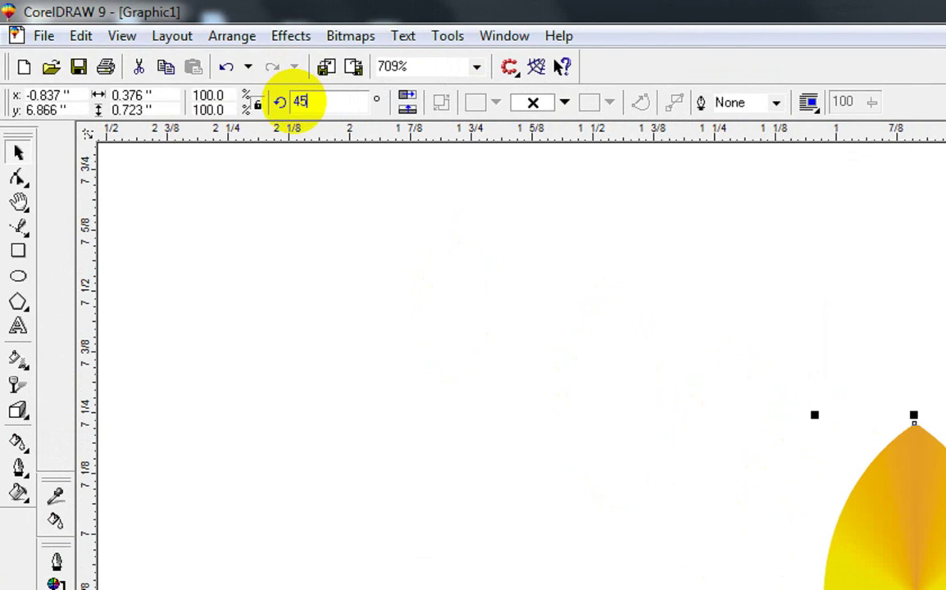
pyautogui.press('Return')
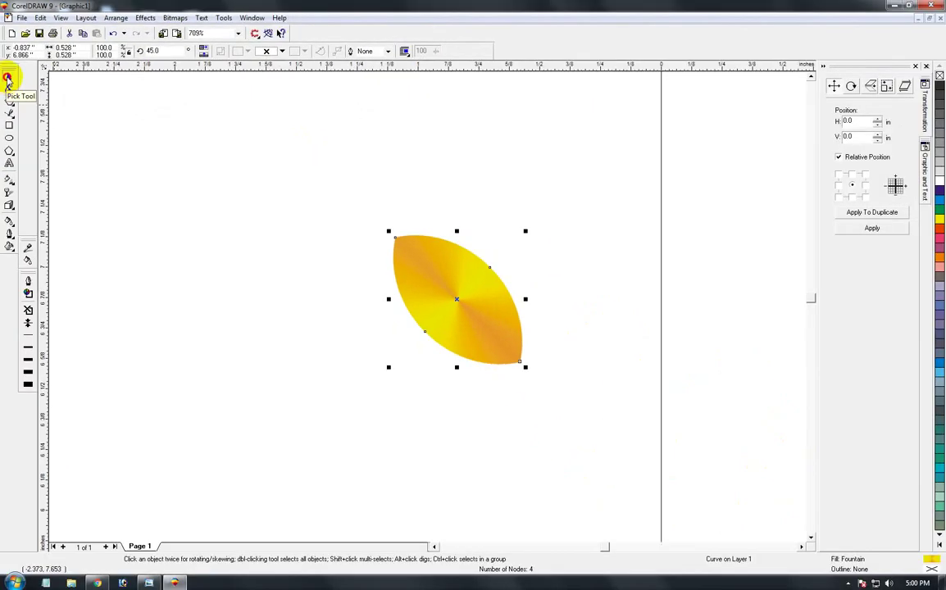
pyautogui.click(855, 462)
# Create a horizontally mirrored copy of the gold leaf directly to its right
pyautogui.press('F3')
pyautogui.press('F2')
pyautogui.moveTo(121, 173); pyautogui.dragTo(389, 300)
pyautogui.click(7, 74)
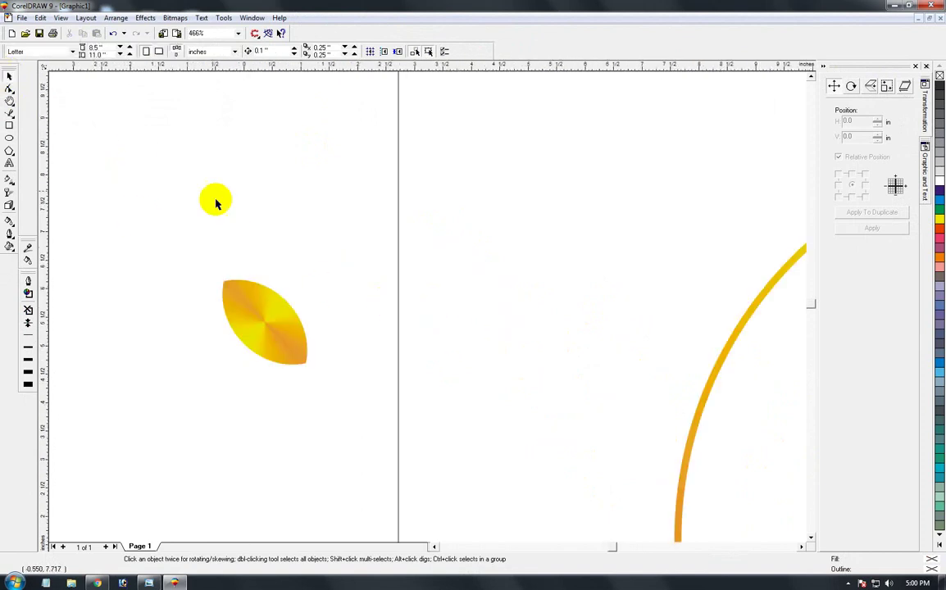
pyautogui.press('F3')
pyautogui.click(207, 248)
pyautogui.moveTo(175, 239); pyautogui.dragTo(219, 240)
# Shift the mirrored leaf slightly to the right, leaving a narrow gap between the two leaves
pyautogui.press('z')
pyautogui.moveTo(149, 195); pyautogui.dragTo(287, 262)
pyautogui.click(9, 78)
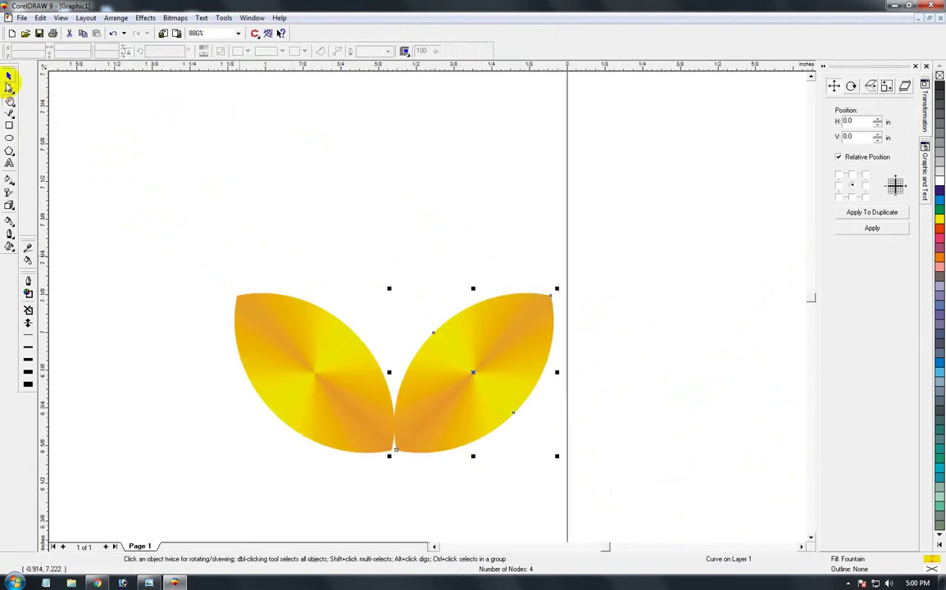
pyautogui.moveTo(506, 378); pyautogui.dragTo(507, 383)
pyautogui.click(450, 480)
# Group the two mirrored gold leaves together
pyautogui.click(331, 388)
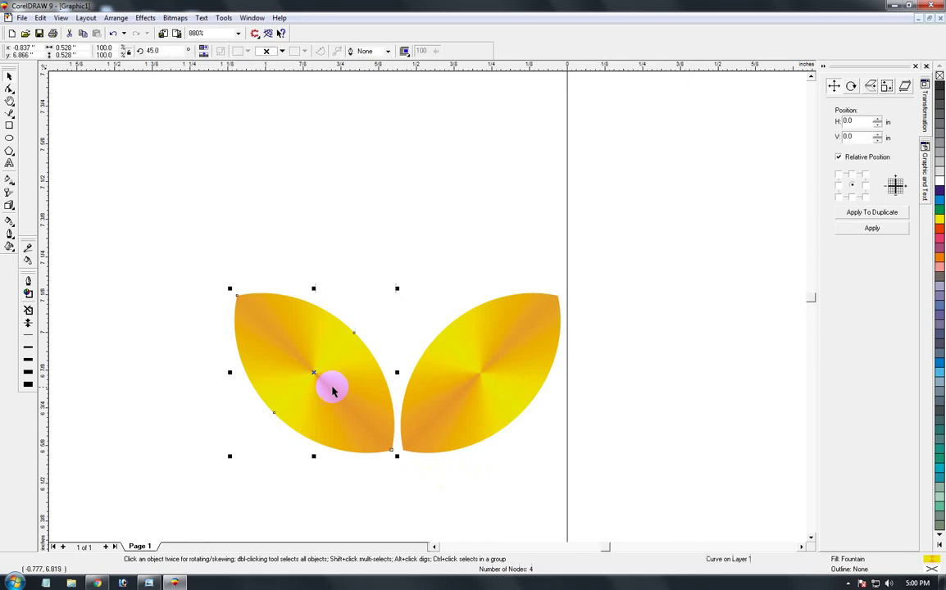
pyautogui.keyDown('shift'); pyautogui.click(445, 386); pyautogui.keyUp('shift')
pyautogui.hotkey('ctrl', 'g')
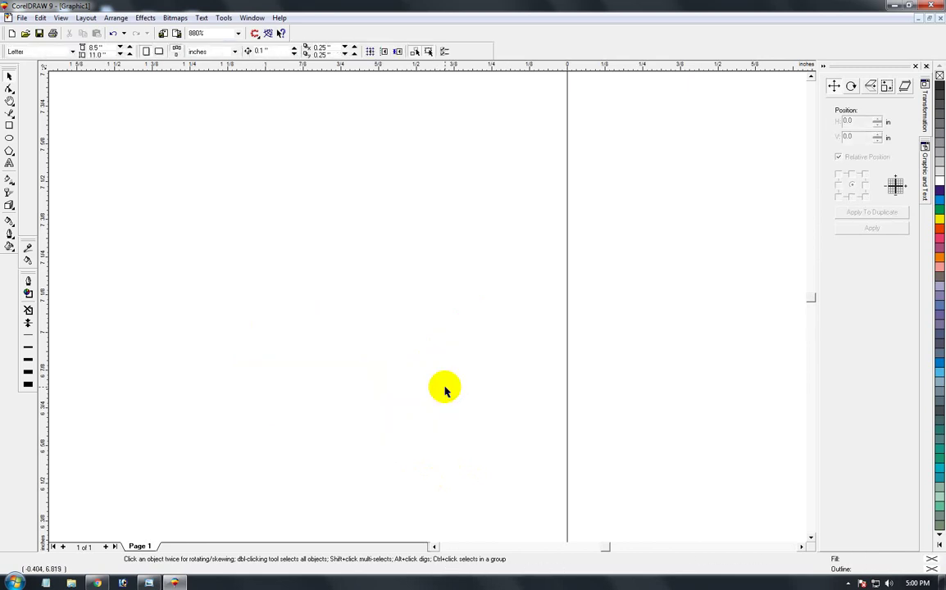
# Place one horizontal and one vertical guideline crossing at the centre of the gold ring
pyautogui.press('F4')
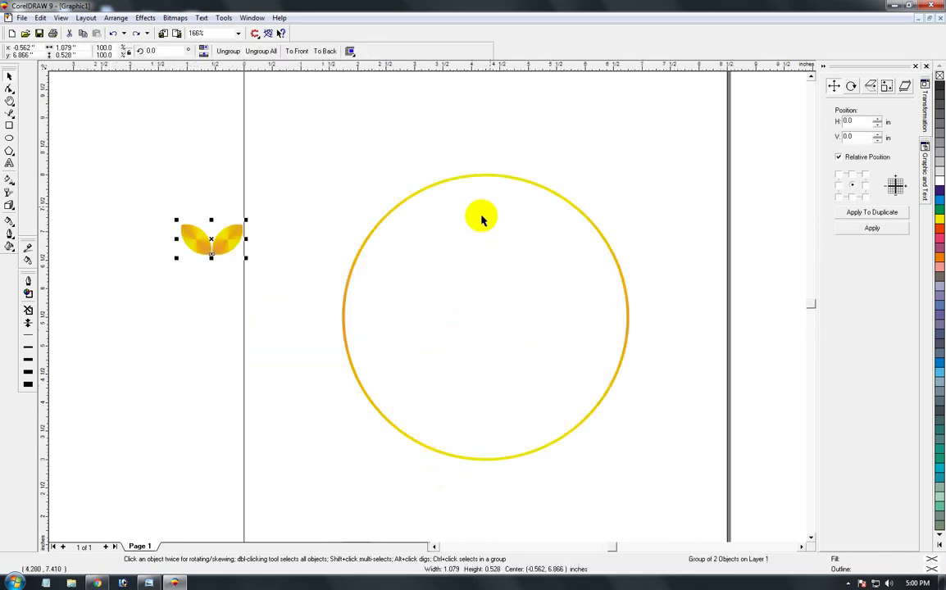
pyautogui.click(524, 180)
pyautogui.click(525, 181)
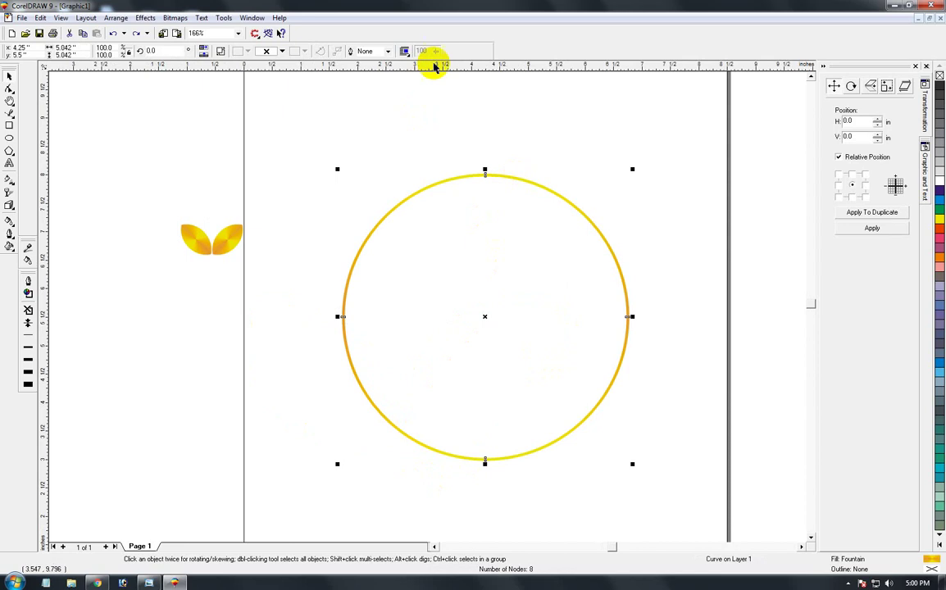
pyautogui.moveTo(482, 259); pyautogui.dragTo(492, 318)
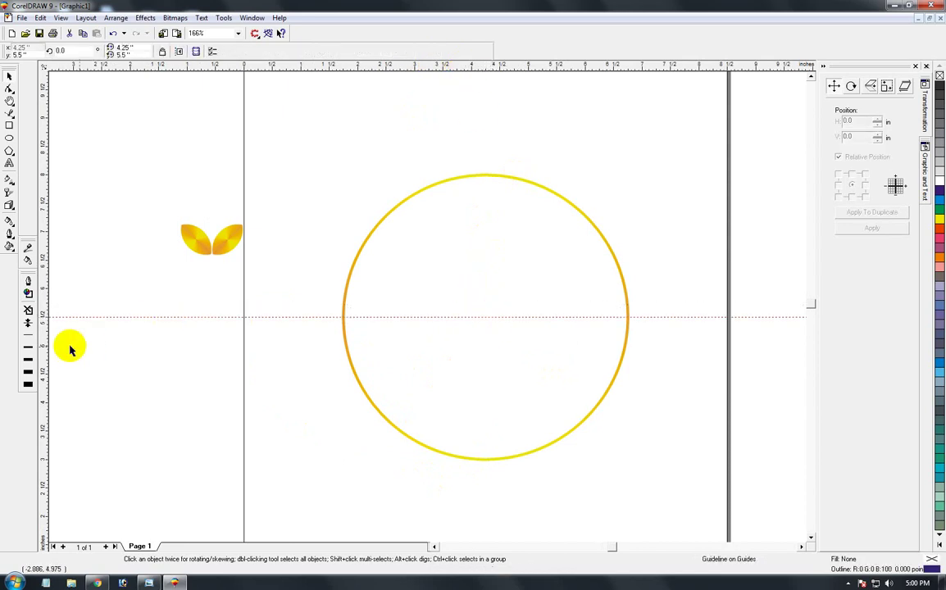
pyautogui.click(348, 357)
pyautogui.click(348, 352)
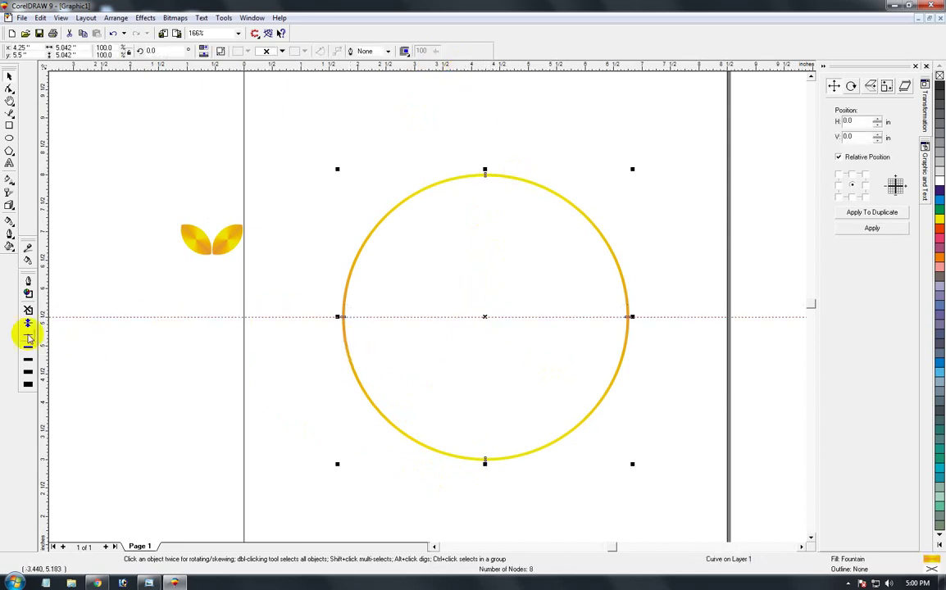
pyautogui.moveTo(43, 339); pyautogui.dragTo(484, 329)
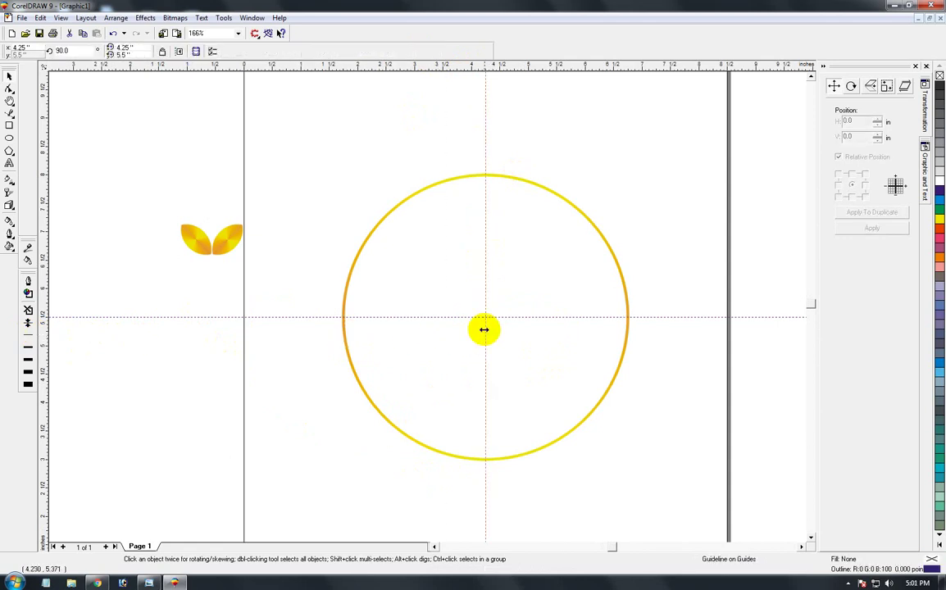
# Move the grouped leaf pair onto the upper-left part of the gold ring, with its base on the ring
pyautogui.click(150, 121)
pyautogui.click(212, 244)
pyautogui.moveTo(210, 239); pyautogui.dragTo(400, 193)
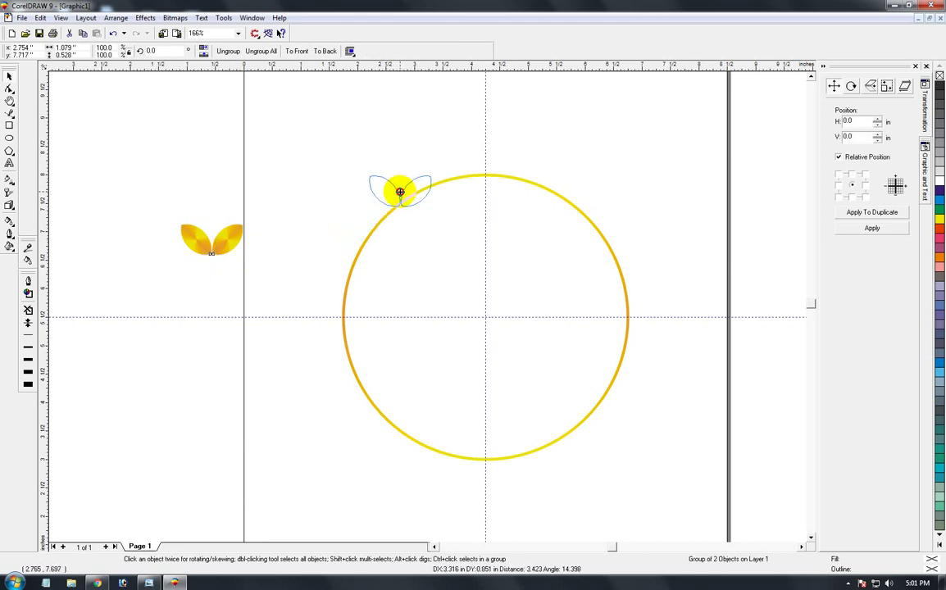
pyautogui.moveTo(400, 191); pyautogui.dragTo(399, 191)
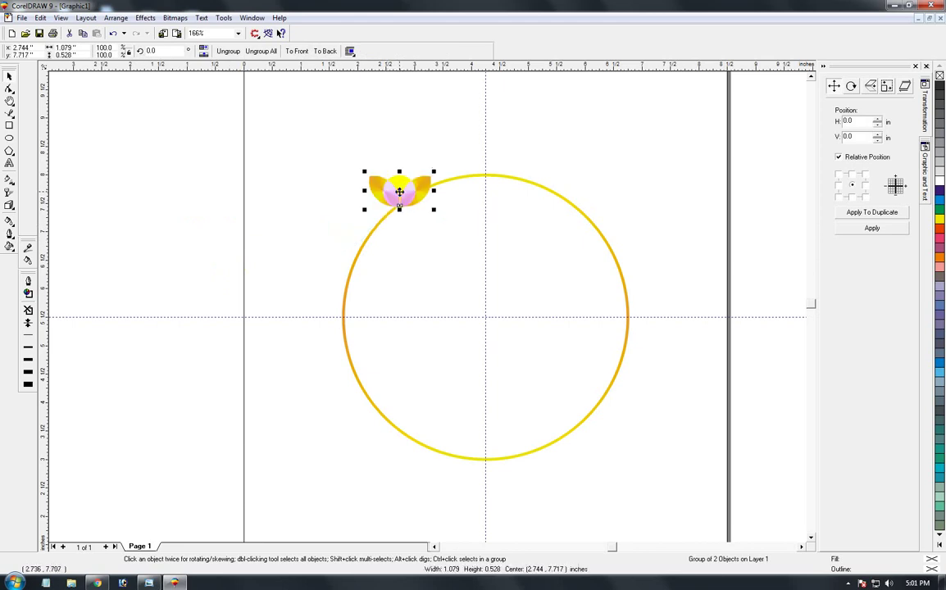
# Rotate the leaf pair clockwise to about 327 degrees and reposition its base on the ring's stroke
pyautogui.press('F2')
pyautogui.moveTo(316, 139); pyautogui.dragTo(490, 261)
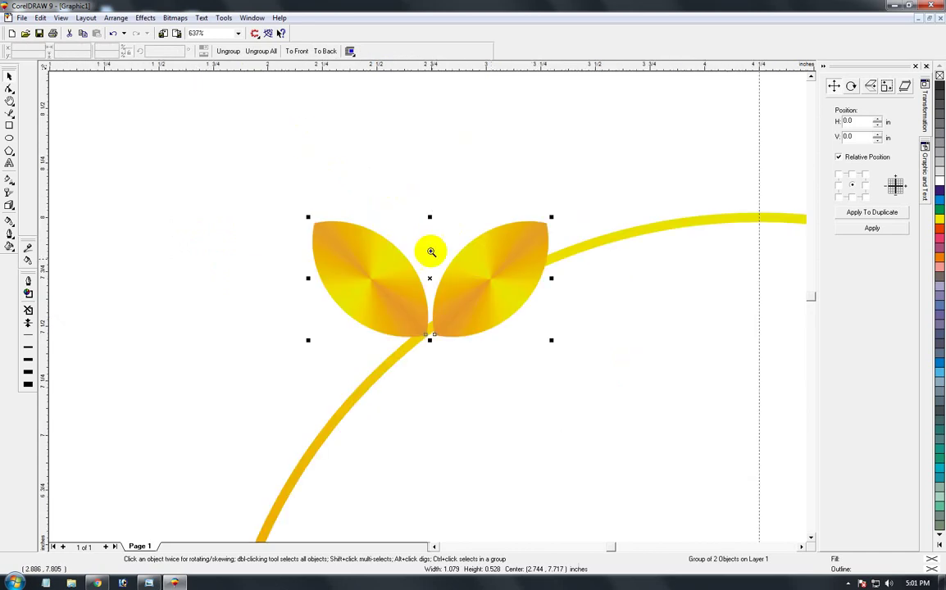
pyautogui.click(10, 76)
pyautogui.click(254, 215)
pyautogui.click(364, 287)
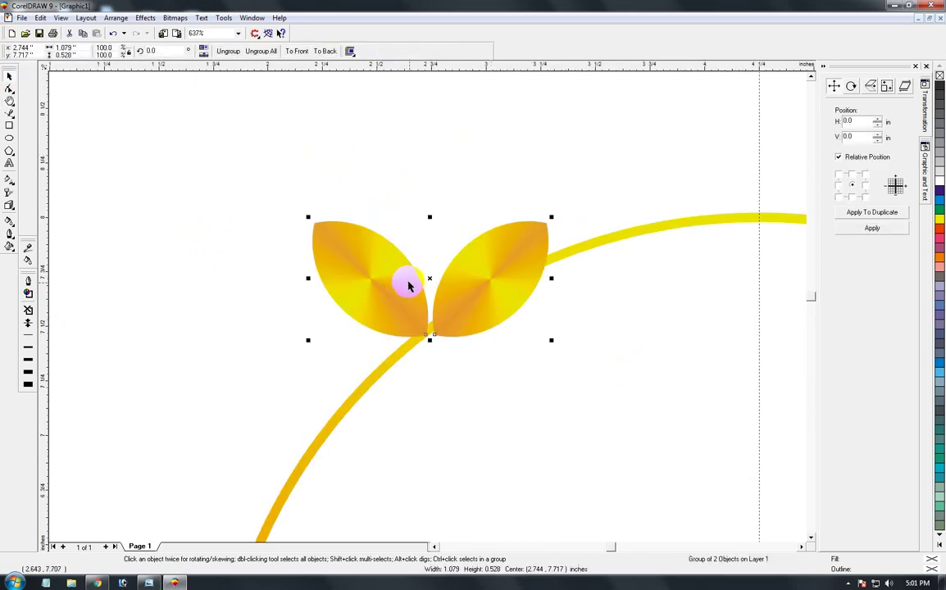
pyautogui.click(427, 282)
pyautogui.moveTo(554, 217); pyautogui.dragTo(558, 234)
pyautogui.hotkey('ctrl', 'r')
pyautogui.hotkey('ctrl', 'r')
pyautogui.hotkey('ctrl', 'r')
pyautogui.hotkey('ctrl', 'r')
pyautogui.click(262, 274)
pyautogui.moveTo(389, 283); pyautogui.dragTo(419, 289)
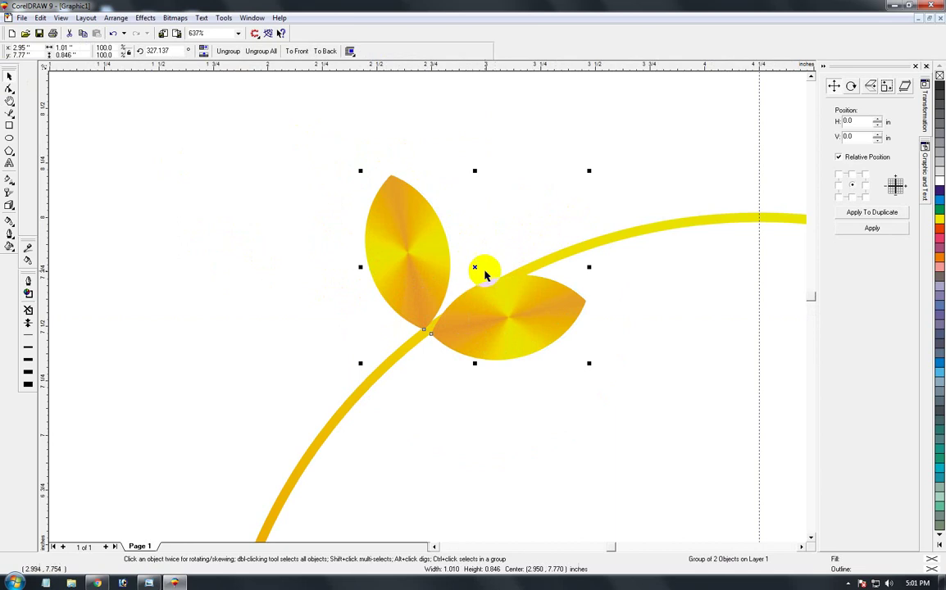
# Turn the leaf pair further to about 316 degrees and realign its base with the ring
pyautogui.click(474, 267)
pyautogui.moveTo(591, 173); pyautogui.dragTo(596, 181)
pyautogui.hotkey('ctrl', 'r')
pyautogui.hotkey('ctrl', 'r')
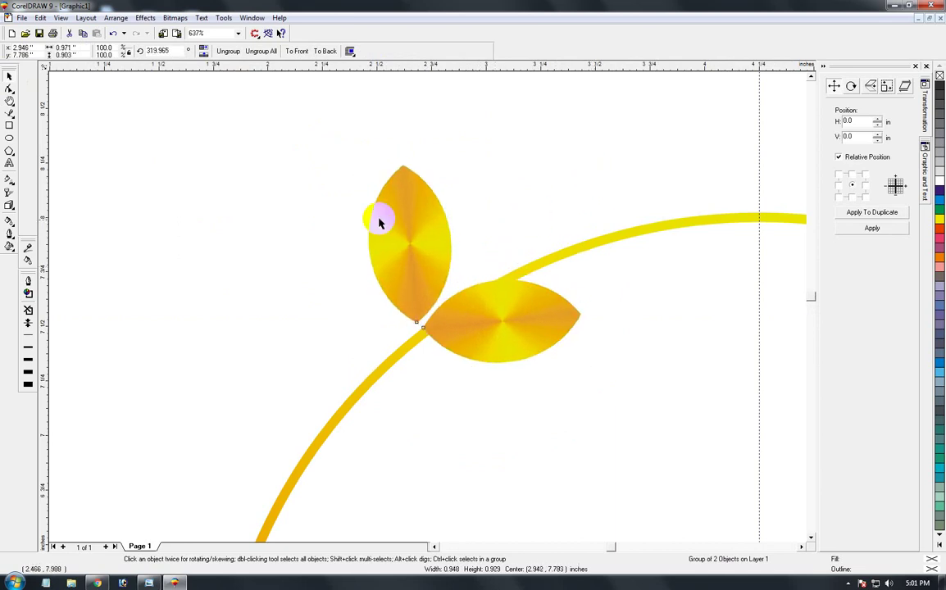
pyautogui.click(325, 235)
pyautogui.moveTo(417, 276); pyautogui.dragTo(426, 287)
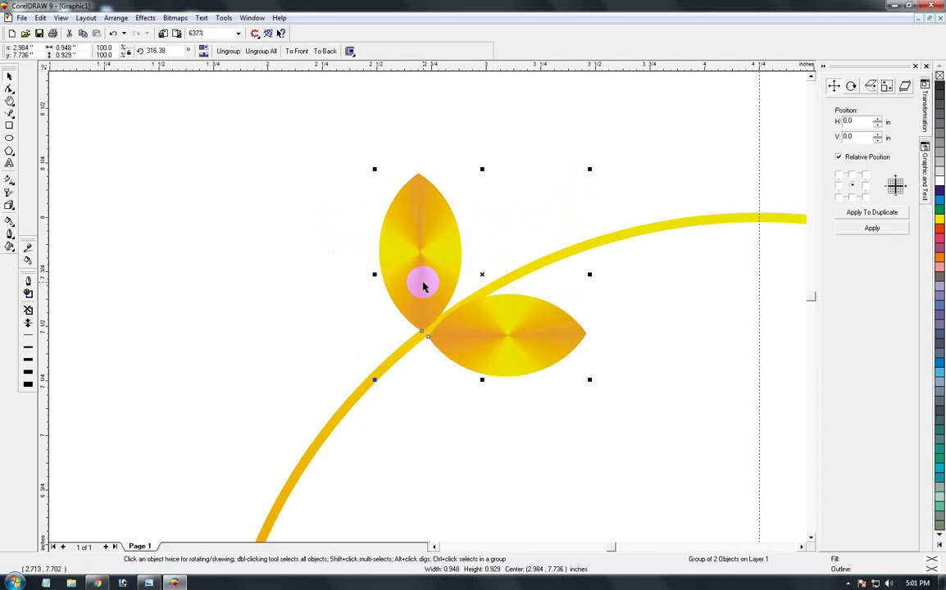
# Set the leaf pair's rotation centre at the guideline crossing and create a copy rotated about 15 degrees counterclockwise around it
pyautogui.press('F3')
pyautogui.click(184, 206)
pyautogui.click(406, 206)
pyautogui.click(406, 209)
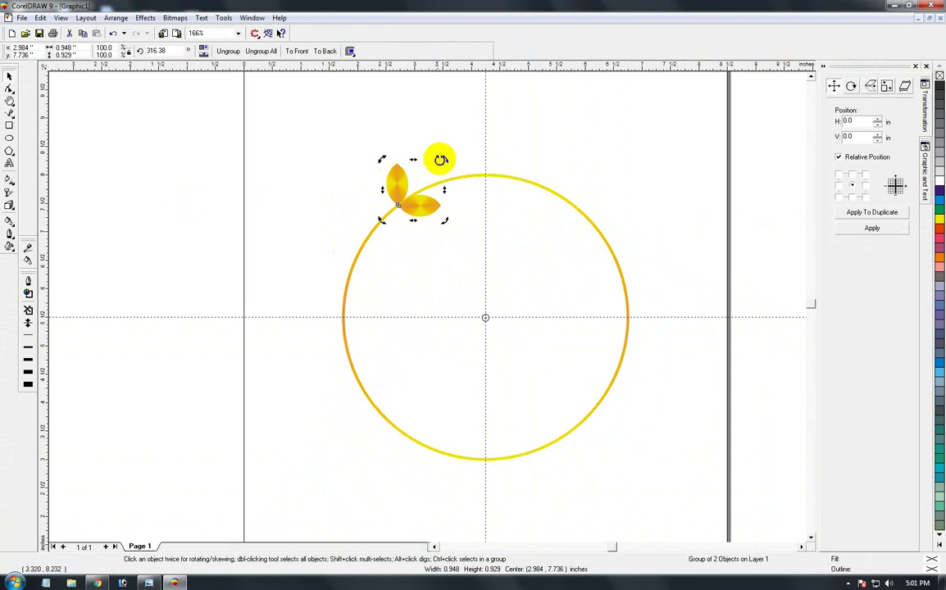
pyautogui.moveTo(436, 152); pyautogui.dragTo(357, 97)
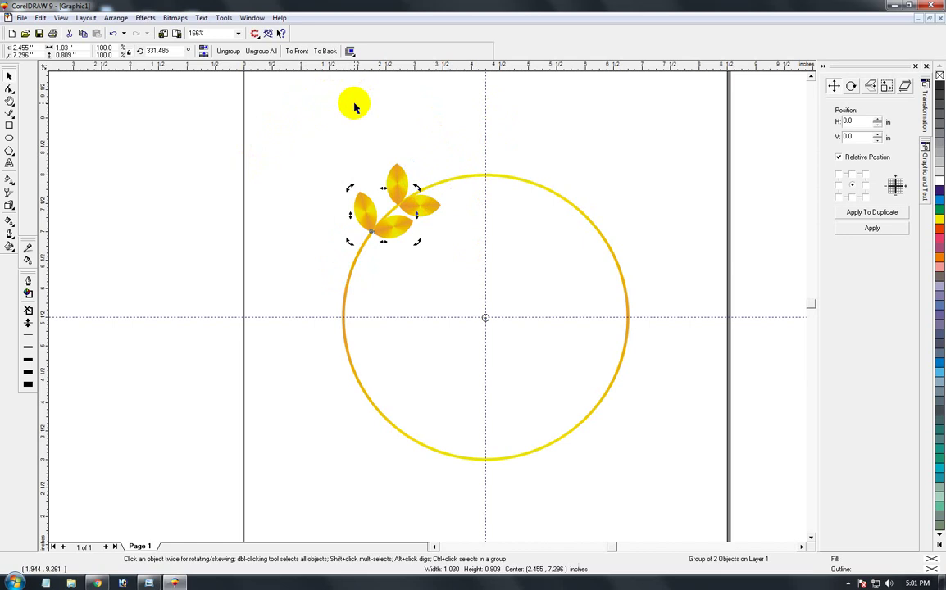
# Repeat the rotated duplication down the ring's left side until nine leaf pairs are in place, undoing any surplus copy
pyautogui.hotkey('ctrl', 'r')
pyautogui.hotkey('ctrl', 'r')
pyautogui.hotkey('ctrl', 'r')
pyautogui.hotkey('ctrl', 'r')
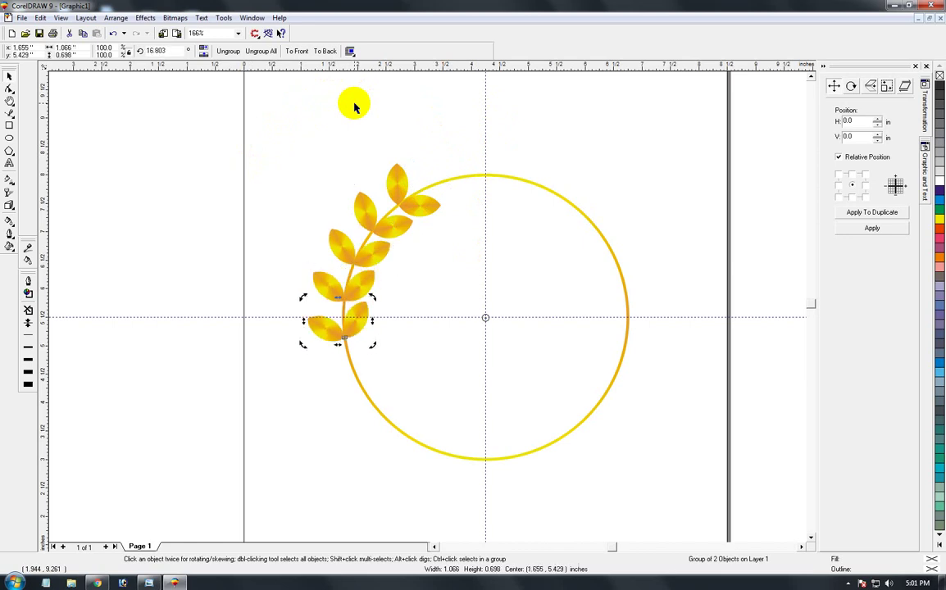
pyautogui.hotkey('ctrl', 'r')
pyautogui.hotkey('ctrl', 'r')
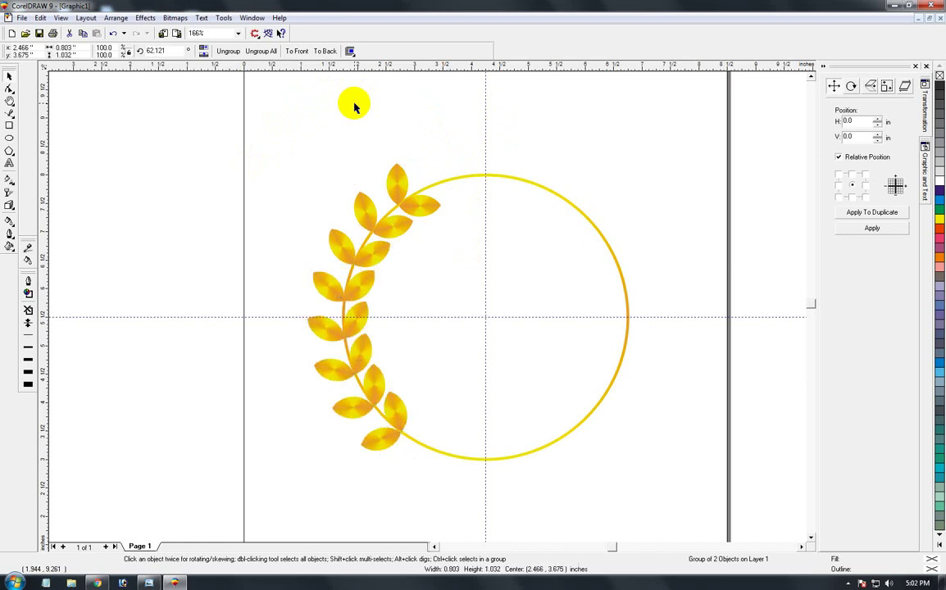
pyautogui.hotkey('ctrl', 'r')
pyautogui.hotkey('ctrl', 'r')
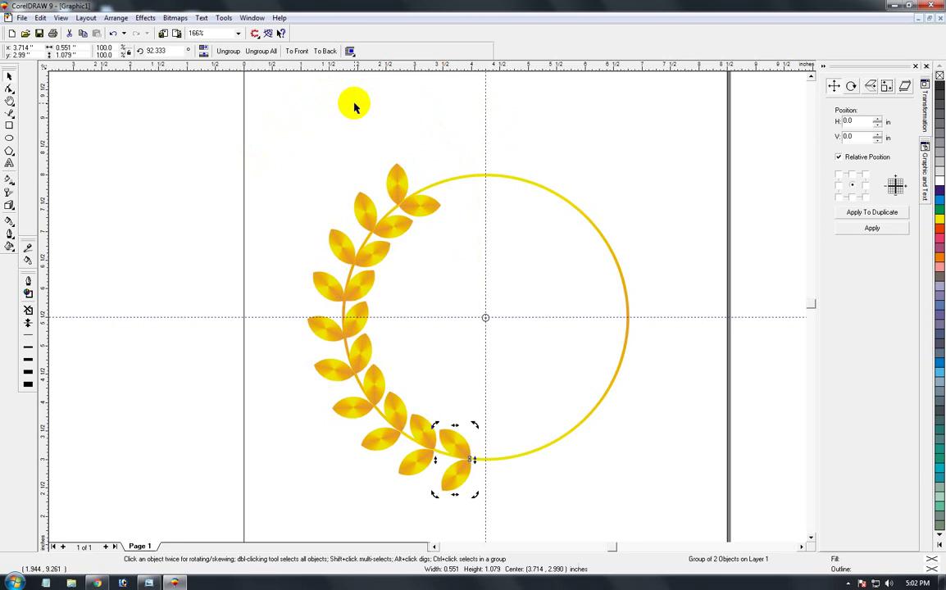
pyautogui.hotkey('ctrl', 'z')
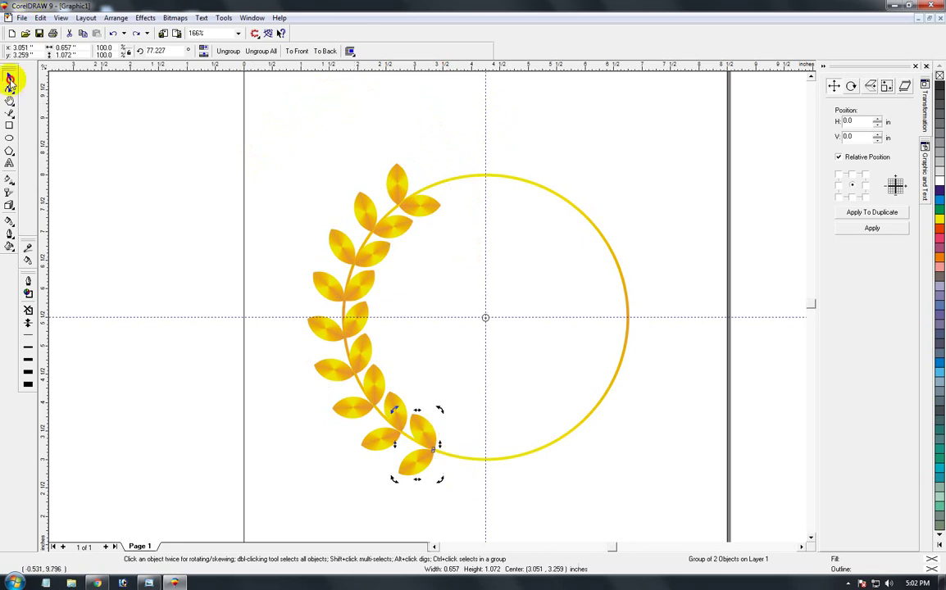
# Place a copy of the lowest leaf pair outside the page's left edge and set its rotation to 0 degrees
pyautogui.click(137, 134)
pyautogui.moveTo(419, 463); pyautogui.dragTo(209, 270)
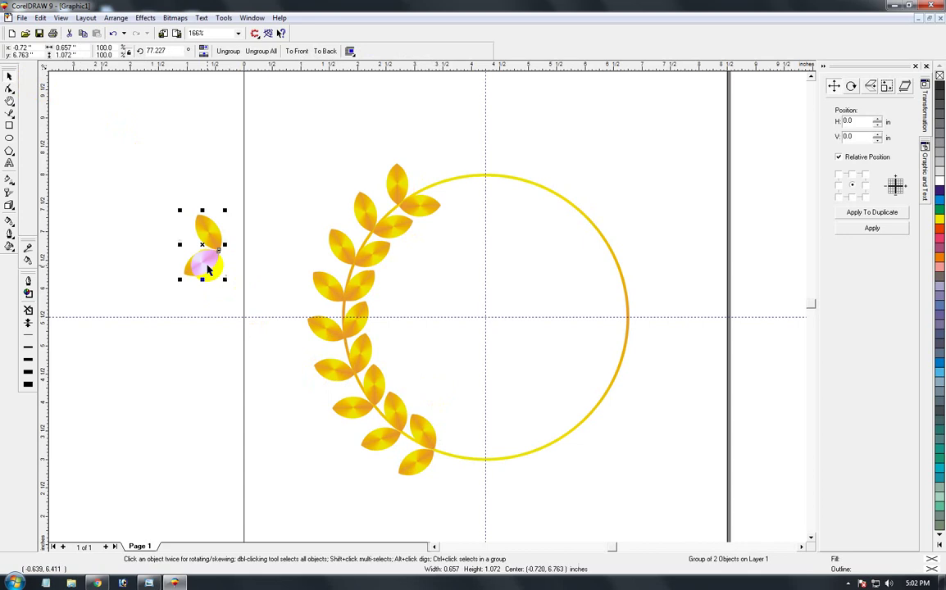
pyautogui.press('F2')
pyautogui.moveTo(147, 201); pyautogui.dragTo(253, 301)
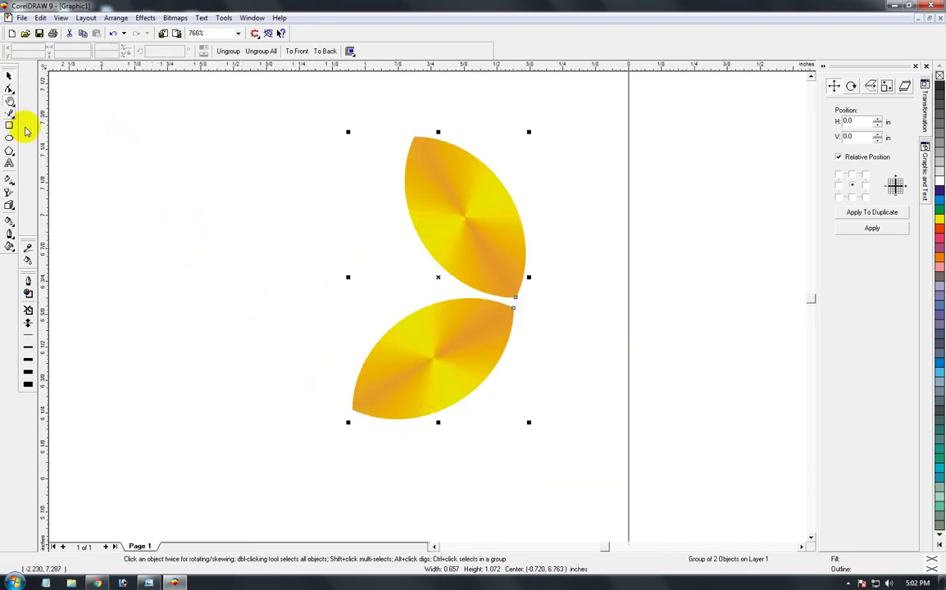
pyautogui.click(418, 190)
pyautogui.click(160, 51)
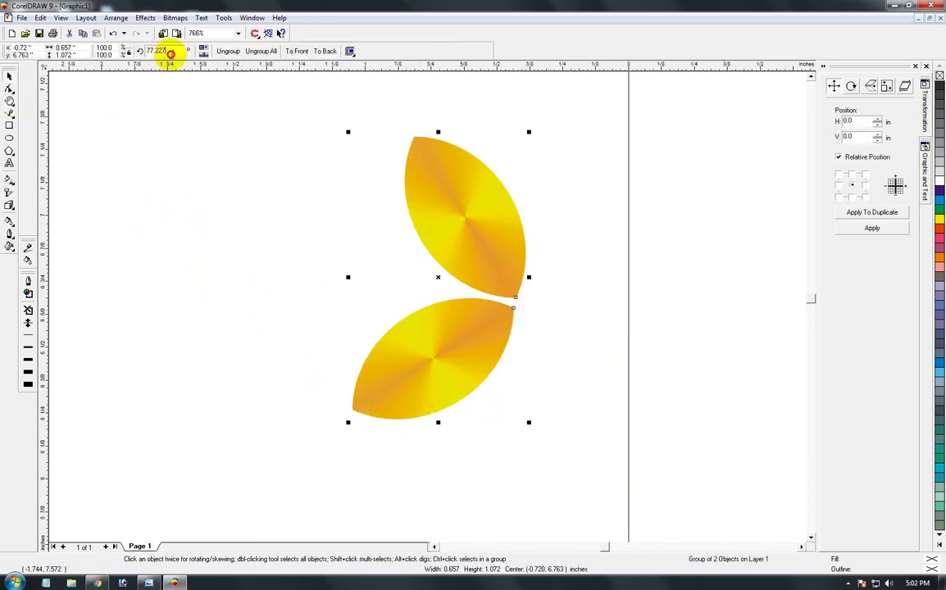
pyautogui.write('0')
pyautogui.press('Return')
# Delete the right leaf of the copied pair and set the remaining leaf's rotation to 0 degrees
pyautogui.press('F3')
pyautogui.hotkey('shift', 'F2')
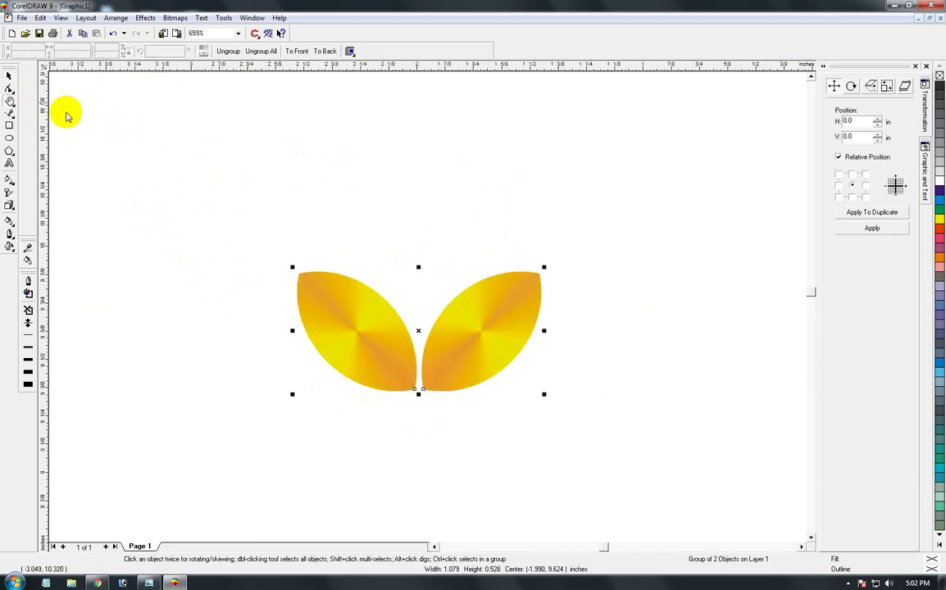
pyautogui.keyDown('ctrl'); pyautogui.click(469, 324); pyautogui.keyUp('ctrl')
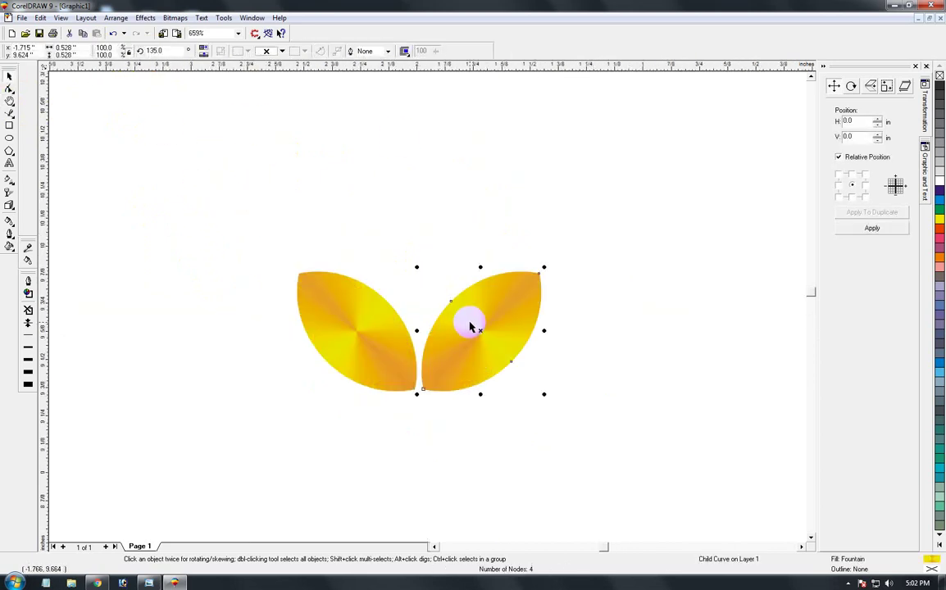
pyautogui.press('Delete')
pyautogui.click(357, 358)
pyautogui.hotkey('shift', 'F4')
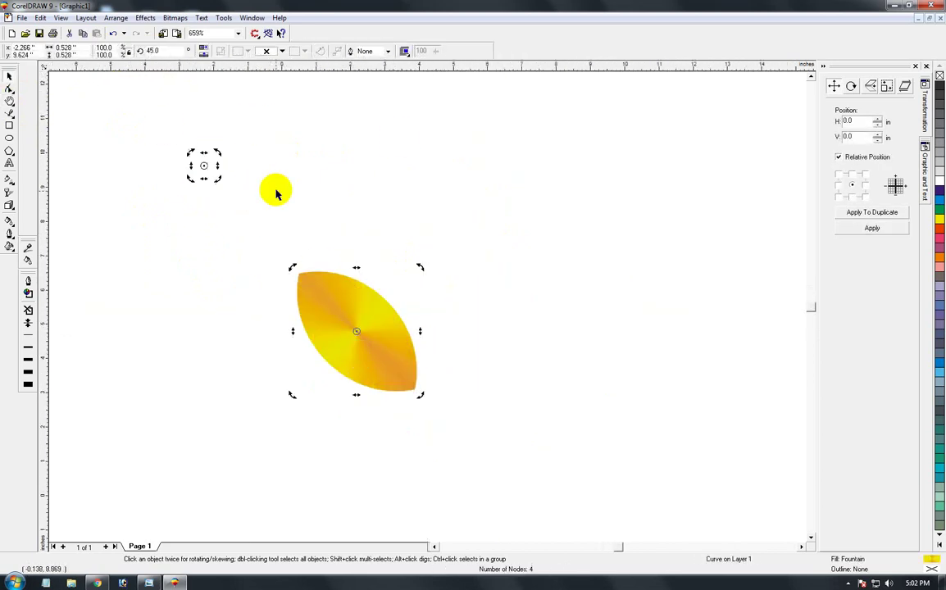
pyautogui.click(158, 140)
pyautogui.click(210, 168)
pyautogui.moveTo(159, 51); pyautogui.dragTo(131, 53)
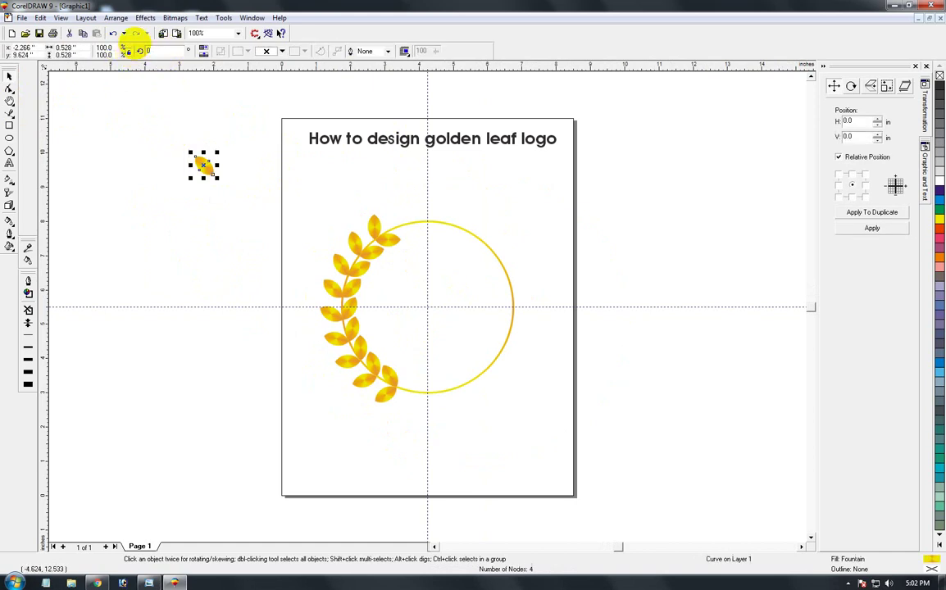
pyautogui.press('Return')
# Move the single leaf above the ring near the topmost leaf pair and rotate it to about 317 degrees
pyautogui.click(156, 133)
pyautogui.moveTo(199, 174); pyautogui.dragTo(431, 264)
pyautogui.press('F2')
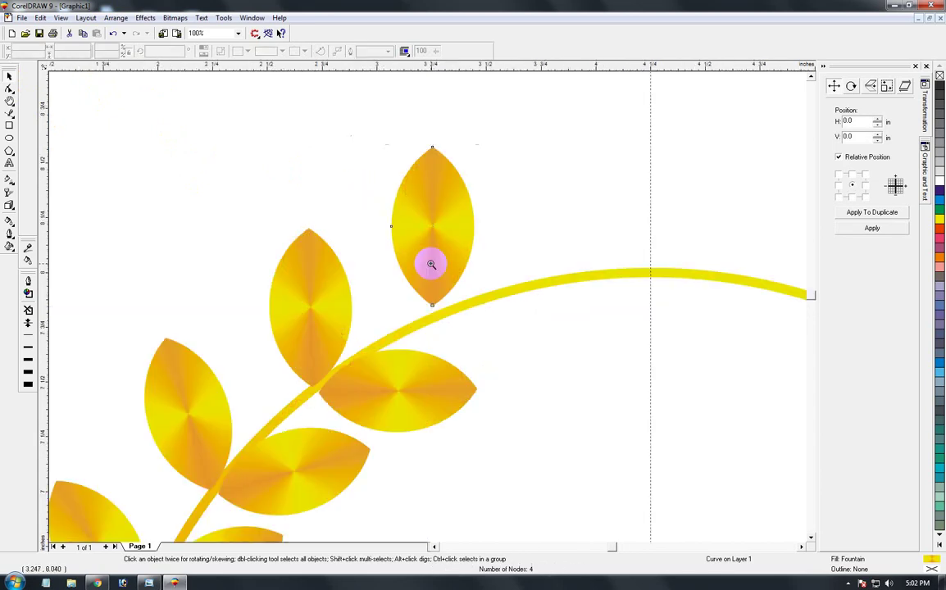
pyautogui.click(9, 122)
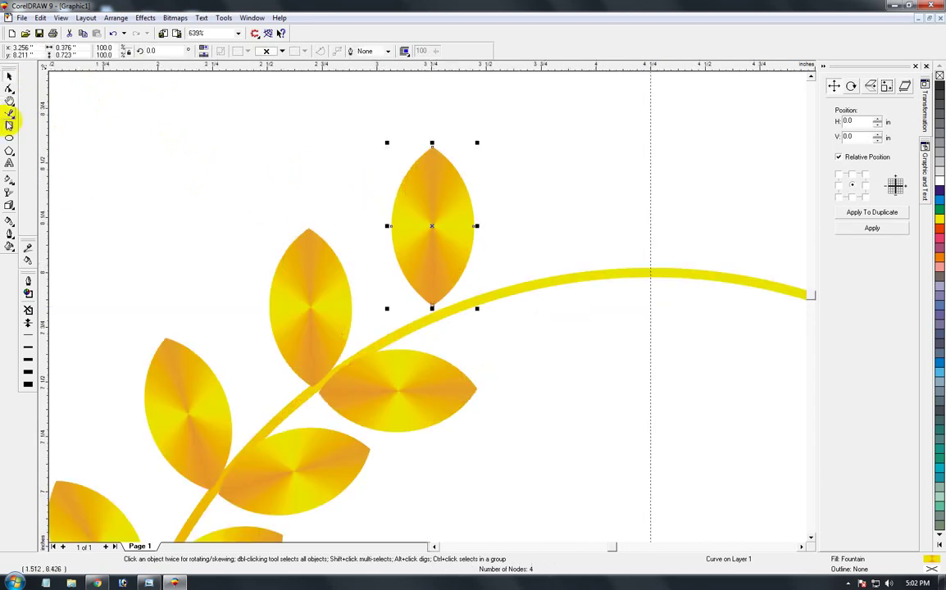
pyautogui.click(432, 225)
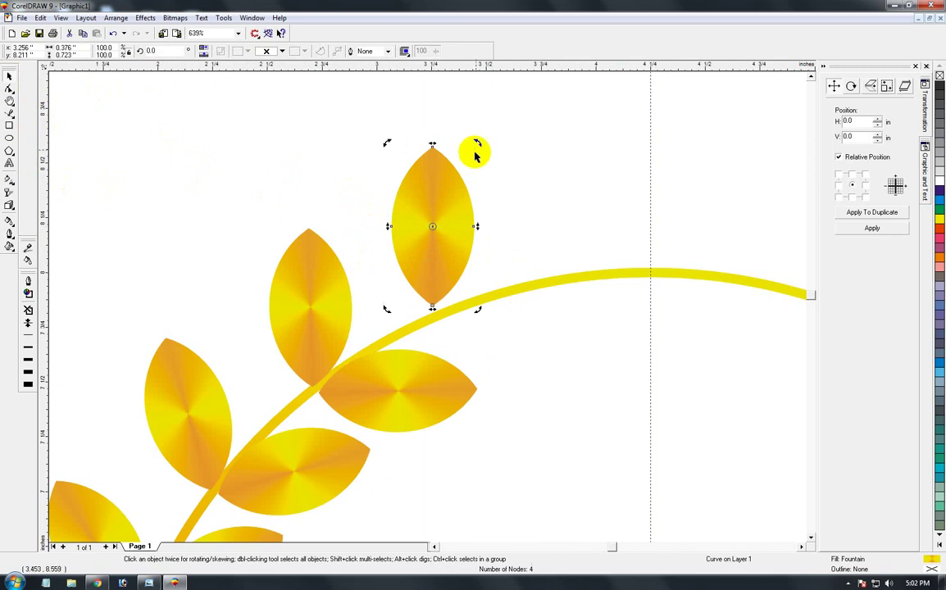
pyautogui.moveTo(477, 141); pyautogui.dragTo(497, 207)
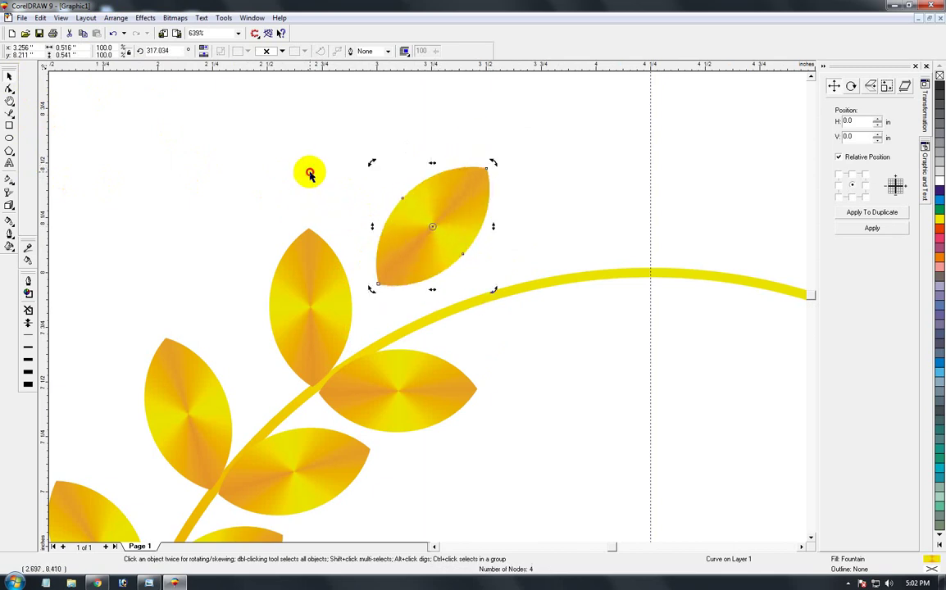
# Seat the single leaf on the ring beyond the topmost pair, rotating it to about 307 degrees
pyautogui.moveTo(420, 236); pyautogui.dragTo(466, 273)
pyautogui.moveTo(539, 199); pyautogui.dragTo(546, 214)
pyautogui.moveTo(480, 261); pyautogui.dragTo(481, 274)
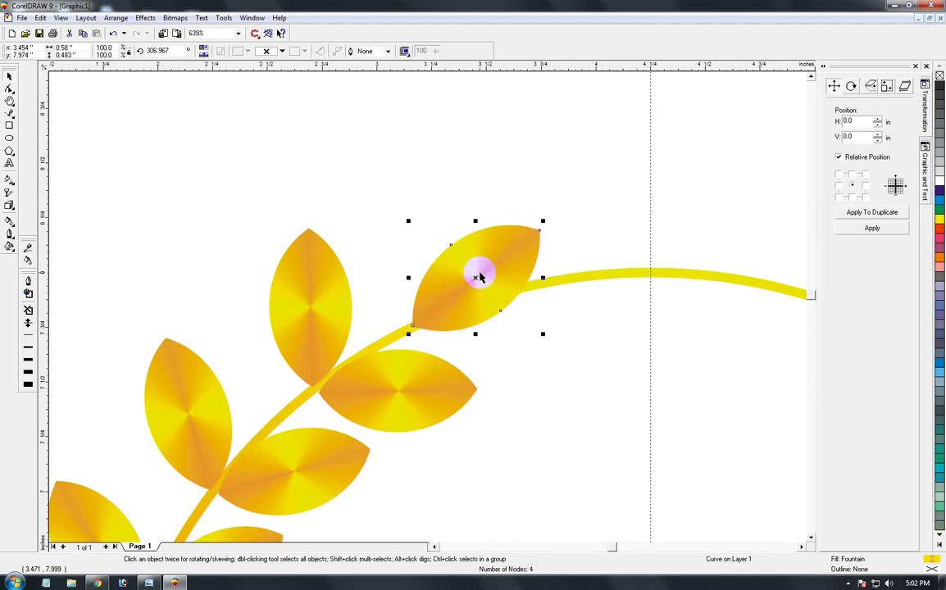
pyautogui.hotkey('shift', 'F4')
pyautogui.click(205, 254)
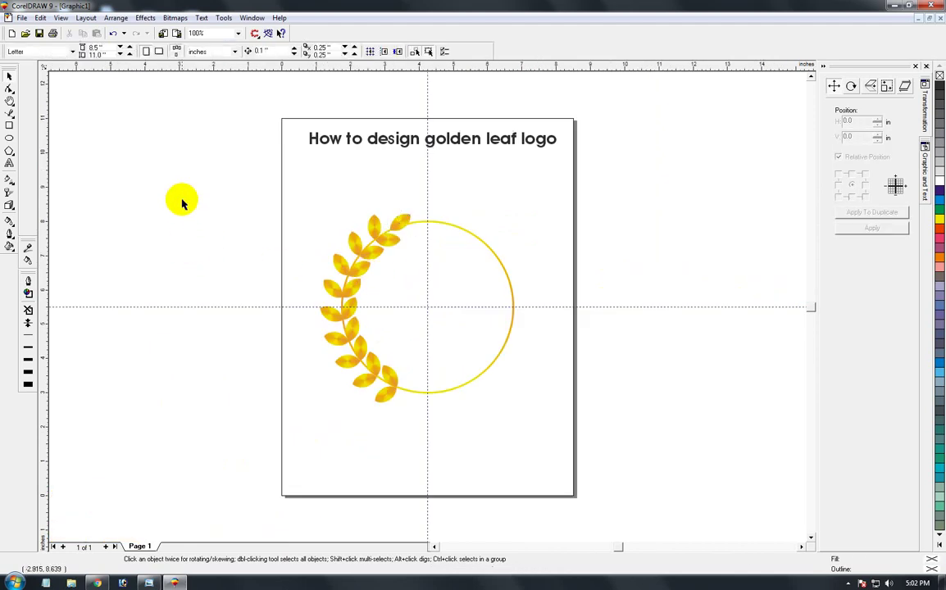
# Shift the tip leaf slightly down along the ring, closer to the topmost leaf pair
pyautogui.moveTo(398, 219); pyautogui.dragTo(395, 226)
pyautogui.press('F2')
pyautogui.moveTo(346, 206); pyautogui.dragTo(438, 277)
pyautogui.click(5, 72)
pyautogui.moveTo(447, 195); pyautogui.dragTo(460, 186)
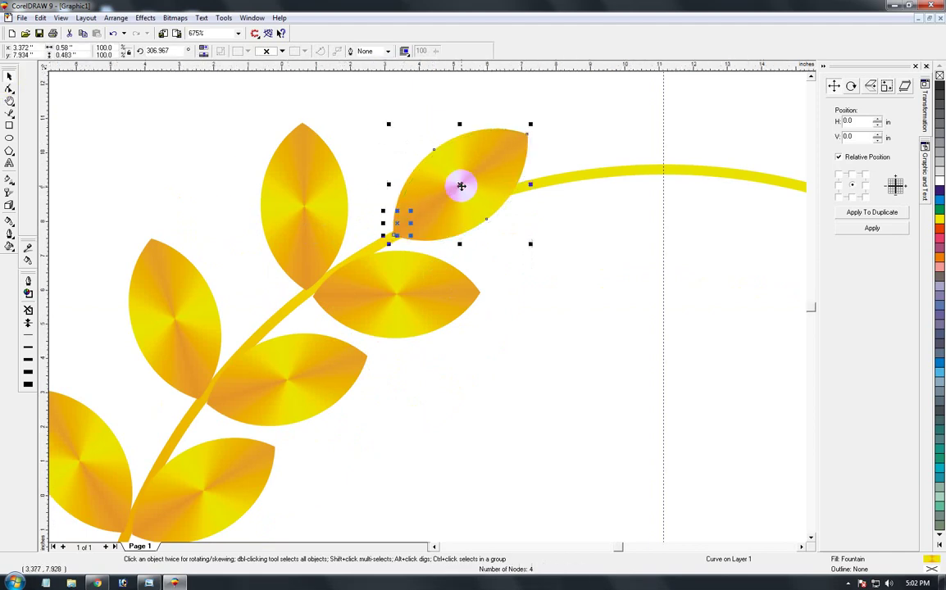
# Group the nine leaf pairs and the tip leaf on the ring's left side into one branch
pyautogui.press('F3')
pyautogui.moveTo(174, 188); pyautogui.dragTo(435, 438)
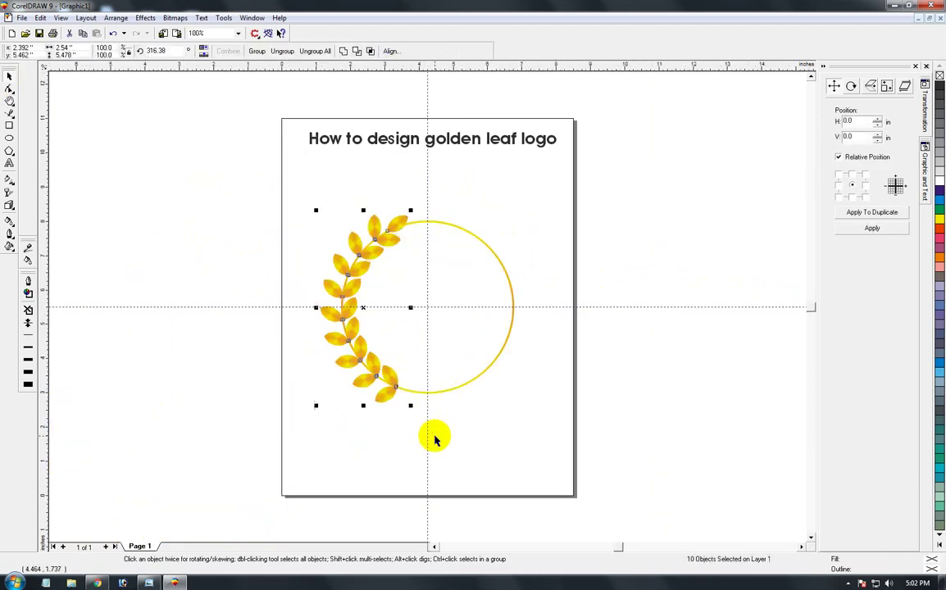
pyautogui.hotkey('ctrl', 'g')
pyautogui.press('Delete')
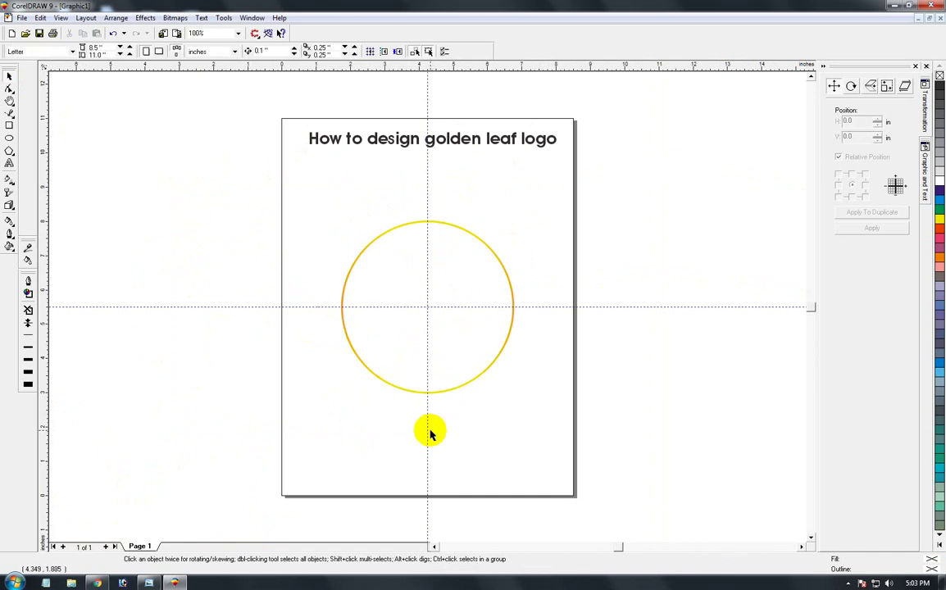
pyautogui.hotkey('ctrl', 'z')
# Create a horizontally mirrored copy of the grouped leaf branch directly to its right
pyautogui.moveTo(313, 308); pyautogui.dragTo(414, 313)
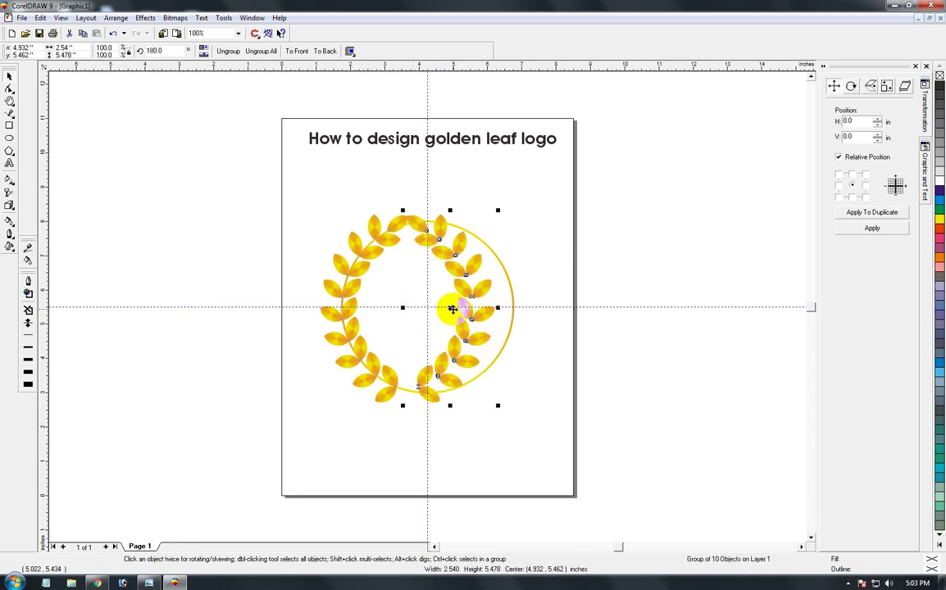
# Move the mirrored leaf branch horizontally onto the ring's right side, centring it at about X 6.084 inches
pyautogui.moveTo(453, 309); pyautogui.dragTo(464, 310)
pyautogui.press('Right')
pyautogui.press('Right')
pyautogui.press('Right')
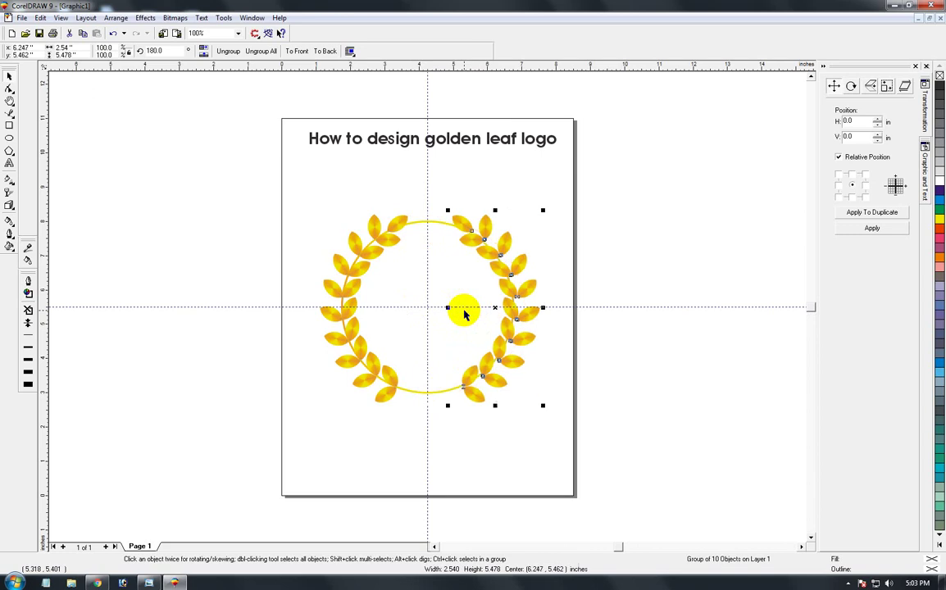
pyautogui.moveTo(411, 194); pyautogui.dragTo(582, 452)
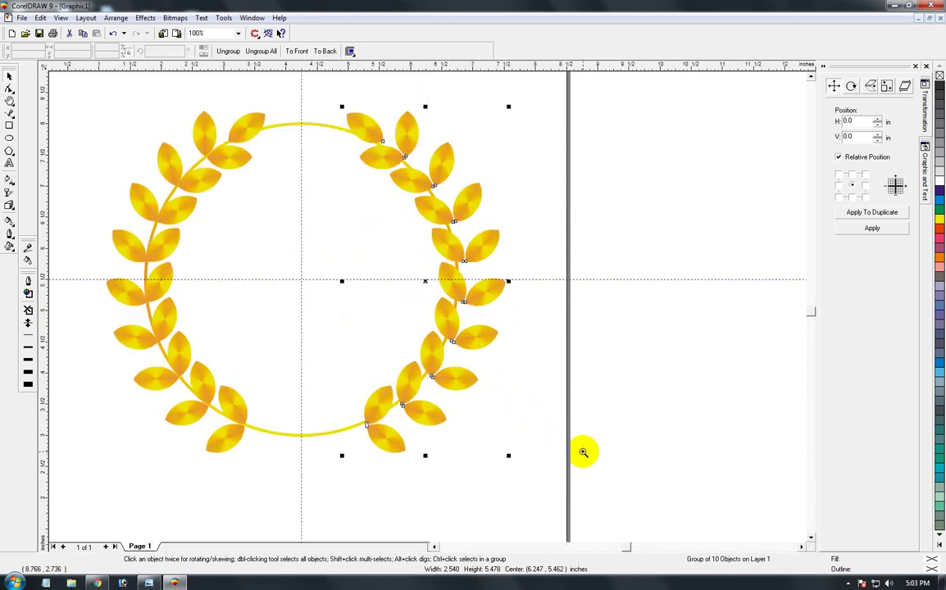
pyautogui.click(10, 76)
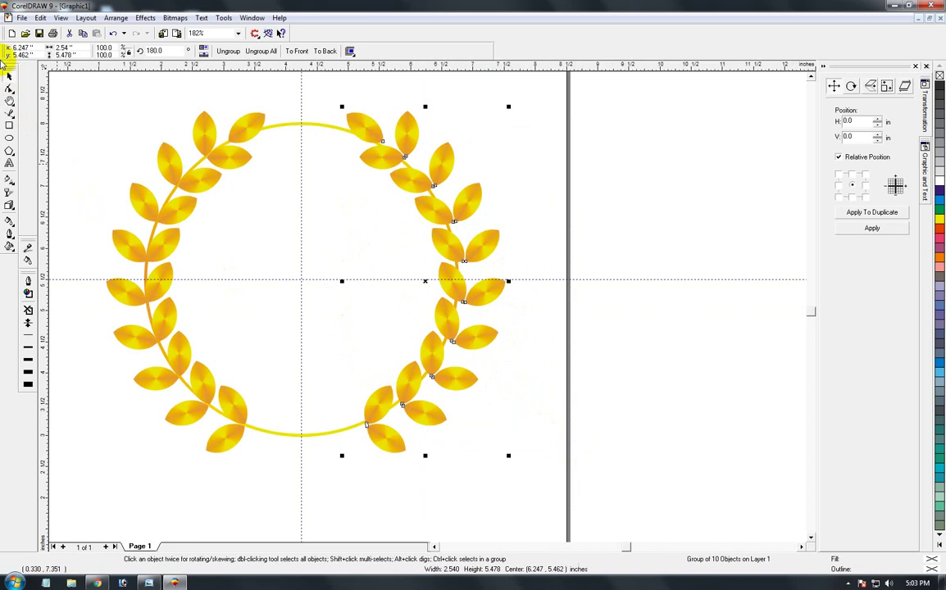
pyautogui.moveTo(424, 281); pyautogui.dragTo(415, 281)
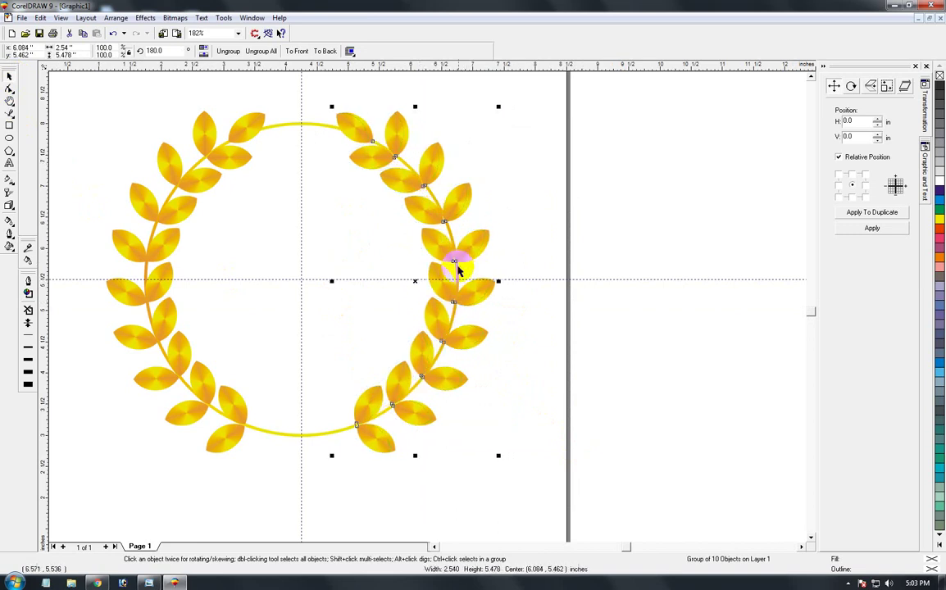
pyautogui.click(447, 381)
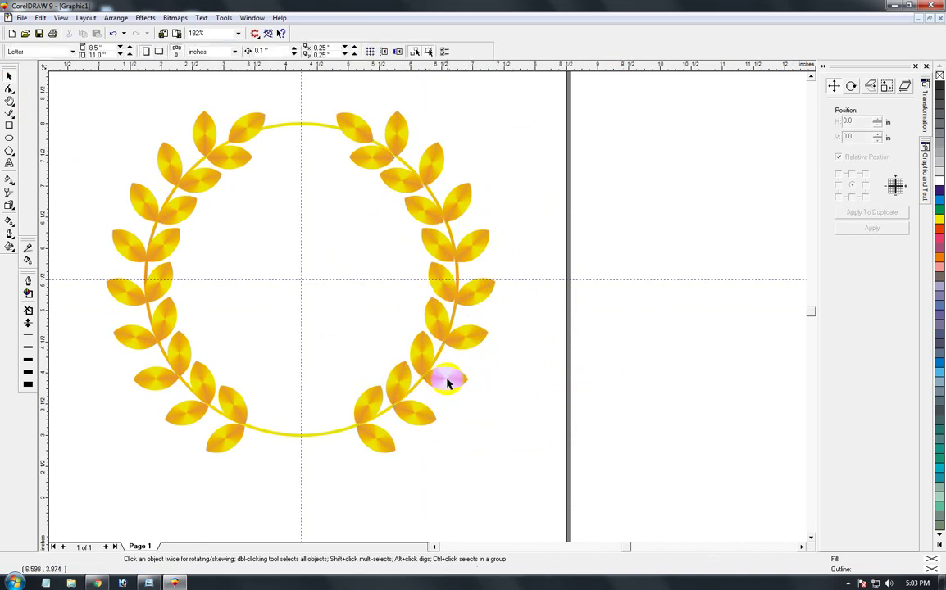
pyautogui.click(644, 375)
# Create a smaller concentric copy of the golden ring inside the leaf wreath
pyautogui.press('F3')
pyautogui.press('F2')
pyautogui.moveTo(348, 200); pyautogui.dragTo(521, 296)
pyautogui.click(12, 78)
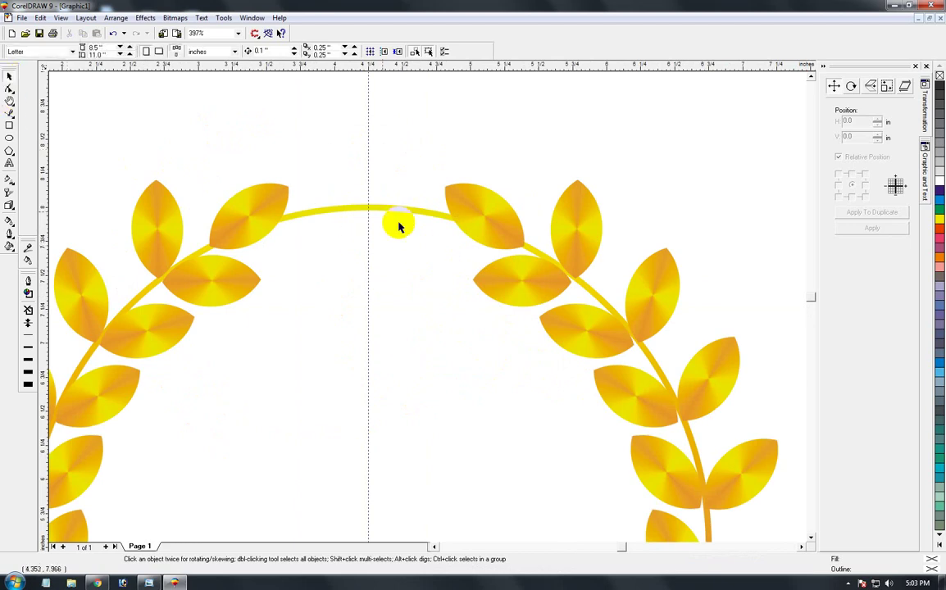
pyautogui.click(356, 210)
pyautogui.press('F3')
pyautogui.moveTo(518, 222); pyautogui.dragTo(507, 244)
pyautogui.click(564, 344)
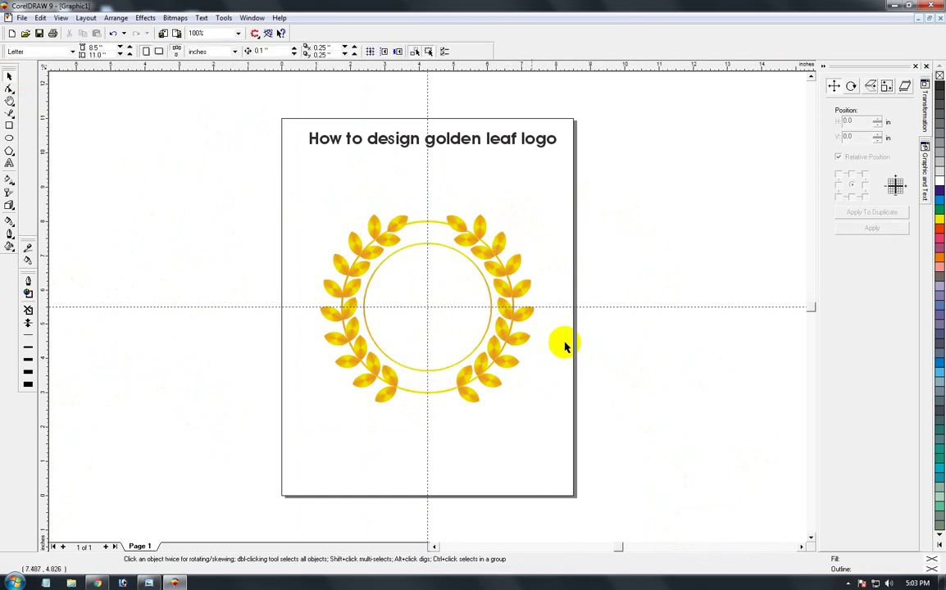
# Draw a closed Bezier outline about 1.45 by 0.58 inches around the outer ring's top arc between the two tip leaves
pyautogui.moveTo(369, 209); pyautogui.dragTo(484, 302)
pyautogui.click(10, 94)
pyautogui.moveTo(10, 112); pyautogui.dragTo(39, 113)
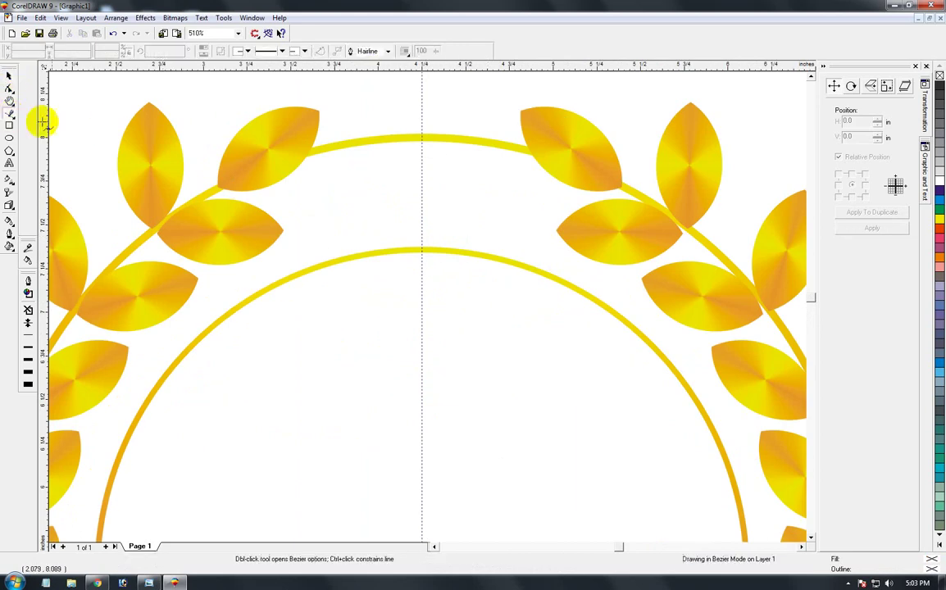
pyautogui.click(299, 184)
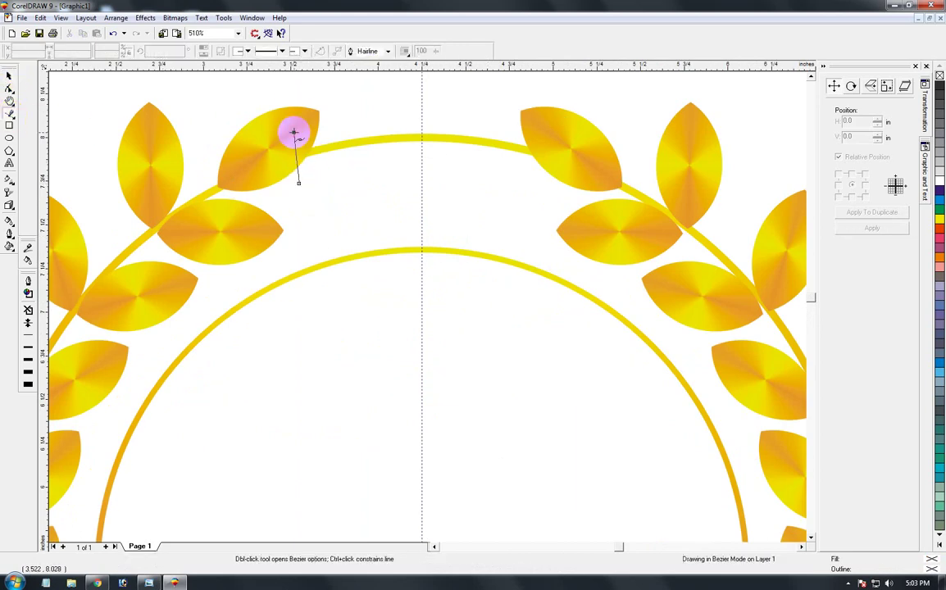
pyautogui.click(293, 132)
pyautogui.click(293, 87)
pyautogui.click(545, 91)
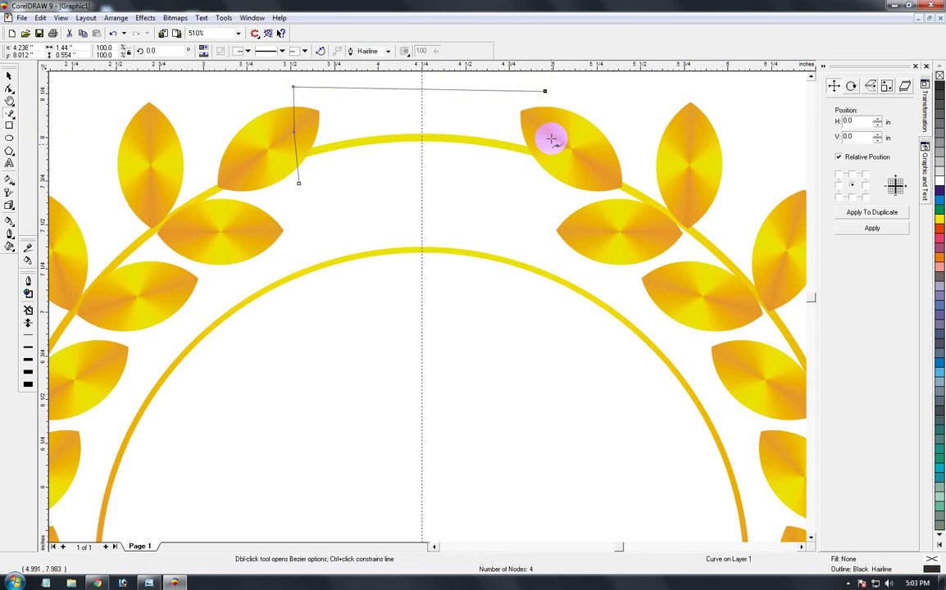
pyautogui.click(547, 187)
pyautogui.click(444, 183)
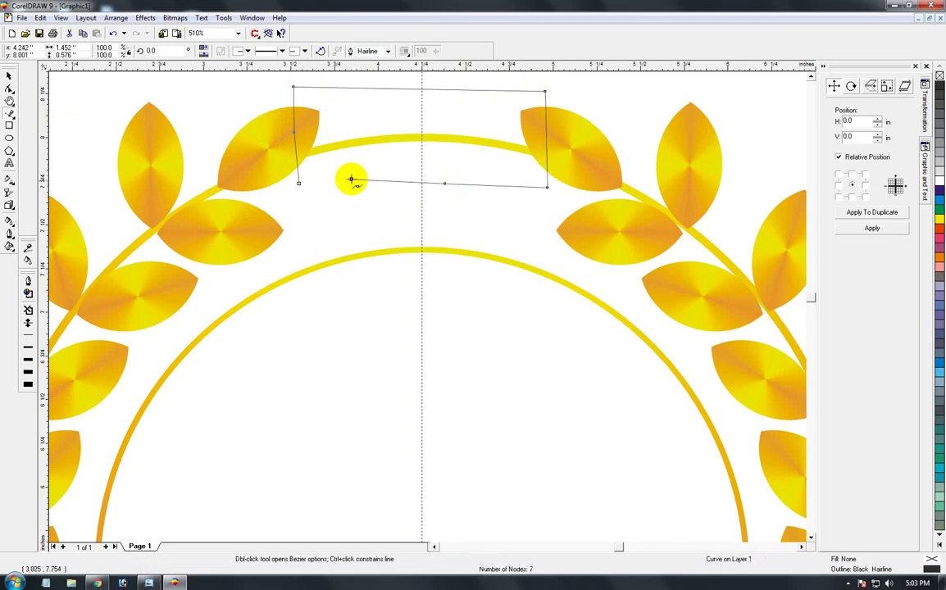
pyautogui.click(351, 179)
pyautogui.click(297, 183)
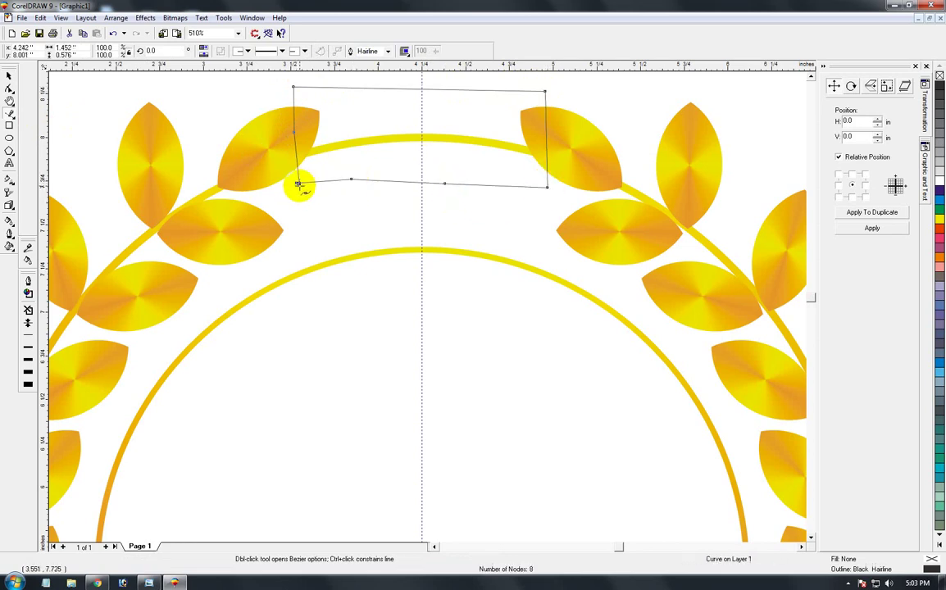
pyautogui.press('Escape')
pyautogui.click(10, 78)
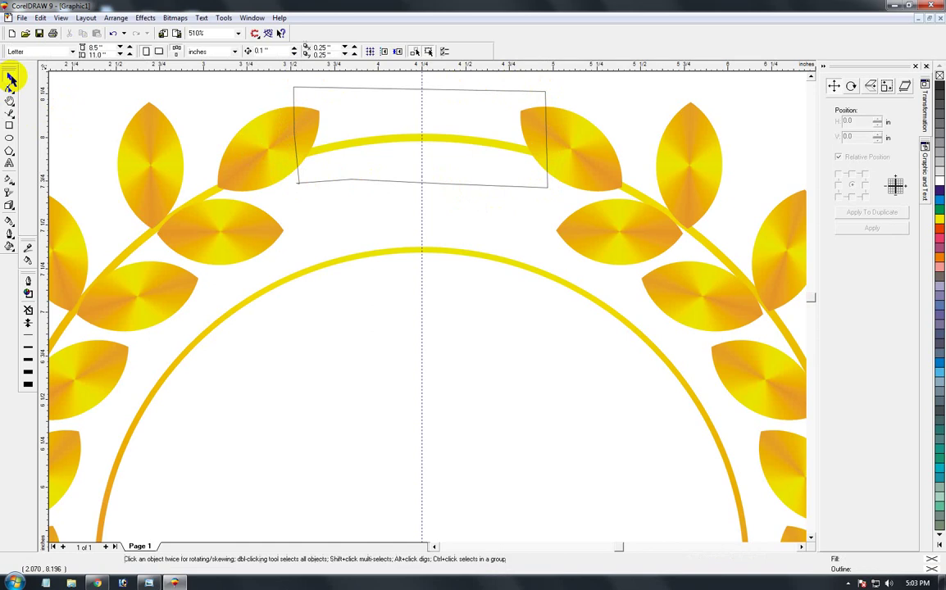
# Trim the outer ring's top arc with the Bezier outline and delete the outline
pyautogui.click(361, 183)
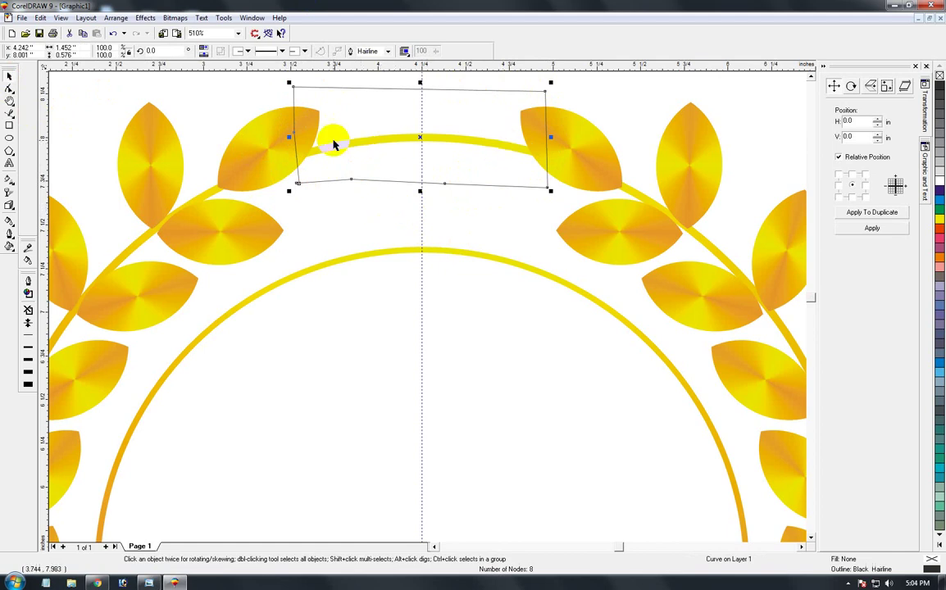
pyautogui.click(940, 202)
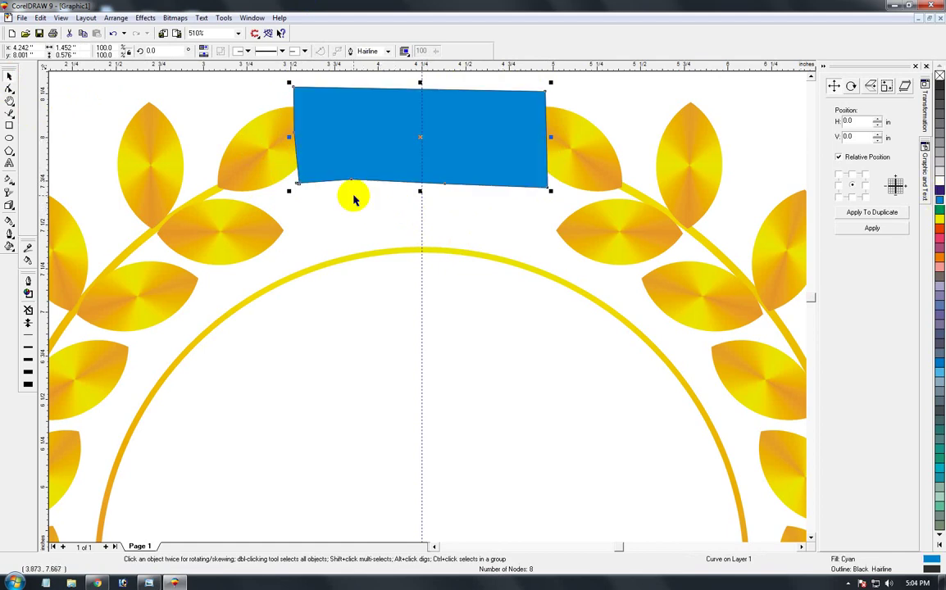
pyautogui.hotkey('ctrl', 'z')
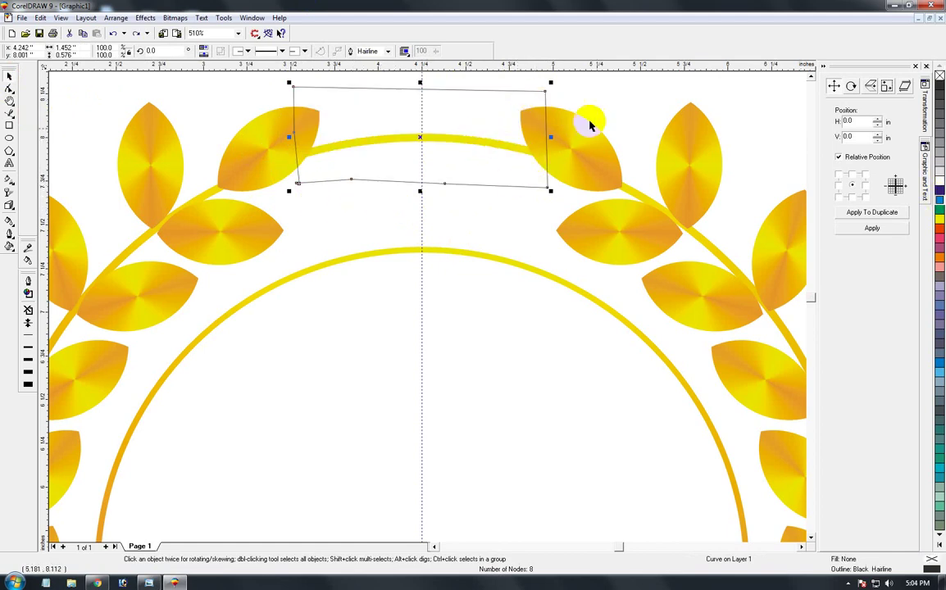
pyautogui.keyDown('shift'); pyautogui.click(643, 194); pyautogui.keyUp('shift')
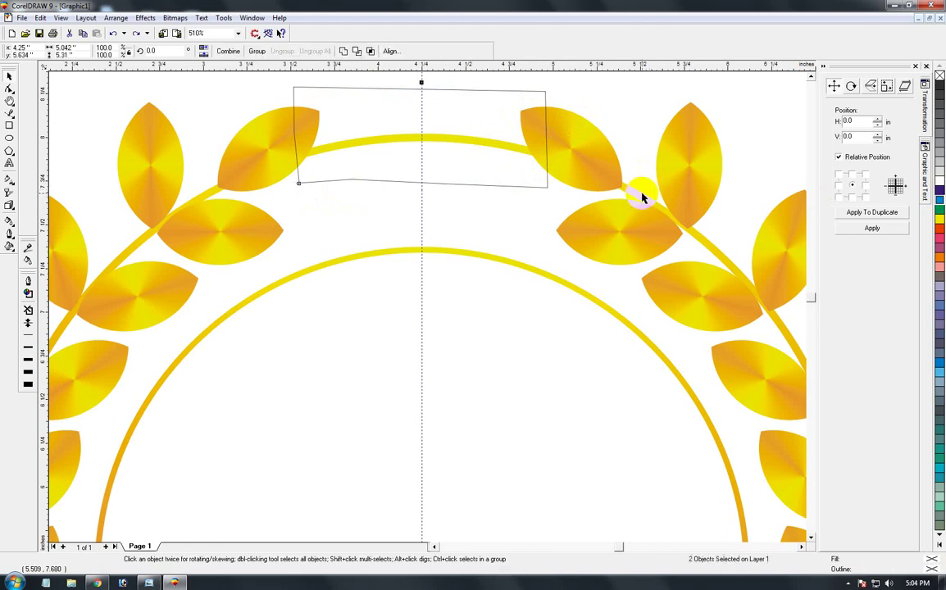
pyautogui.click(361, 52)
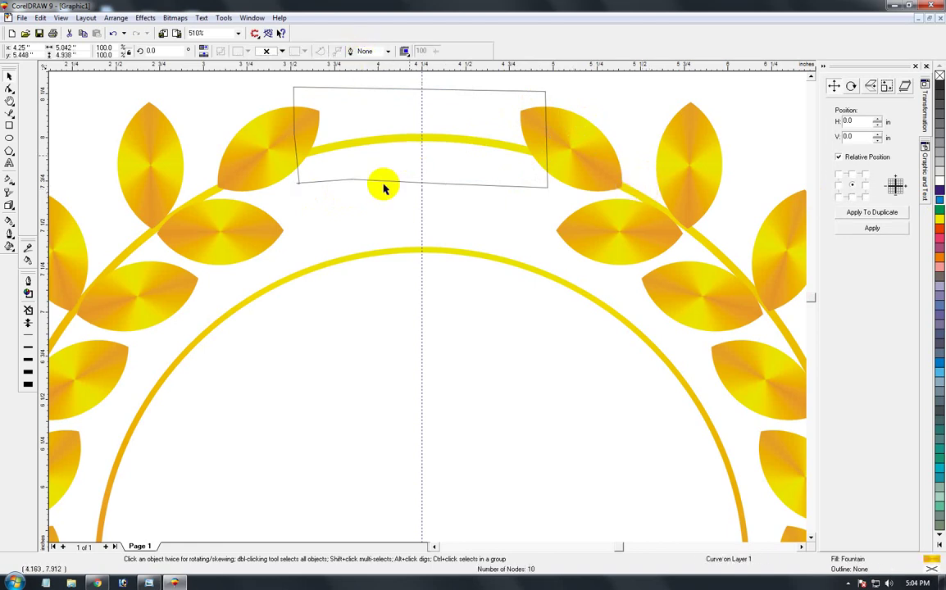
pyautogui.press('Delete')
# Bring the right and left leaf branches in front of the trimmed outer ring
pyautogui.click(562, 135)
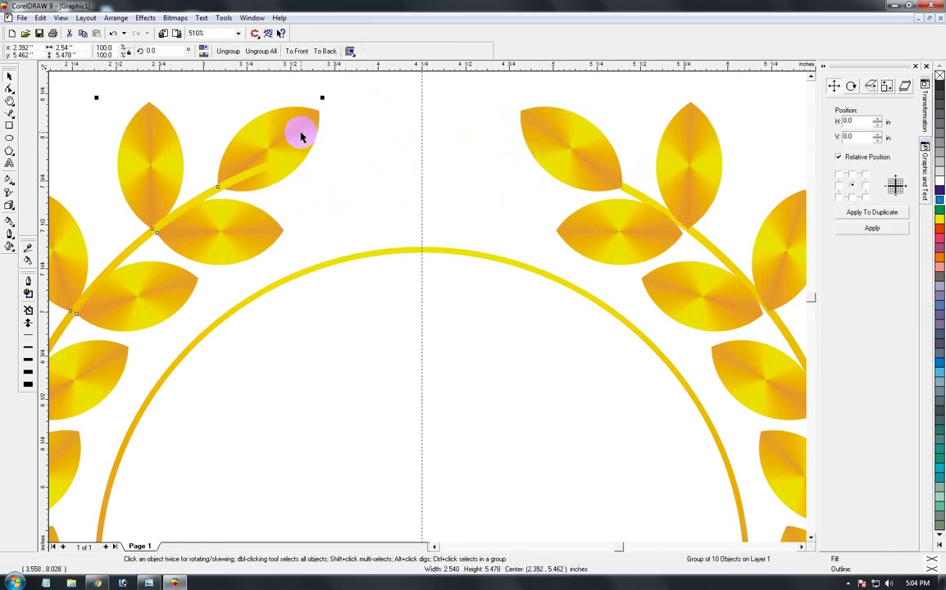
pyautogui.press('F3')
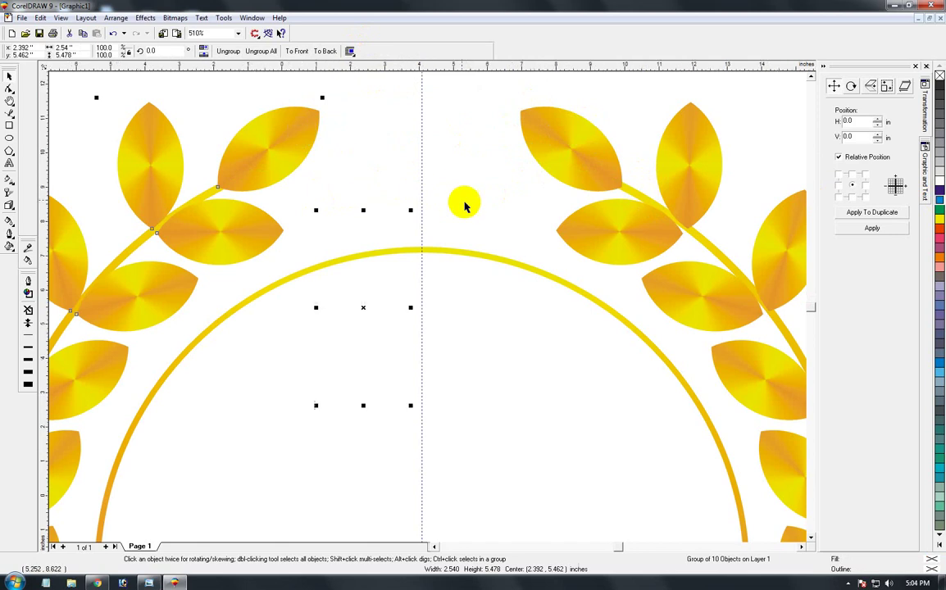
pyautogui.press('F3')
pyautogui.click(556, 341)
# Delete the horizontal guideline running through the centre of the wreath
pyautogui.press('F2')
pyautogui.moveTo(339, 236); pyautogui.dragTo(539, 370)
pyautogui.press('F3')
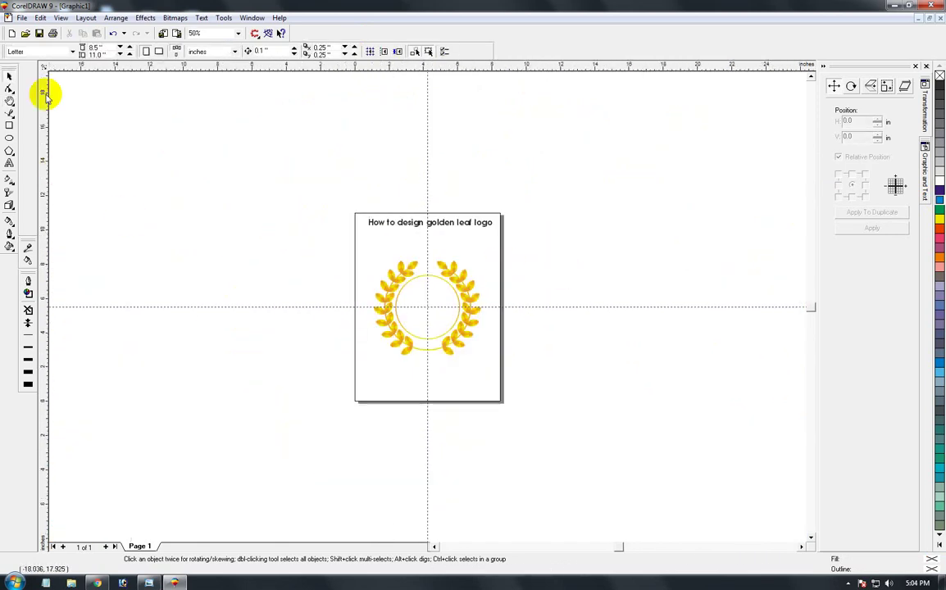
pyautogui.click(537, 308)
pyautogui.press('Delete')
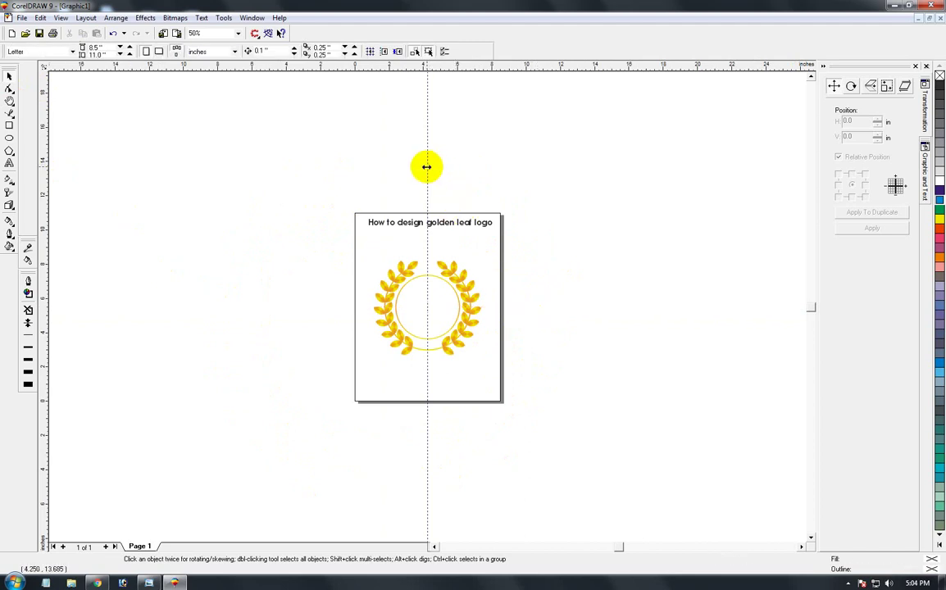
# Draw a flat ellipse about 0.99 by 0.31 inches over the outer ring's lowest point, between the bottom leaf pairs
pyautogui.press('F2')
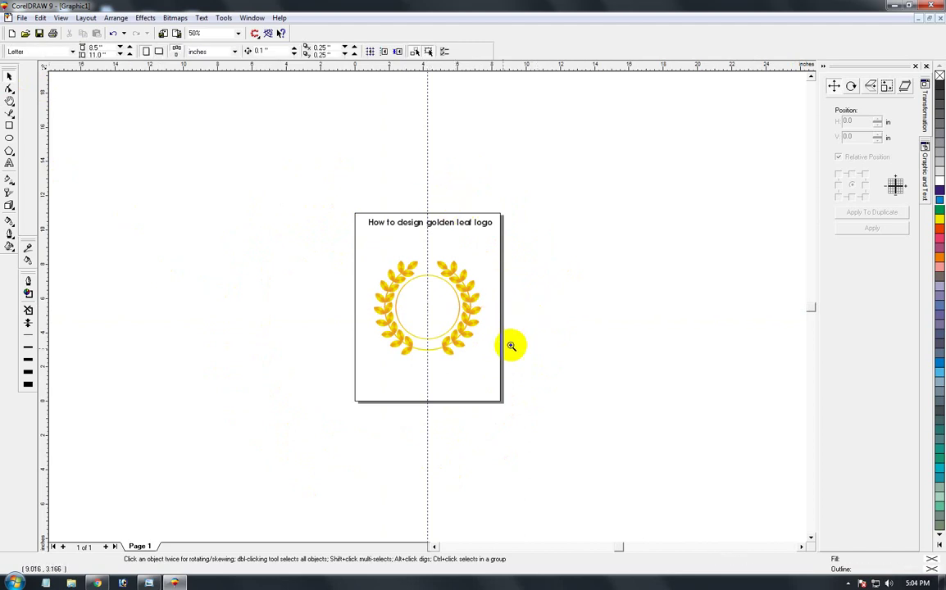
pyautogui.moveTo(390, 318); pyautogui.dragTo(476, 395)
pyautogui.moveTo(232, 151); pyautogui.dragTo(573, 388)
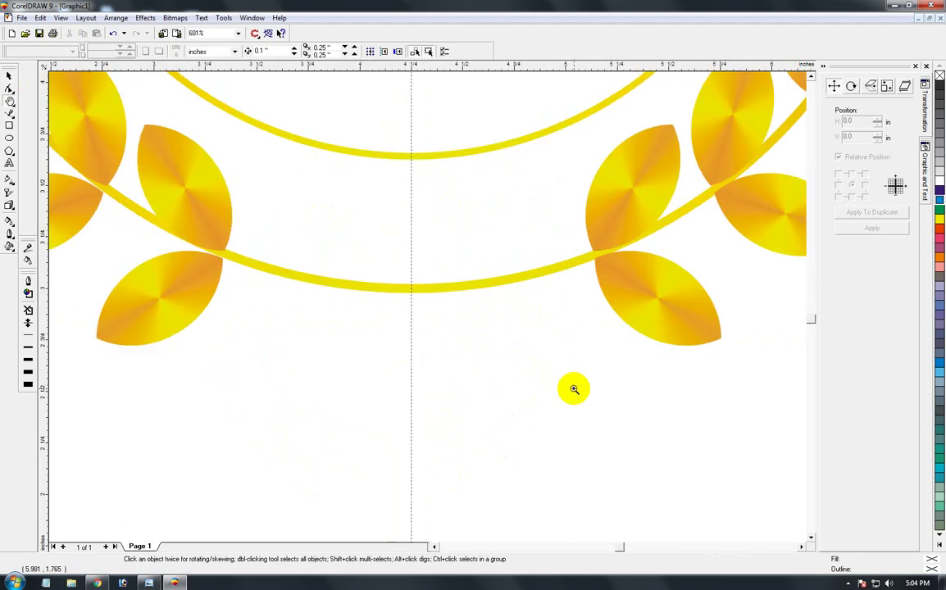
pyautogui.click(9, 137)
pyautogui.moveTo(302, 256); pyautogui.dragTo(503, 316)
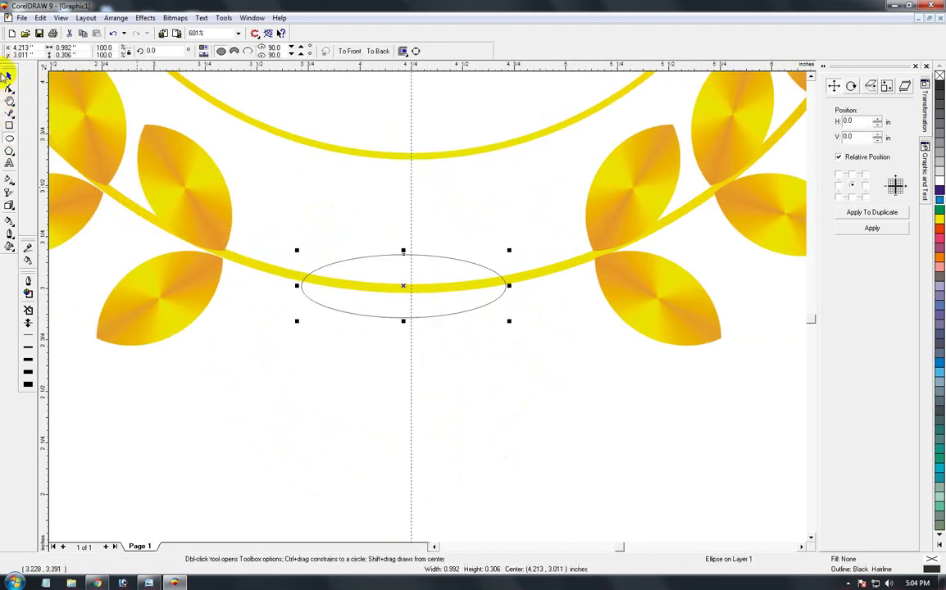
# Align the ellipse's centre horizontally with the outer ring
pyautogui.click(8, 78)
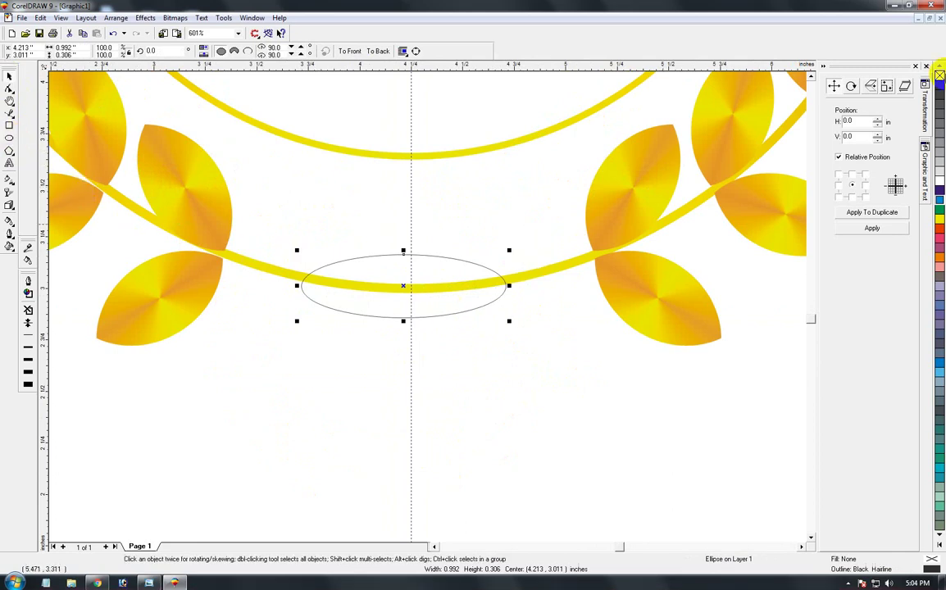
pyautogui.keyDown('shift'); pyautogui.click(540, 277); pyautogui.keyUp('shift')
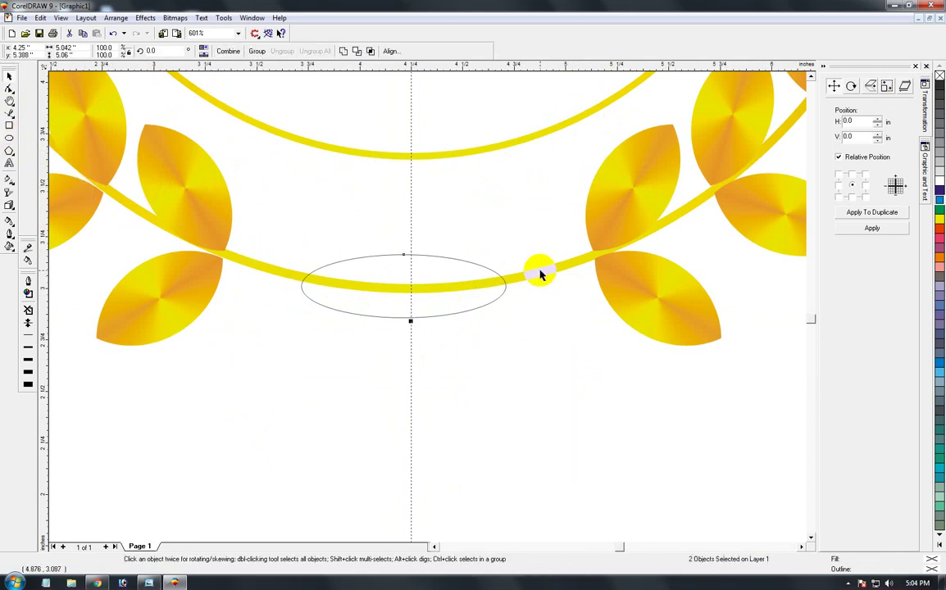
pyautogui.press('c')
pyautogui.click(519, 327)
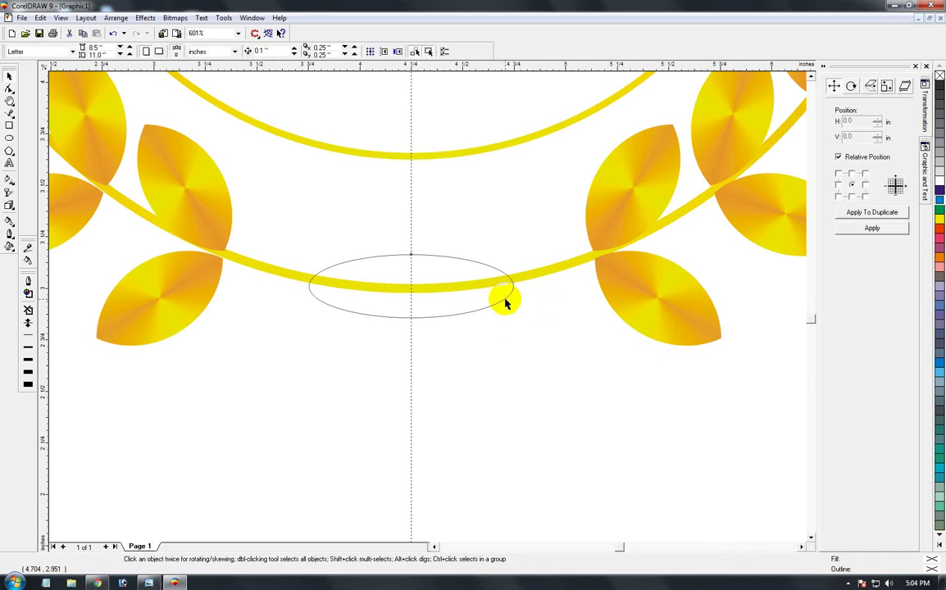
# Apply the leaves' golden fountain fill to the ellipse and remove its outline
pyautogui.click(505, 300)
pyautogui.click(637, 298)
pyautogui.keyDown('ctrl'); pyautogui.click(639, 300); pyautogui.keyUp('ctrl')
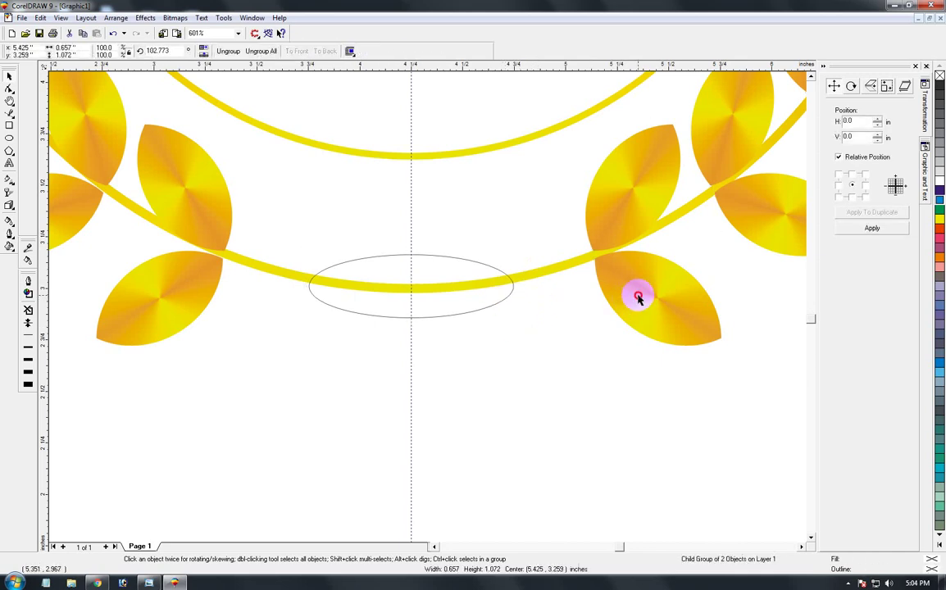
pyautogui.keyDown('ctrl'); pyautogui.click(641, 297); pyautogui.keyUp('ctrl')
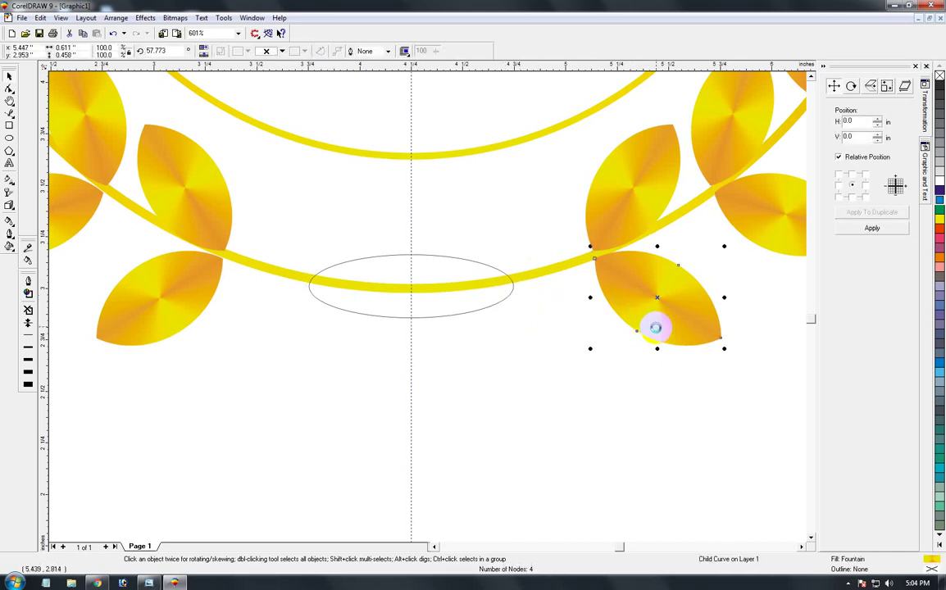
pyautogui.press('F11')
pyautogui.click(475, 383)
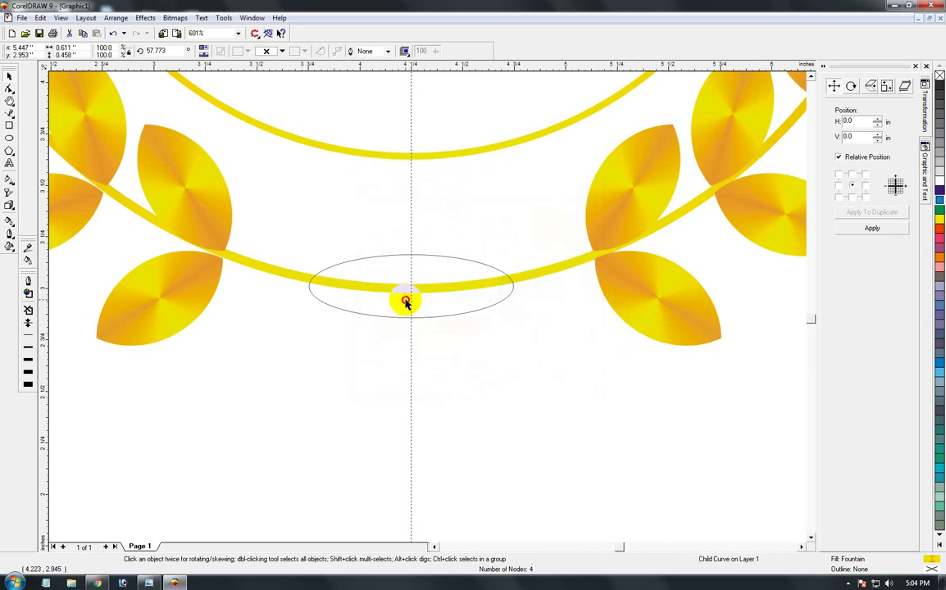
pyautogui.click(406, 302)
pyautogui.hotkey('ctrl', 'r')
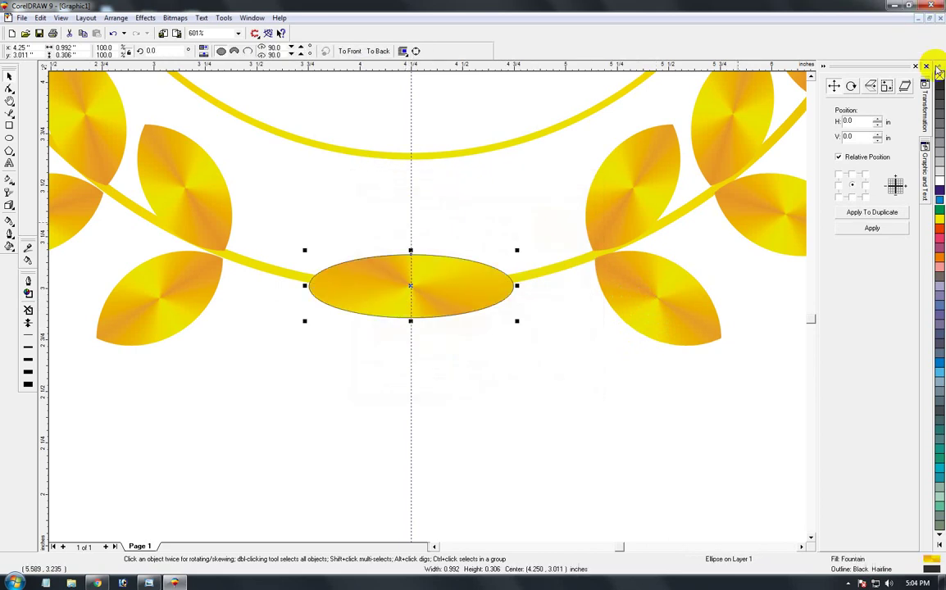
pyautogui.rightClick(937, 73)
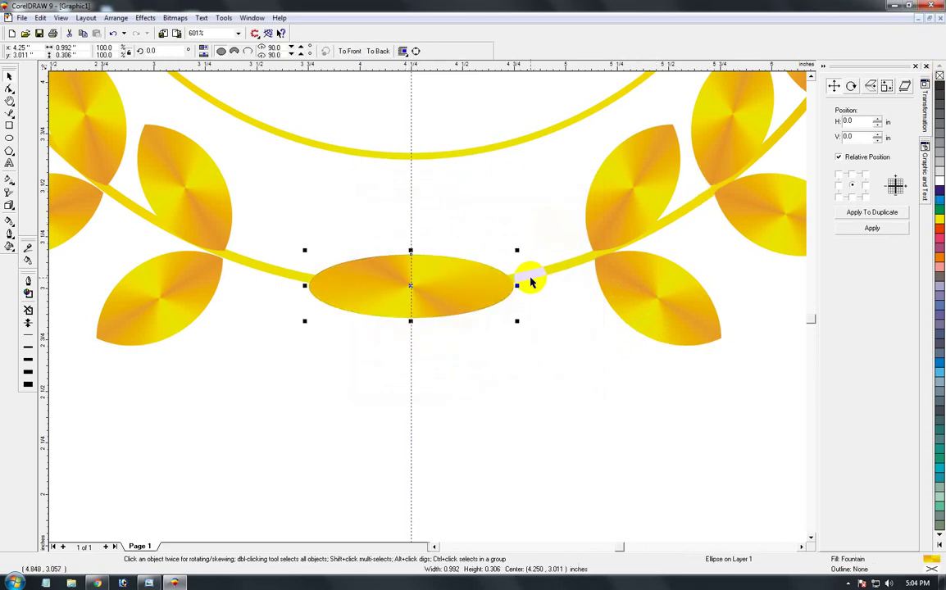
# Shift the golden ellipse slightly up on the outer ring, to a centre height of about 3.035 inches
pyautogui.keyDown('shift'); pyautogui.click(530, 282); pyautogui.keyUp('shift')
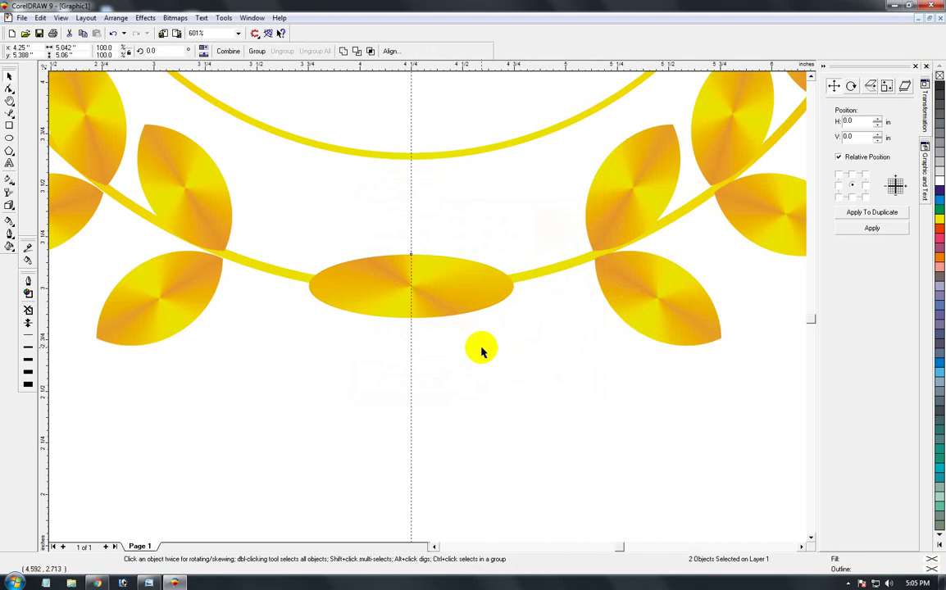
pyautogui.click(415, 287)
pyautogui.moveTo(413, 287); pyautogui.dragTo(411, 282)
pyautogui.press('F3')
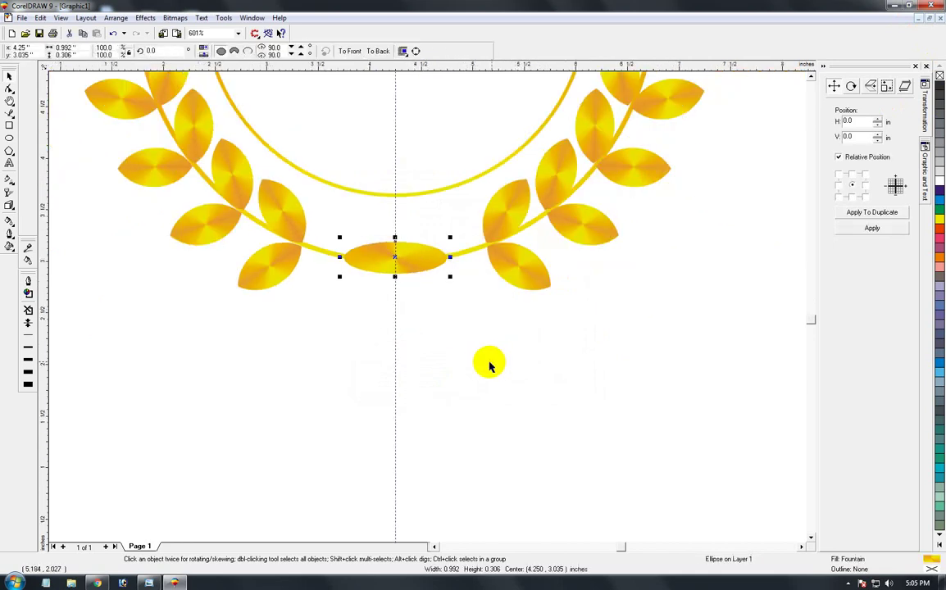
# Delete the vertical guideline running through the centre of the wreath
pyautogui.press('F3')
pyautogui.click(553, 393)
pyautogui.press('F2')
pyautogui.moveTo(362, 242); pyautogui.dragTo(512, 373)
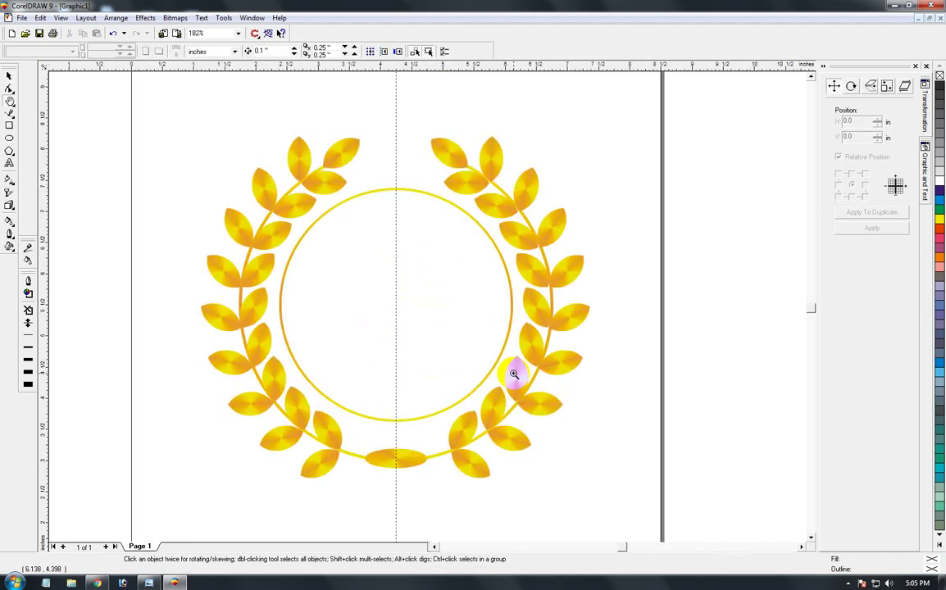
pyautogui.click(11, 76)
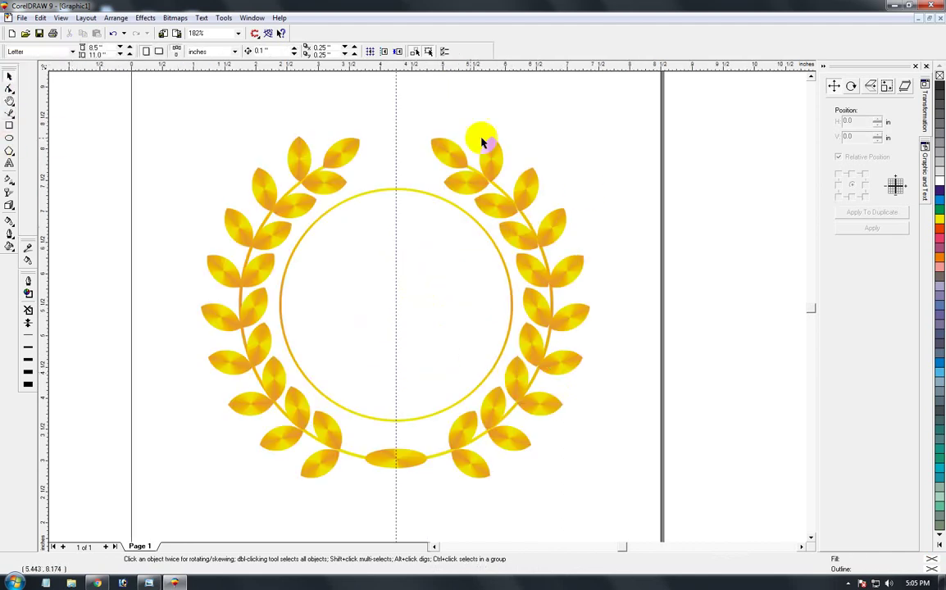
pyautogui.click(395, 135)
pyautogui.press('Delete')
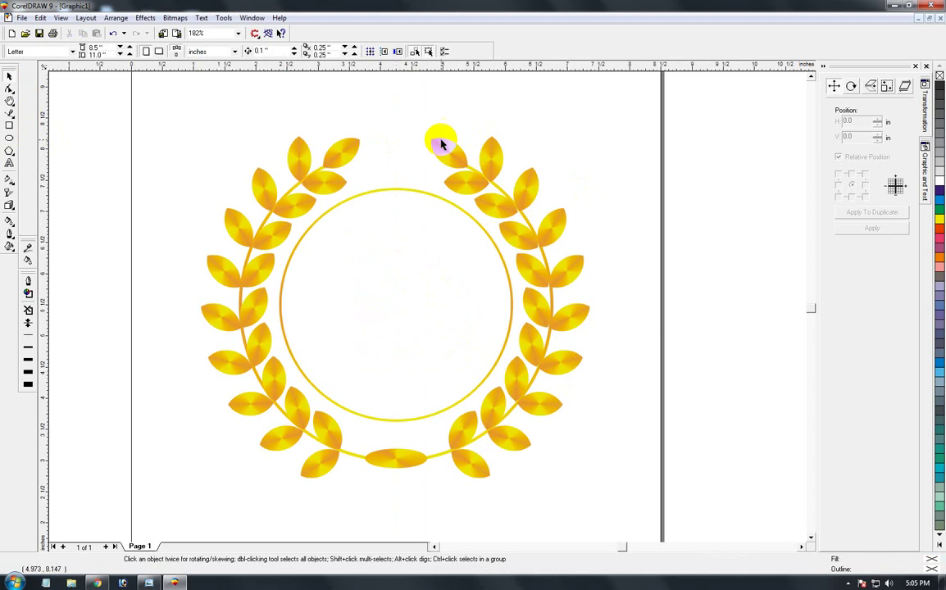
# Draw a closed two-node Bezier shape from a slanted line about 0.64 by 1.4 inches, outside the page beside the wreath
pyautogui.click(11, 115)
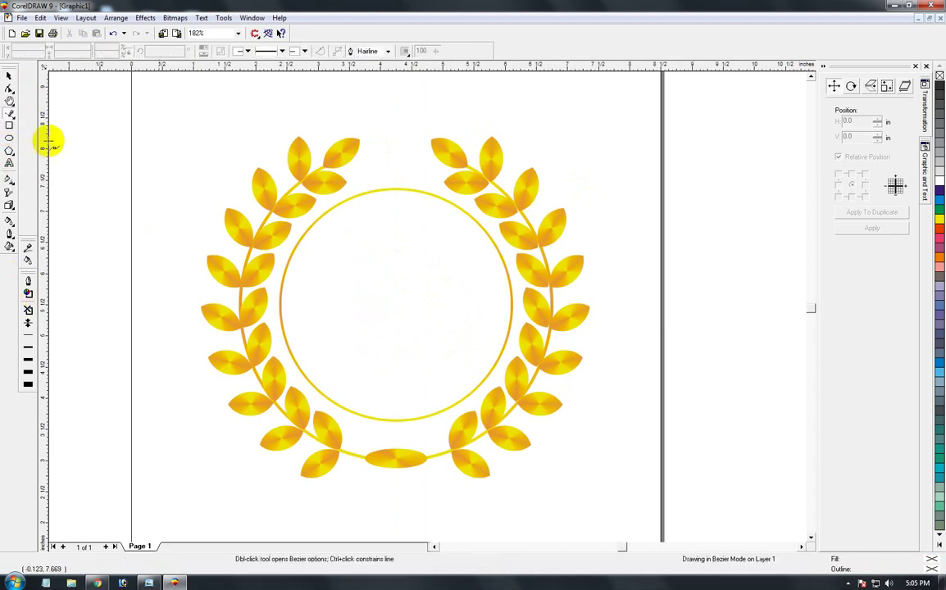
pyautogui.click(80, 267)
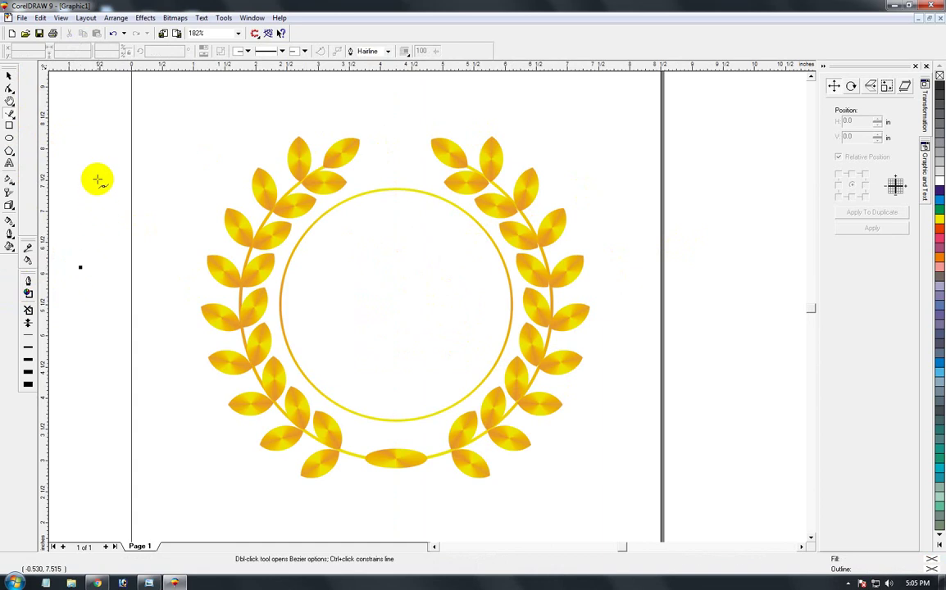
pyautogui.click(120, 181)
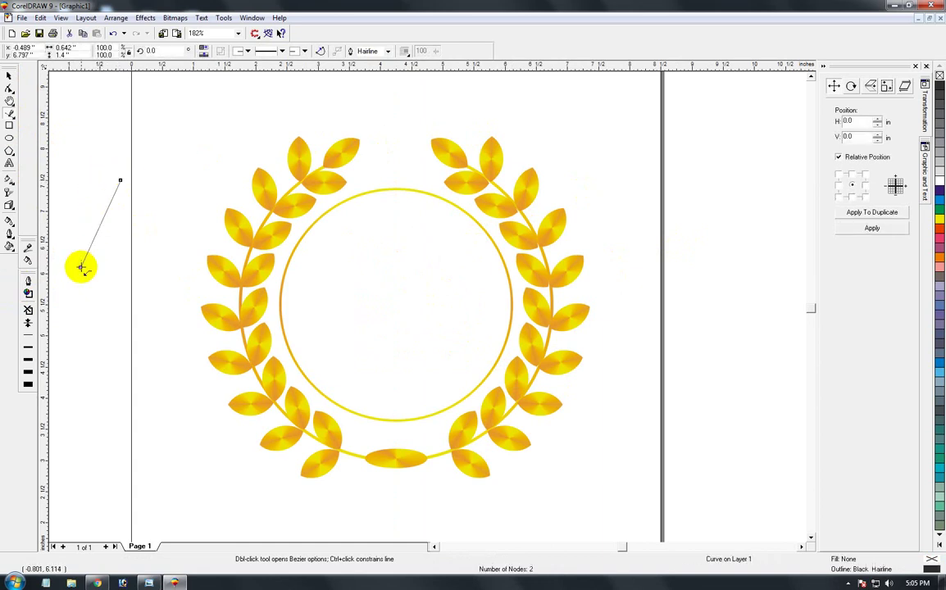
pyautogui.press('z')
pyautogui.moveTo(76, 142); pyautogui.dragTo(166, 290)
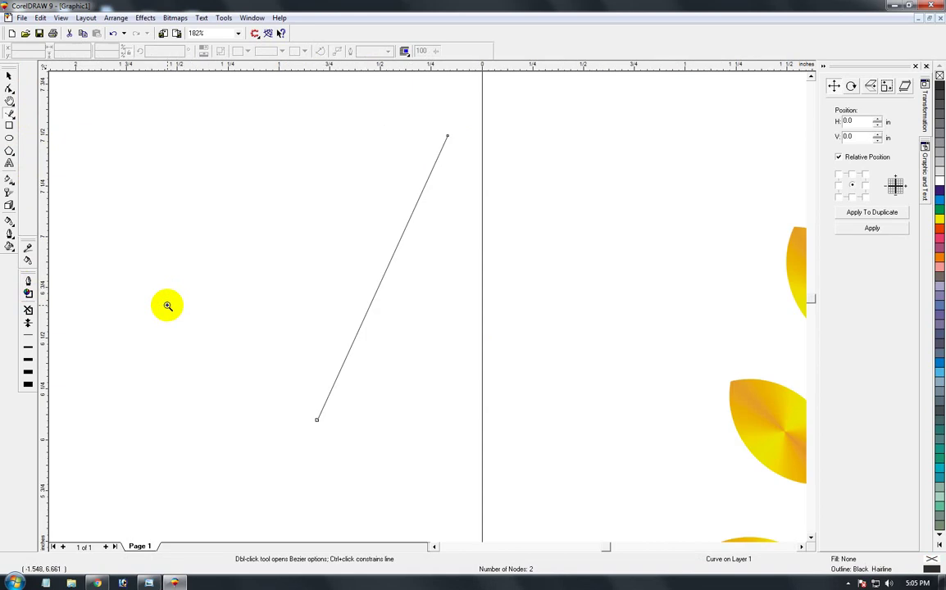
# Convert one segment of the slanted shape to a curve and bend it into an S with its two control handles
pyautogui.click(9, 77)
pyautogui.press('F10')
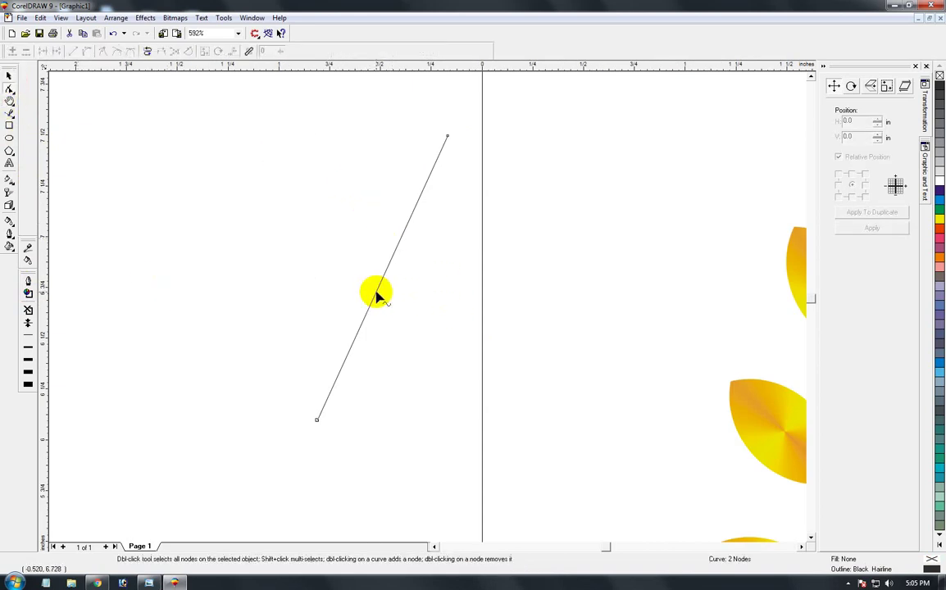
pyautogui.rightClick(375, 293)
pyautogui.click(404, 338)
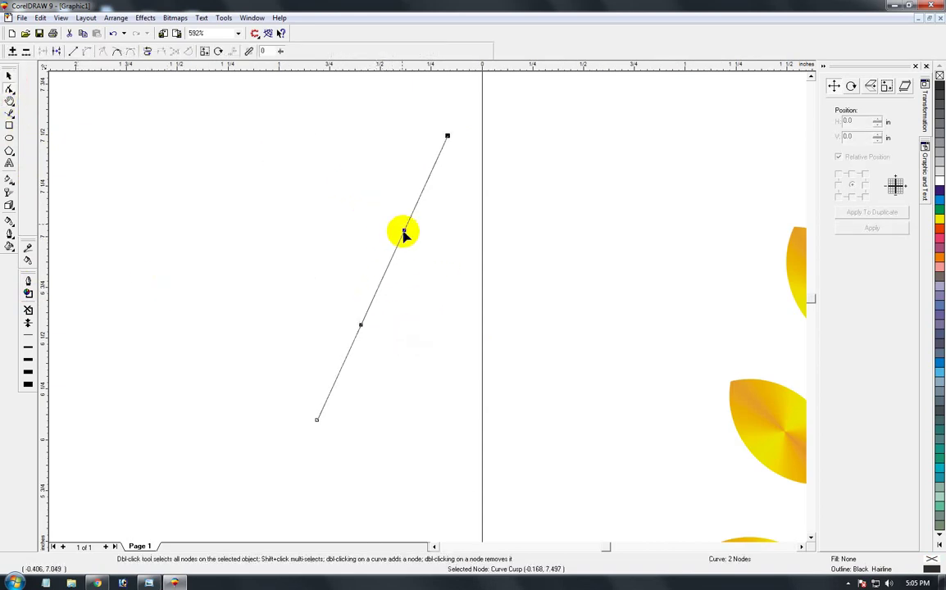
pyautogui.moveTo(411, 236); pyautogui.dragTo(475, 254)
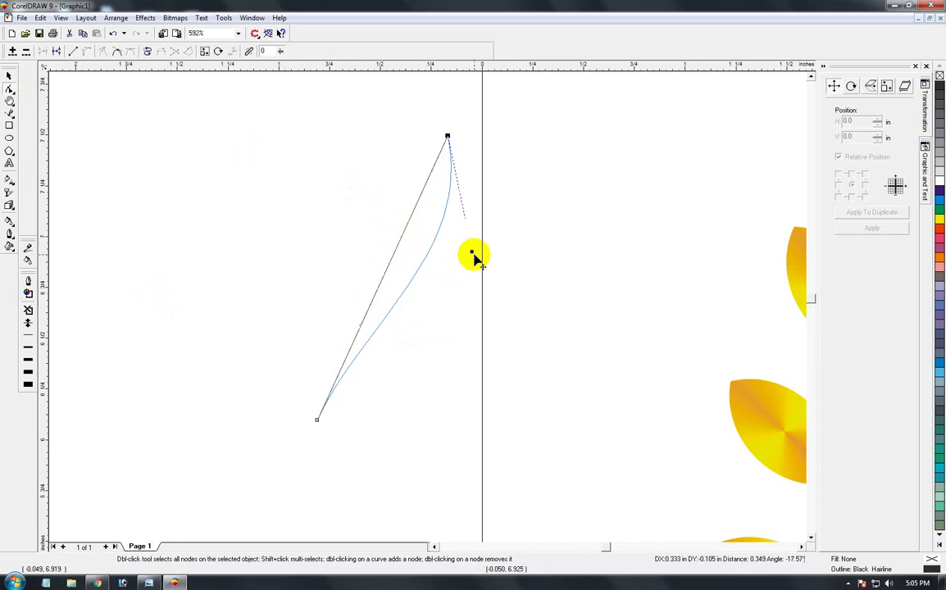
pyautogui.moveTo(361, 327); pyautogui.dragTo(258, 269)
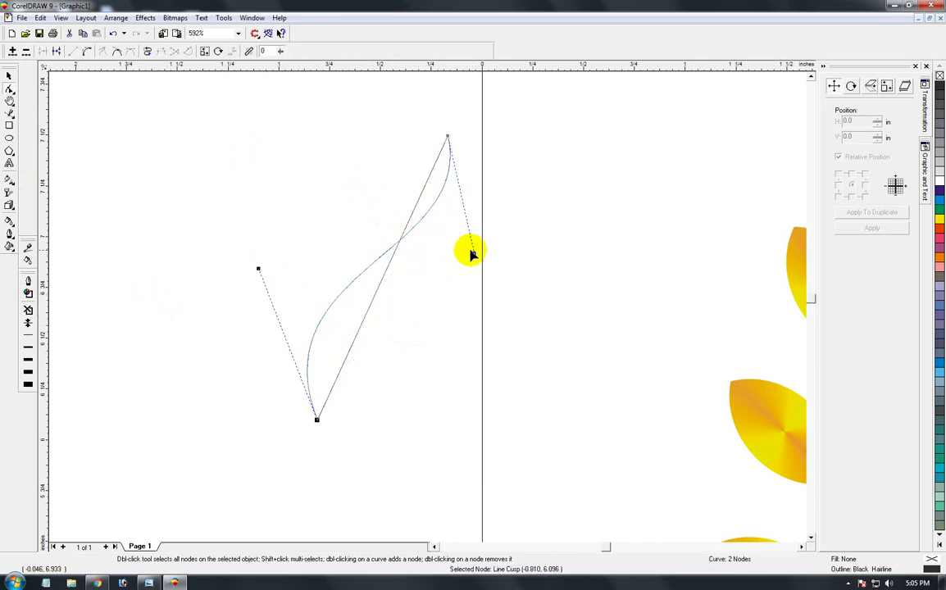
pyautogui.moveTo(474, 257); pyautogui.dragTo(523, 280)
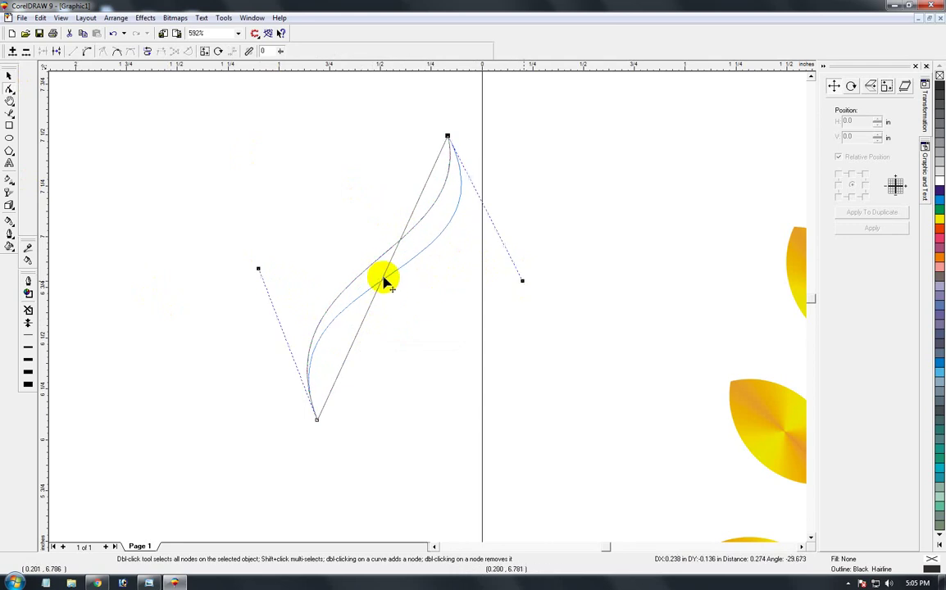
# Convert the straight segment to a curve, bend it alongside the first, and move both end nodes to form a slim S-shaped flame
pyautogui.rightClick(389, 267)
pyautogui.click(401, 302)
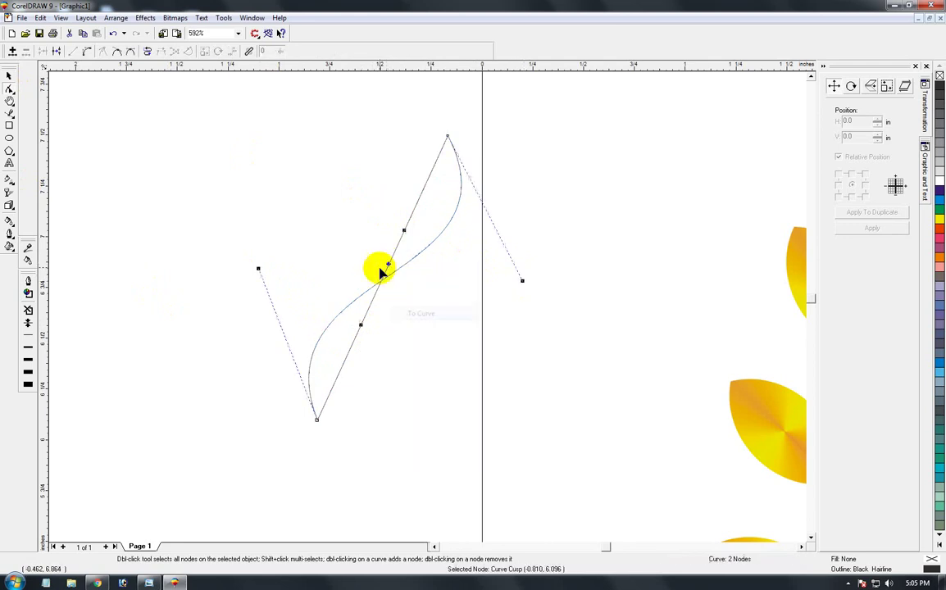
pyautogui.moveTo(404, 232); pyautogui.dragTo(523, 281)
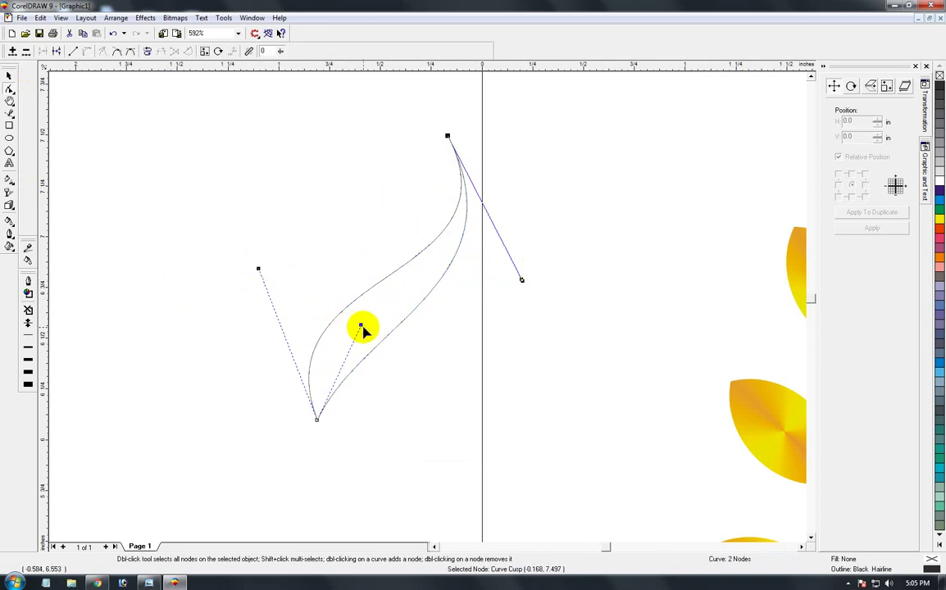
pyautogui.moveTo(361, 326); pyautogui.dragTo(320, 300)
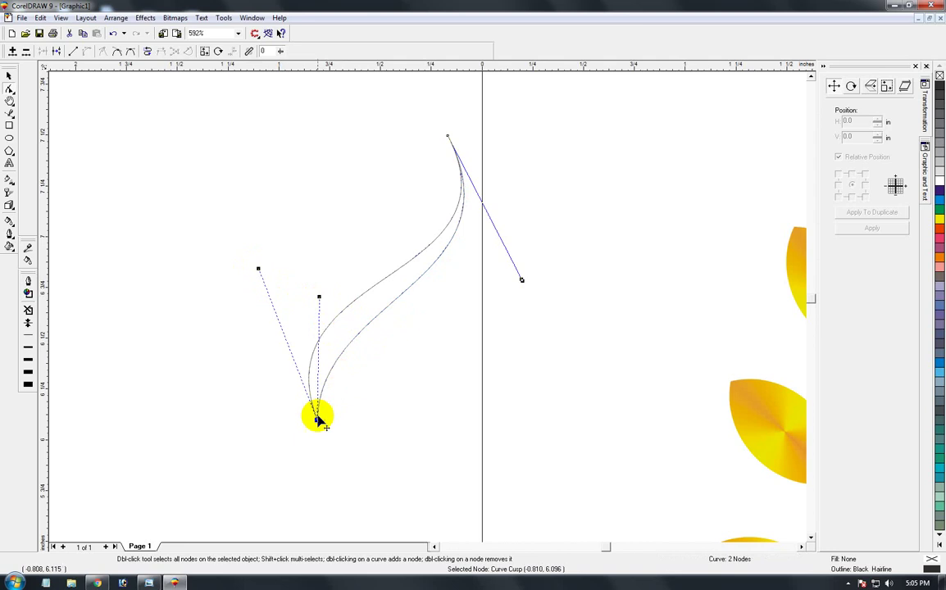
pyautogui.moveTo(318, 424); pyautogui.dragTo(331, 465)
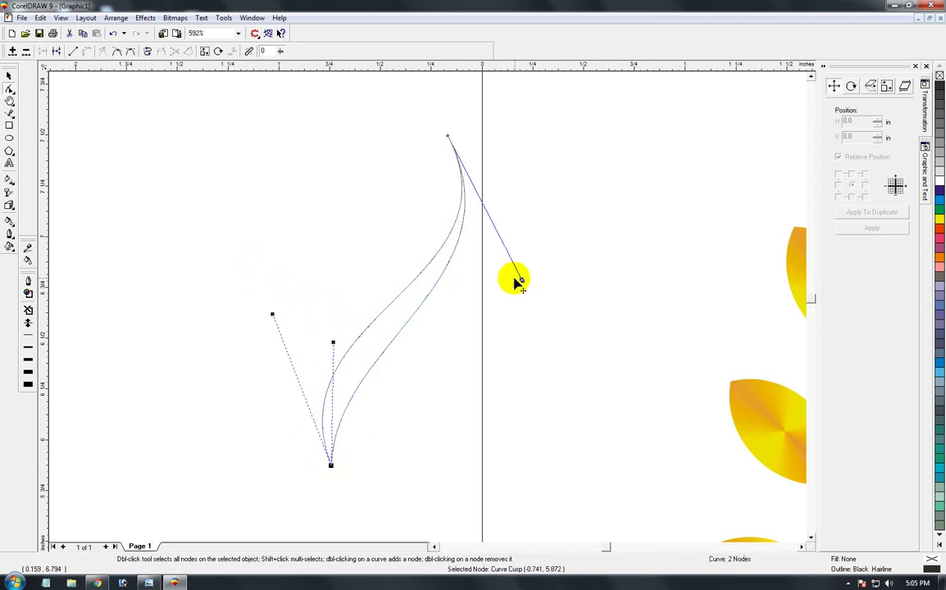
pyautogui.moveTo(522, 281)
pyautogui.mouseDown()
pyautogui.moveTo(530, 301)
pyautogui.moveTo(502, 282)
pyautogui.mouseUp()
pyautogui.moveTo(447, 138); pyautogui.dragTo(459, 204)
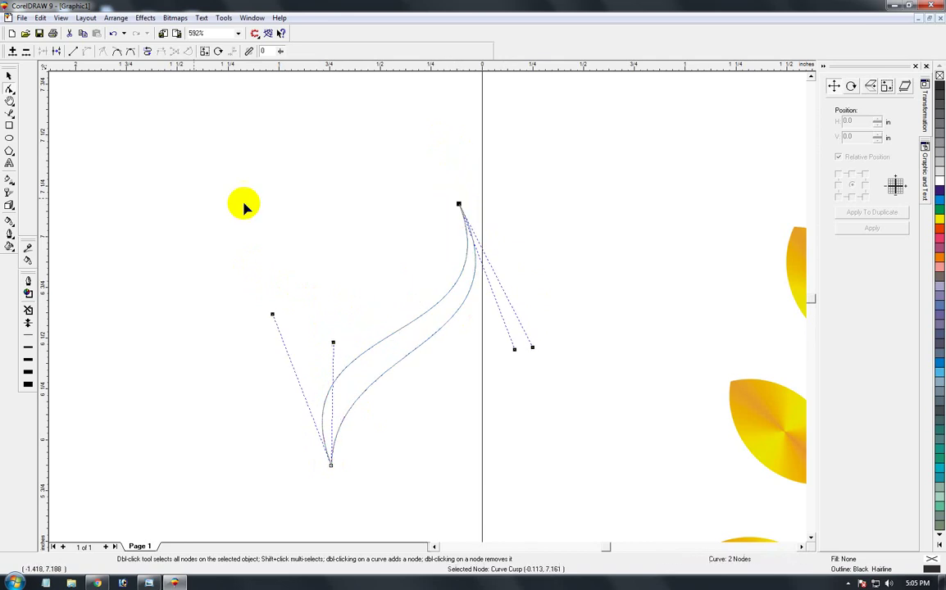
# Make two copies of the flame shape, each offset about 0.2 inches right and down from the previous one
pyautogui.click(9, 77)
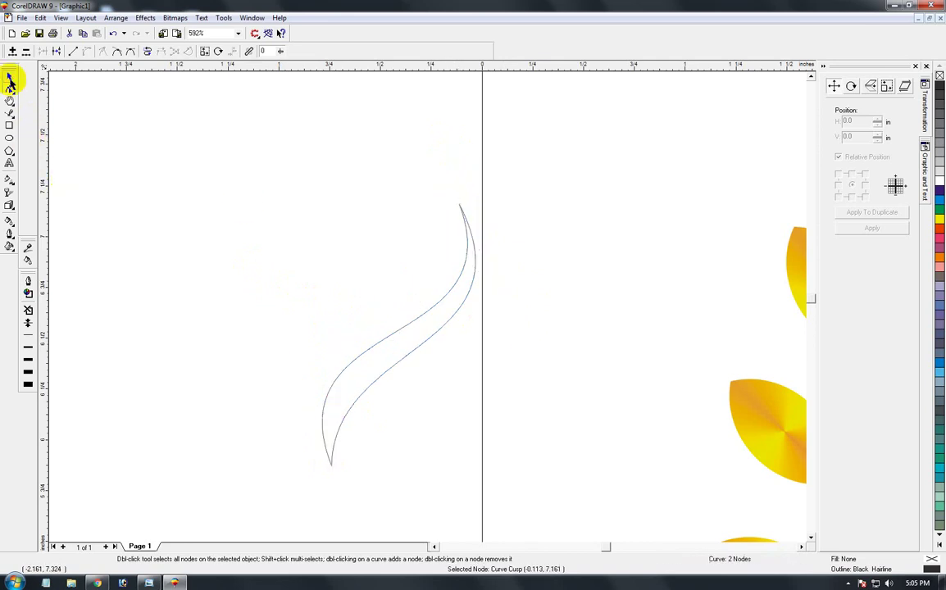
pyautogui.click(263, 213)
pyautogui.press('F3')
pyautogui.press('F3')
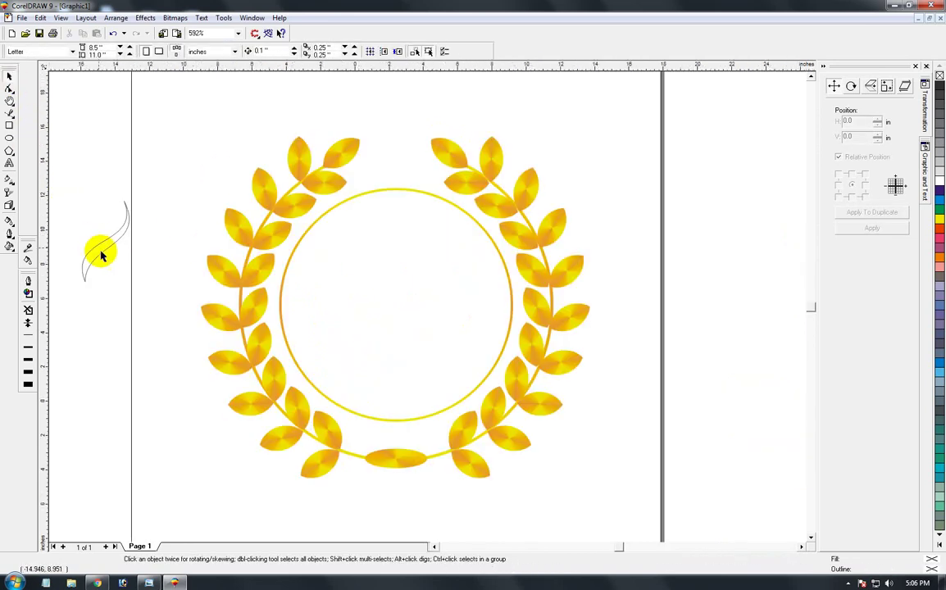
pyautogui.press('F2')
pyautogui.moveTo(287, 249); pyautogui.dragTo(499, 358)
pyautogui.click(9, 76)
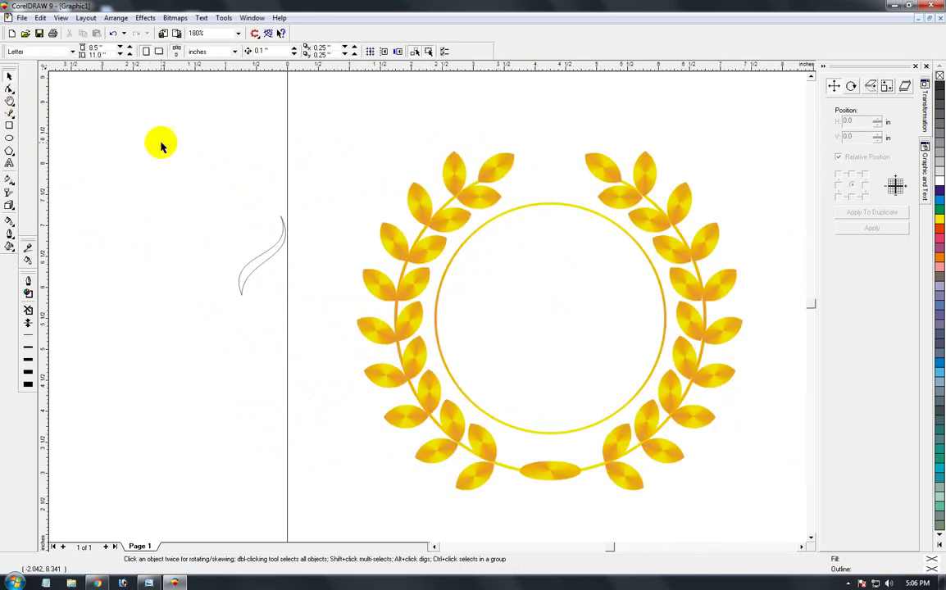
pyautogui.moveTo(258, 262); pyautogui.dragTo(274, 282)
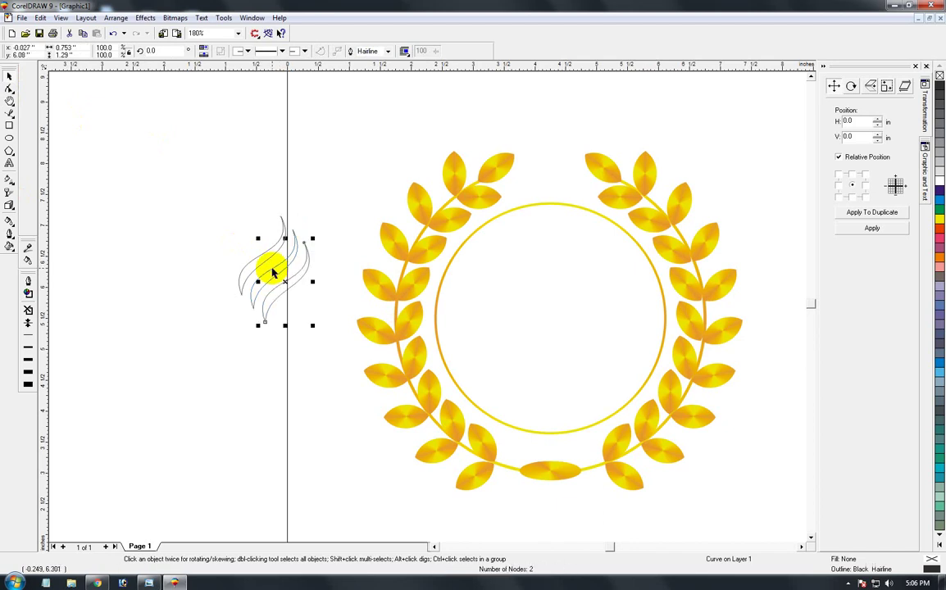
# Apply the leaves' golden fountain fill to the three flame shapes and remove their outlines
pyautogui.click(173, 253)
pyautogui.moveTo(197, 190); pyautogui.dragTo(330, 347)
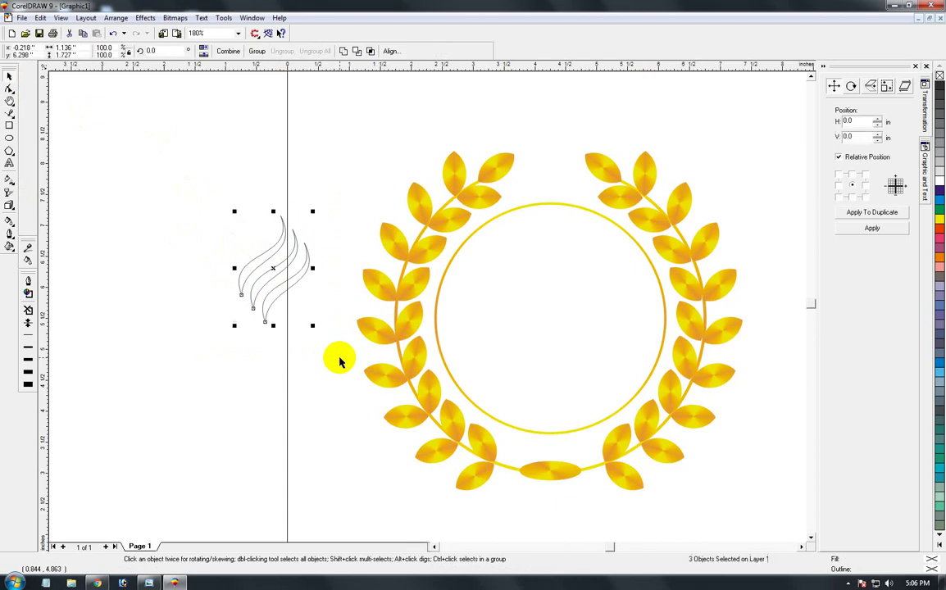
pyautogui.keyDown('ctrl'); pyautogui.click(382, 375); pyautogui.keyUp('ctrl')
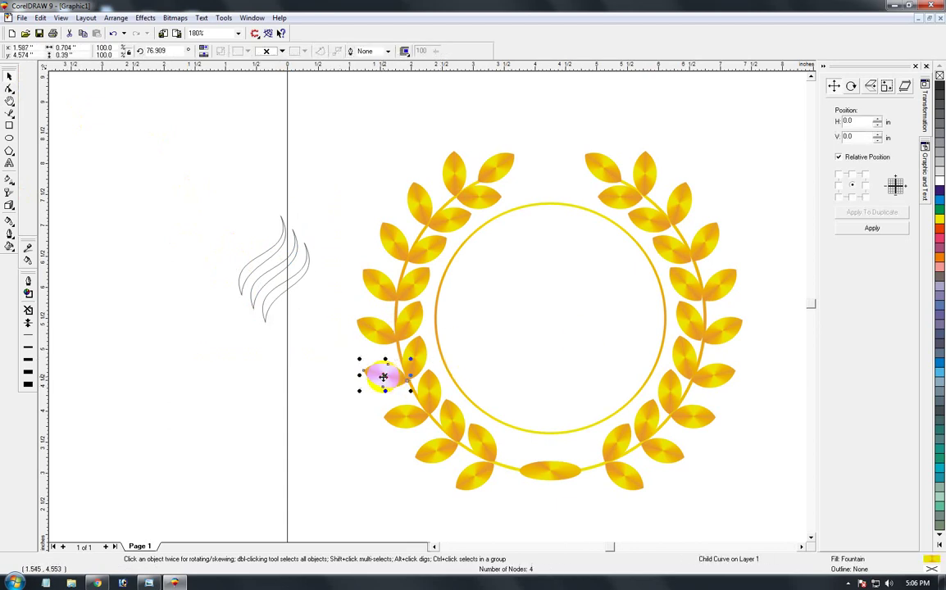
pyautogui.press('F11')
pyautogui.click(473, 382)
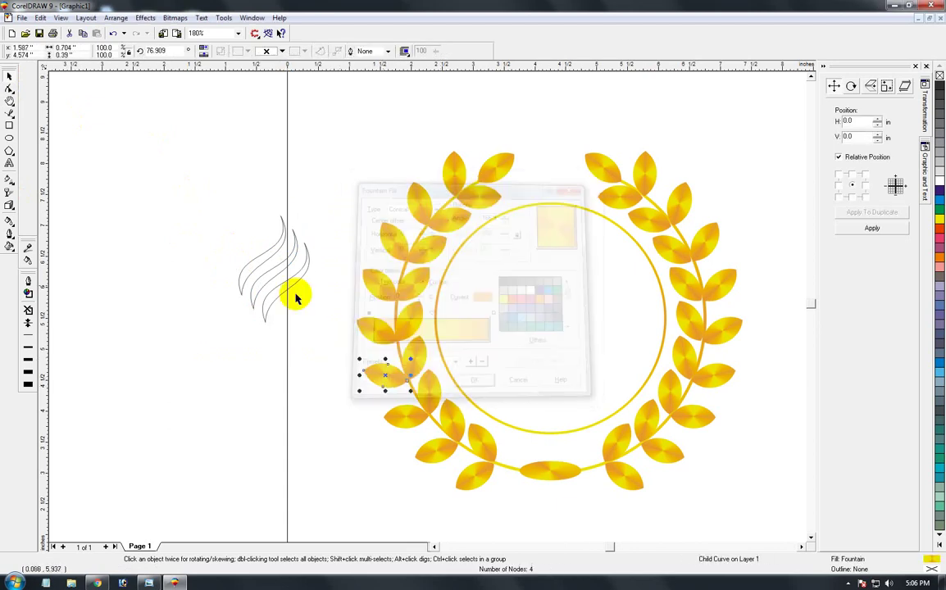
pyautogui.click(264, 256)
pyautogui.hotkey('ctrl', 'r')
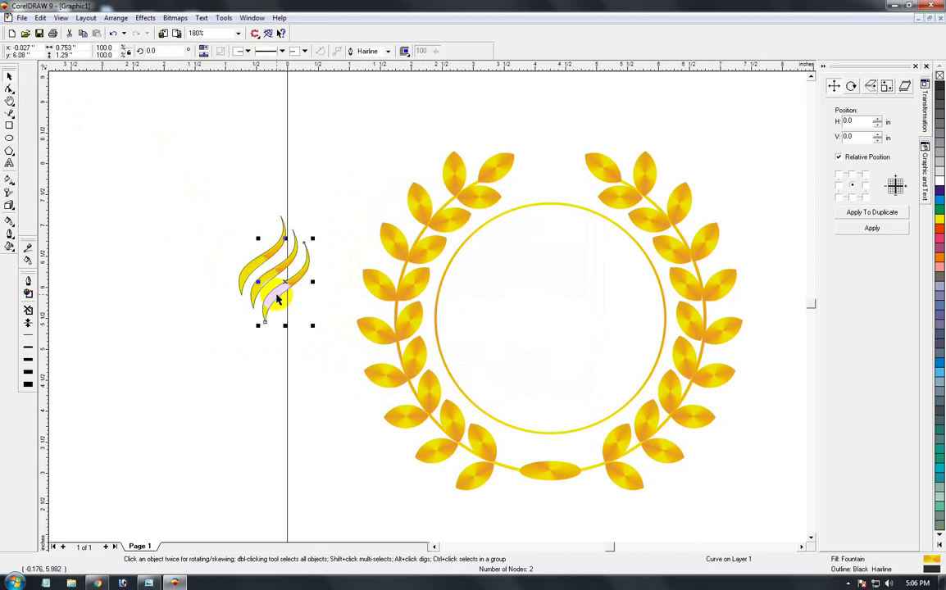
pyautogui.moveTo(194, 186); pyautogui.dragTo(339, 344)
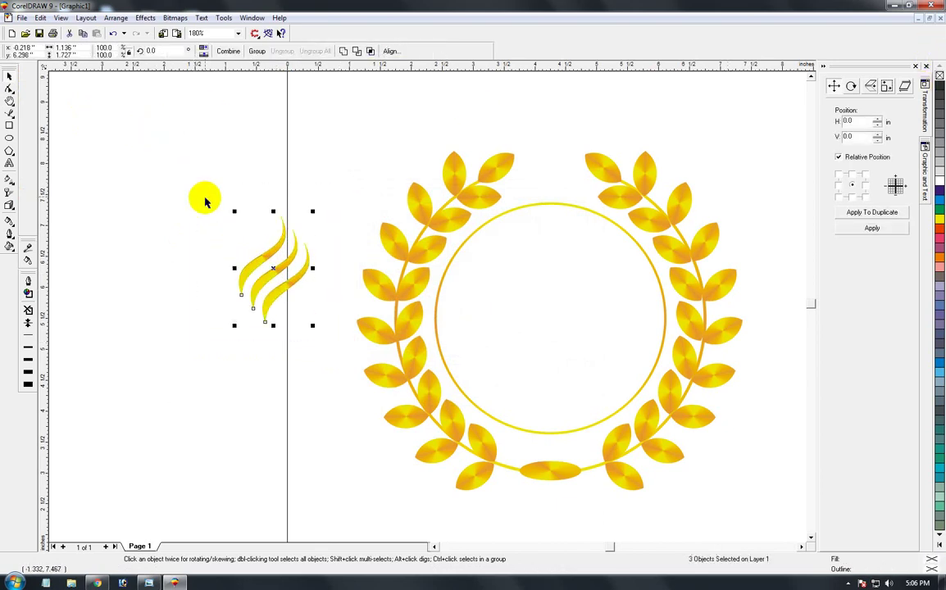
# Group the three flame shapes and align the group horizontally and vertically with the centre of the inner ring
pyautogui.hotkey('ctrl', 'g')
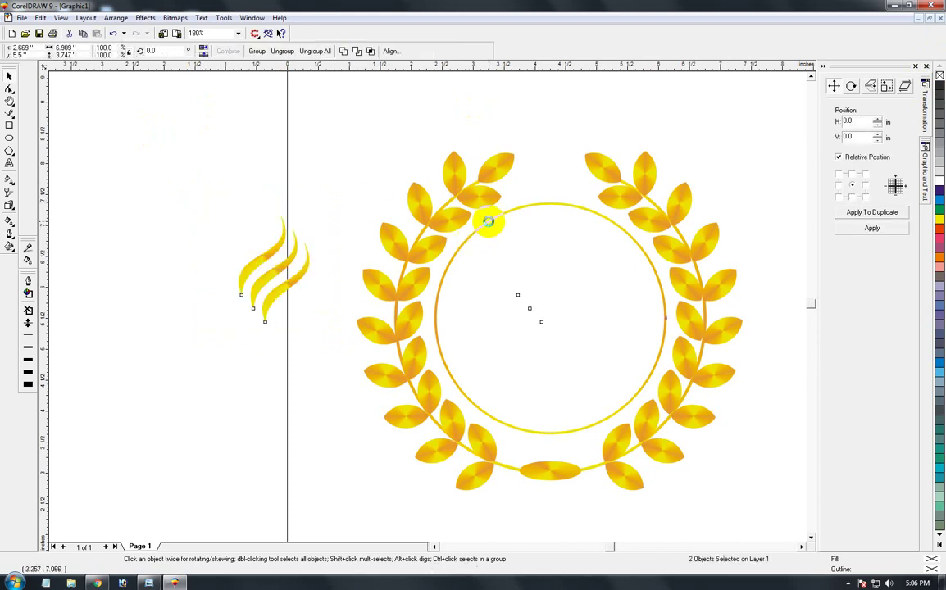
pyautogui.press('e')
pyautogui.press('c')
pyautogui.click(173, 300)
pyautogui.click(589, 305)
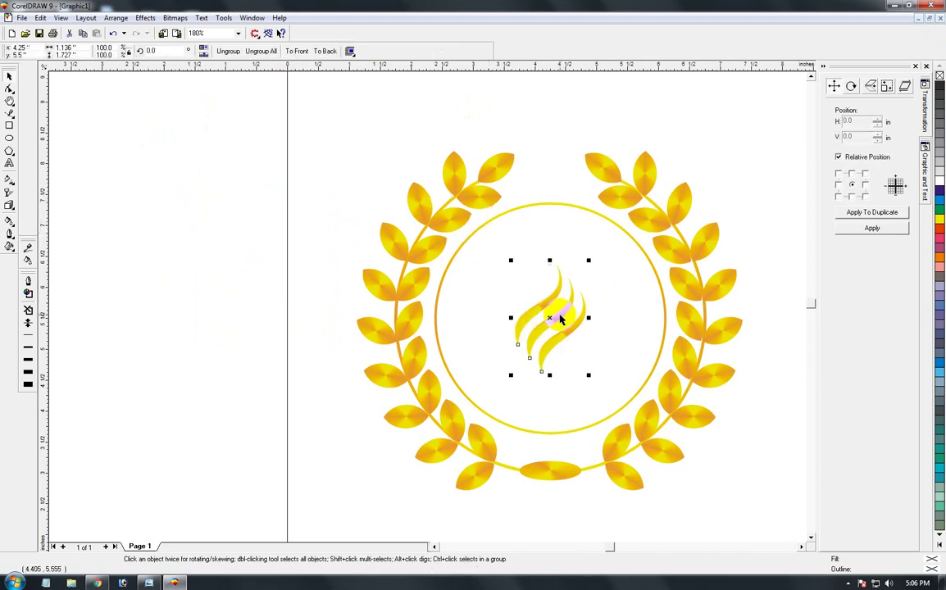
# Enlarge the flame group proportionally inside the inner ring and shift it slightly up
pyautogui.moveTo(590, 260); pyautogui.dragTo(621, 238)
pyautogui.moveTo(549, 316)
pyautogui.mouseDown()
pyautogui.moveTo(548, 296)
pyautogui.moveTo(551, 305)
pyautogui.mouseUp()
pyautogui.click(183, 328)
pyautogui.press('F3')
pyautogui.press('F2')
pyautogui.moveTo(353, 242); pyautogui.dragTo(496, 365)
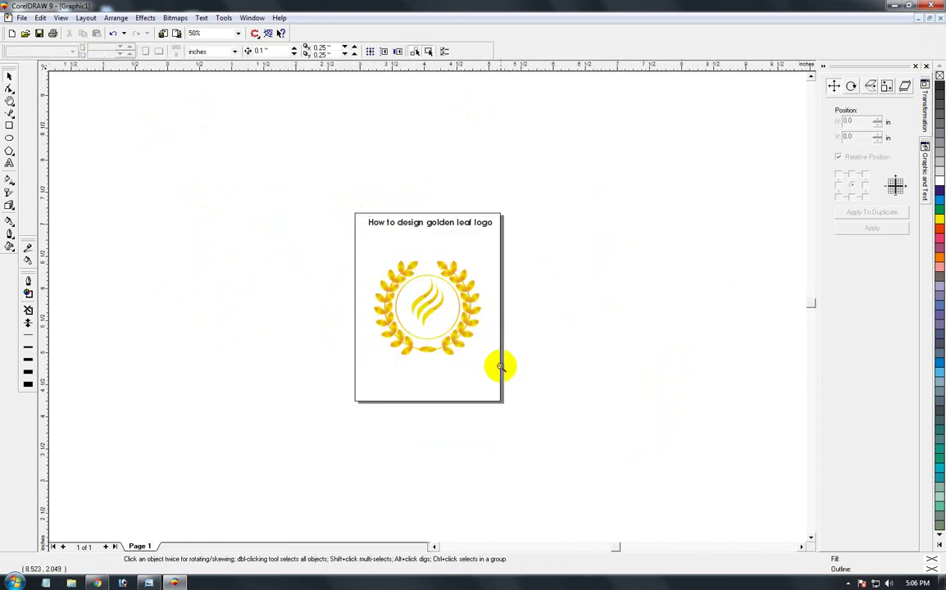
# Add a page-sized 8.5 by 11 inch background rectangle behind the logo and fill it with black
pyautogui.doubleClick(10, 126)
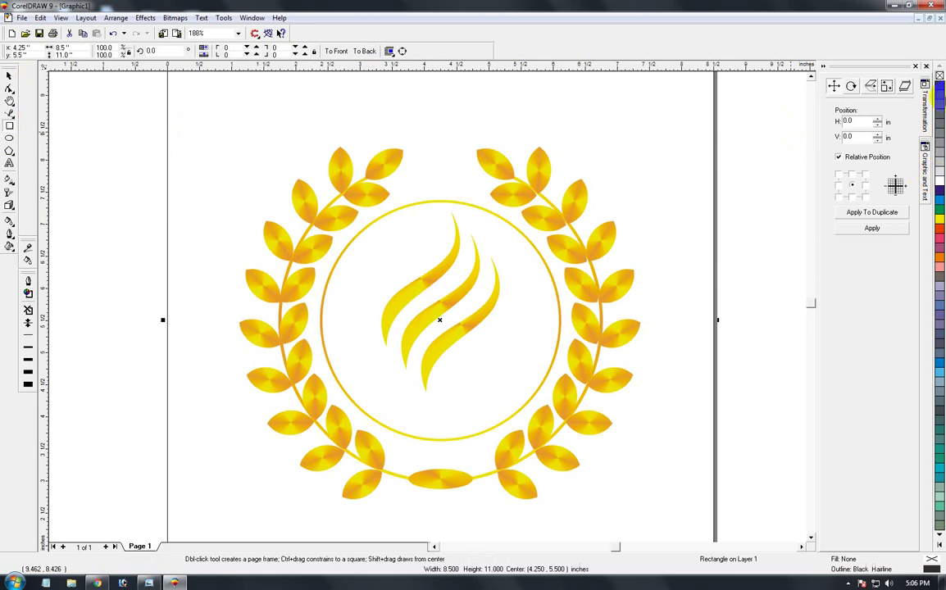
pyautogui.click(941, 88)
pyautogui.press('F3')
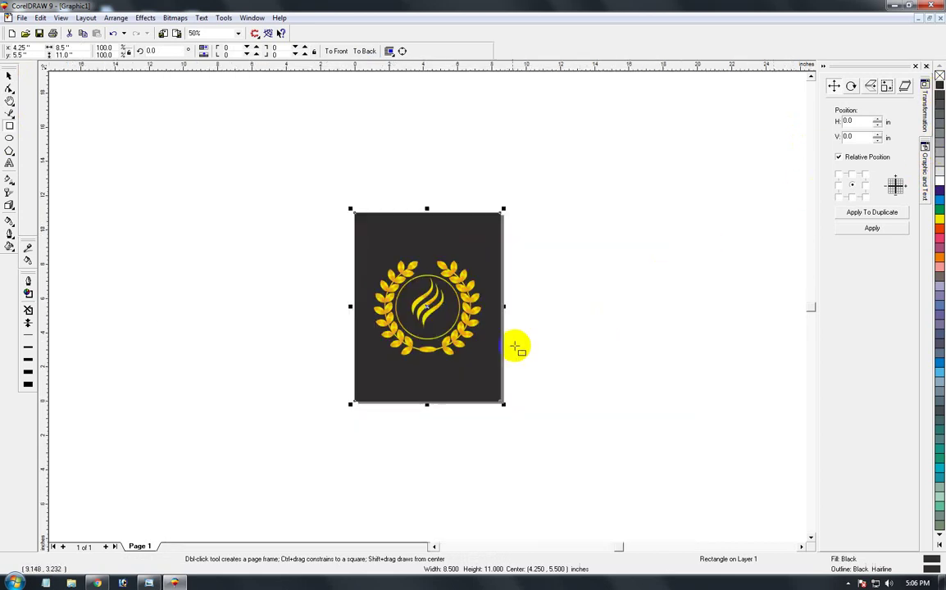
pyautogui.press('F2')
pyautogui.moveTo(316, 200); pyautogui.dragTo(549, 433)
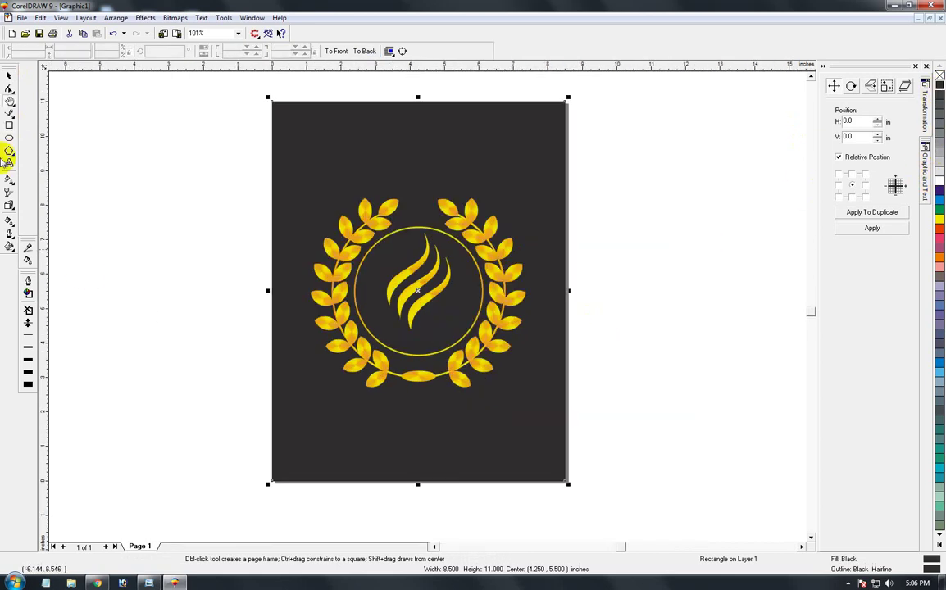
# Lighten the background rectangle's fill to a dark grey
pyautogui.click(10, 77)
pyautogui.click(10, 77)
pyautogui.click(324, 160)
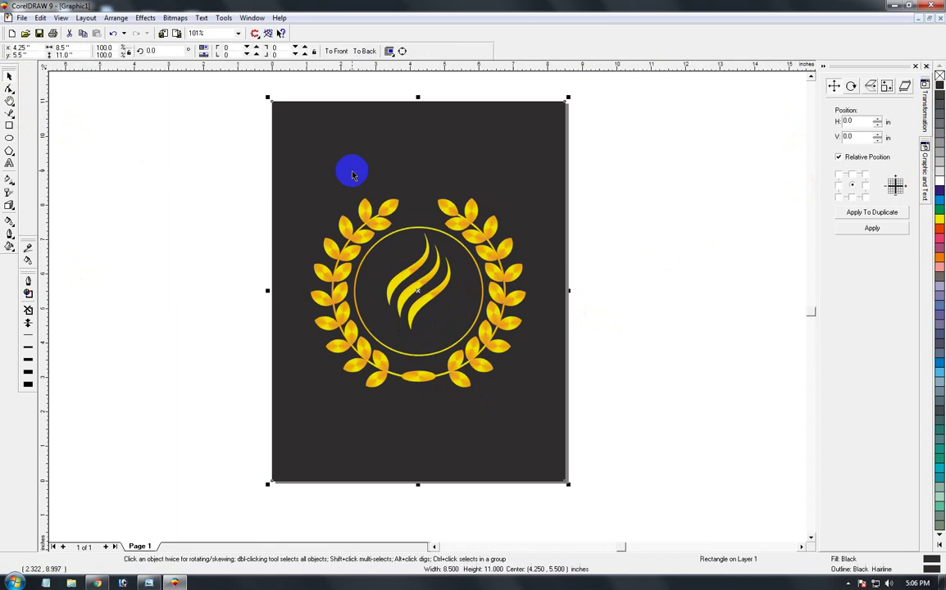
pyautogui.click(941, 137)
pyautogui.click(941, 131)
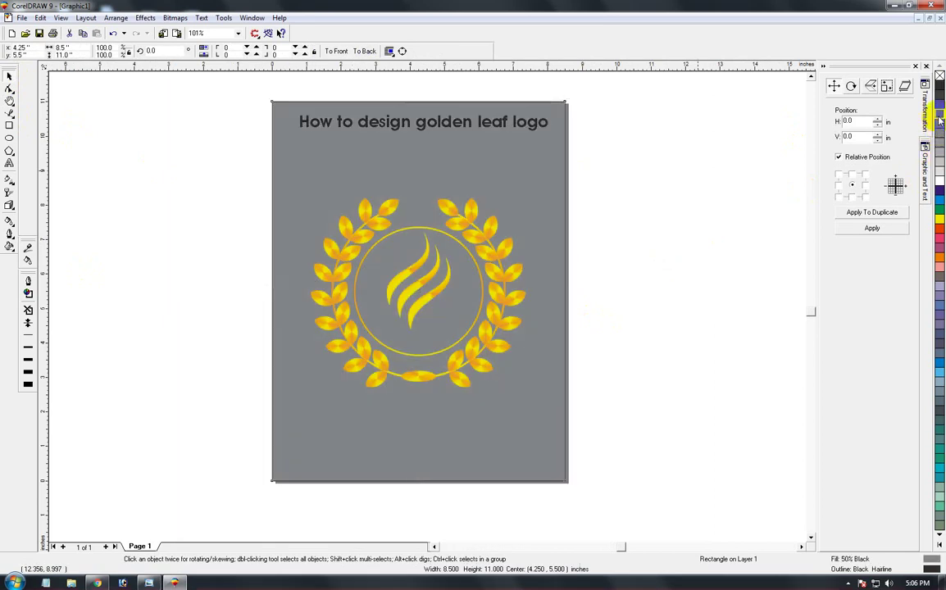
pyautogui.click(940, 119)
pyautogui.click(624, 246)
# Colour the title text "How to design golden leaf logo" white
pyautogui.click(310, 122)
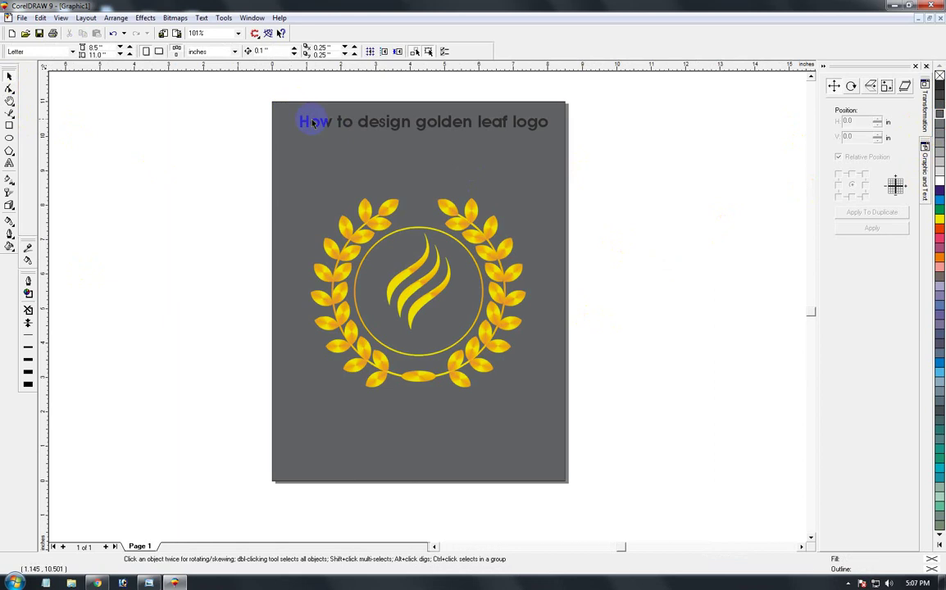
pyautogui.click(940, 181)
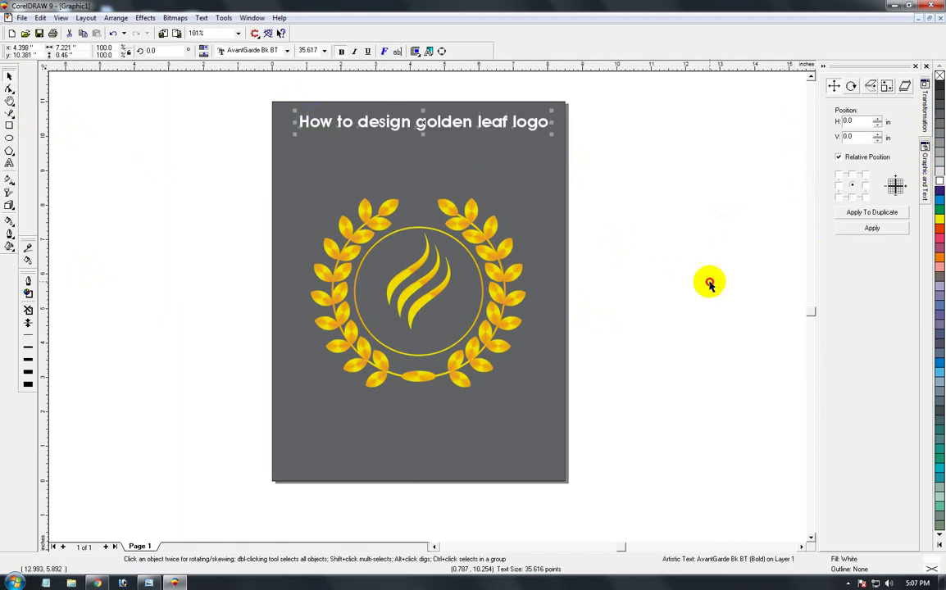
pyautogui.click(703, 287)
pyautogui.press('F2')
pyautogui.moveTo(282, 306); pyautogui.dragTo(604, 456)
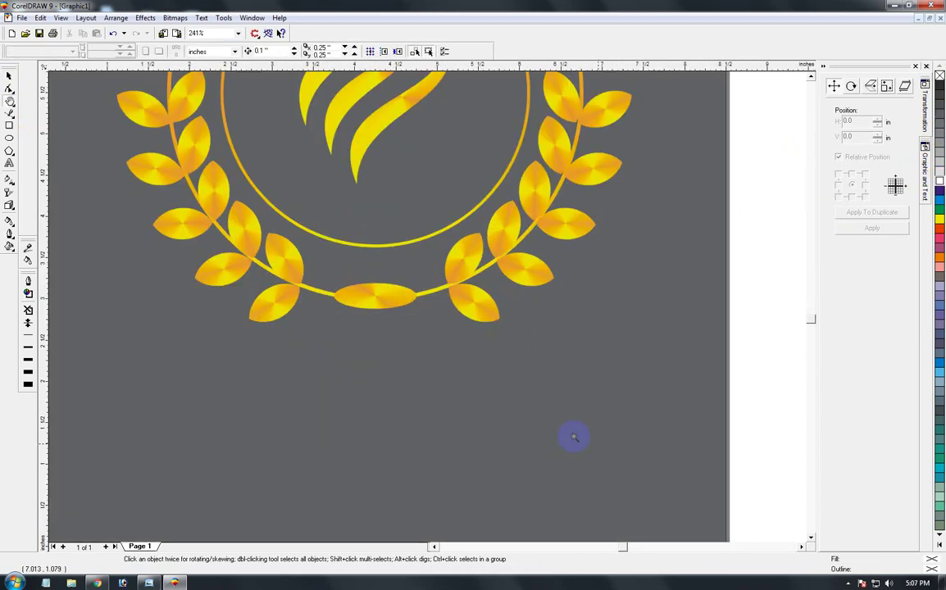
pyautogui.press('F3')
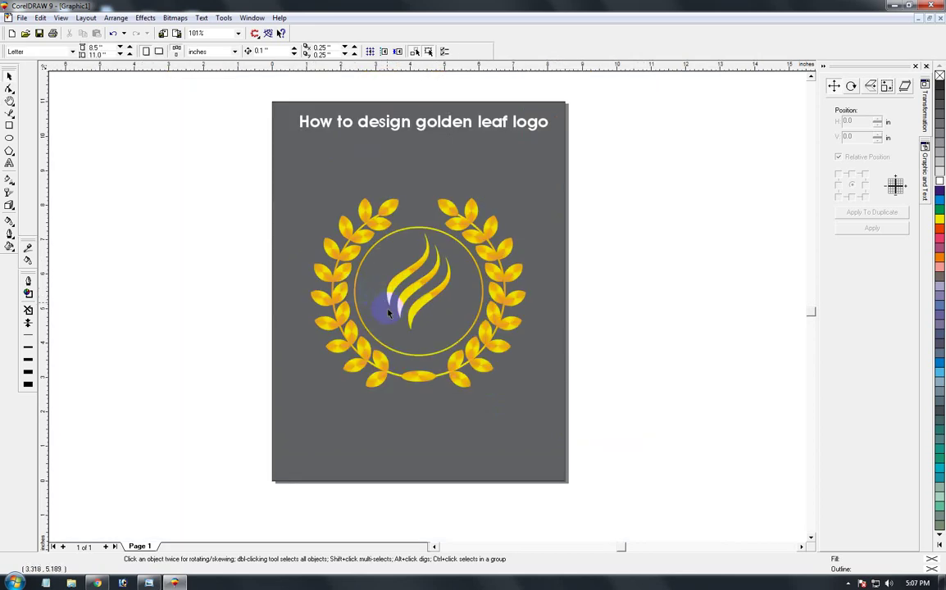